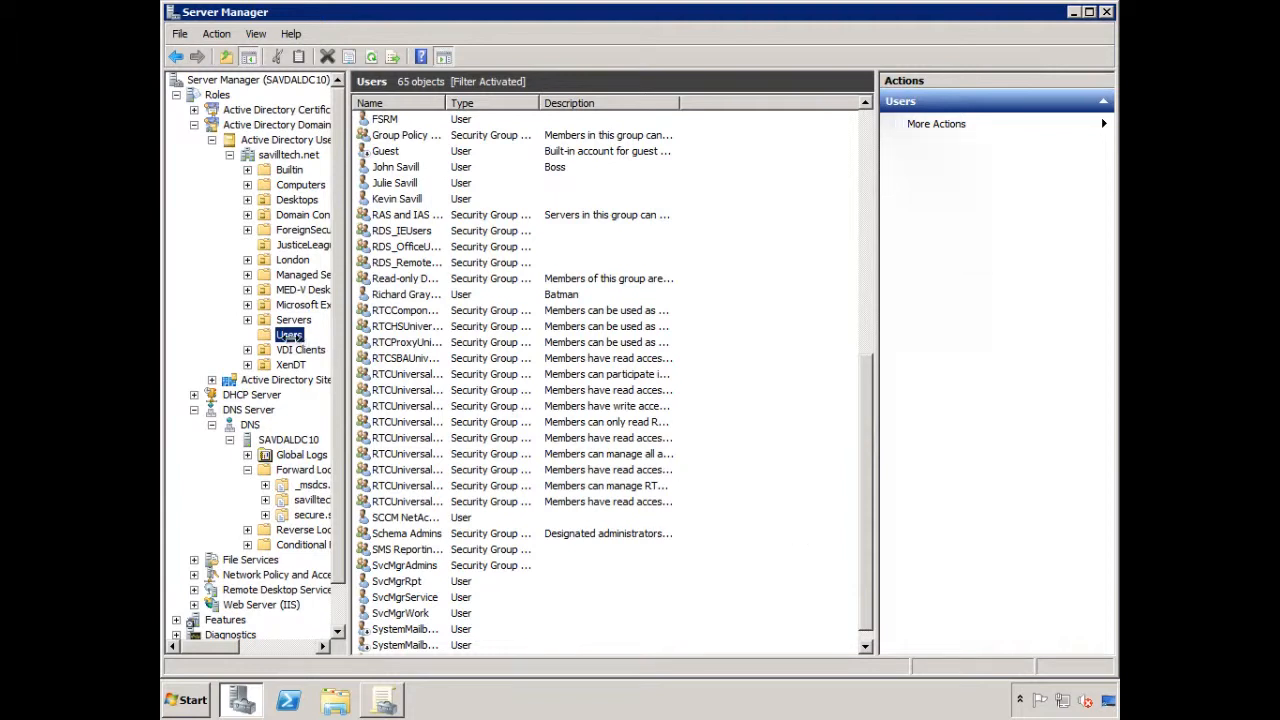
Start a new user in the savilltech.net Users container with first name SvcMgr, last name SCOM and logon name SvcMgrSCOM
right_click(290, 338)
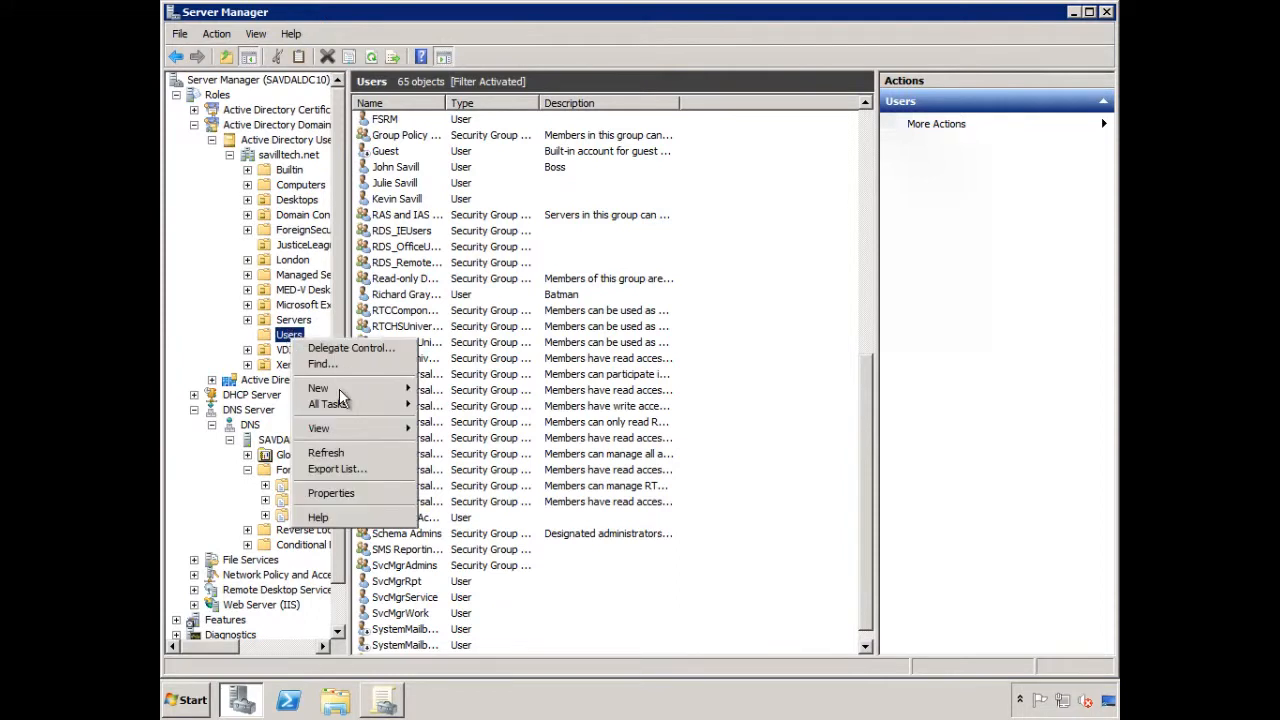
mouse_move(340, 394)
click(460, 516)
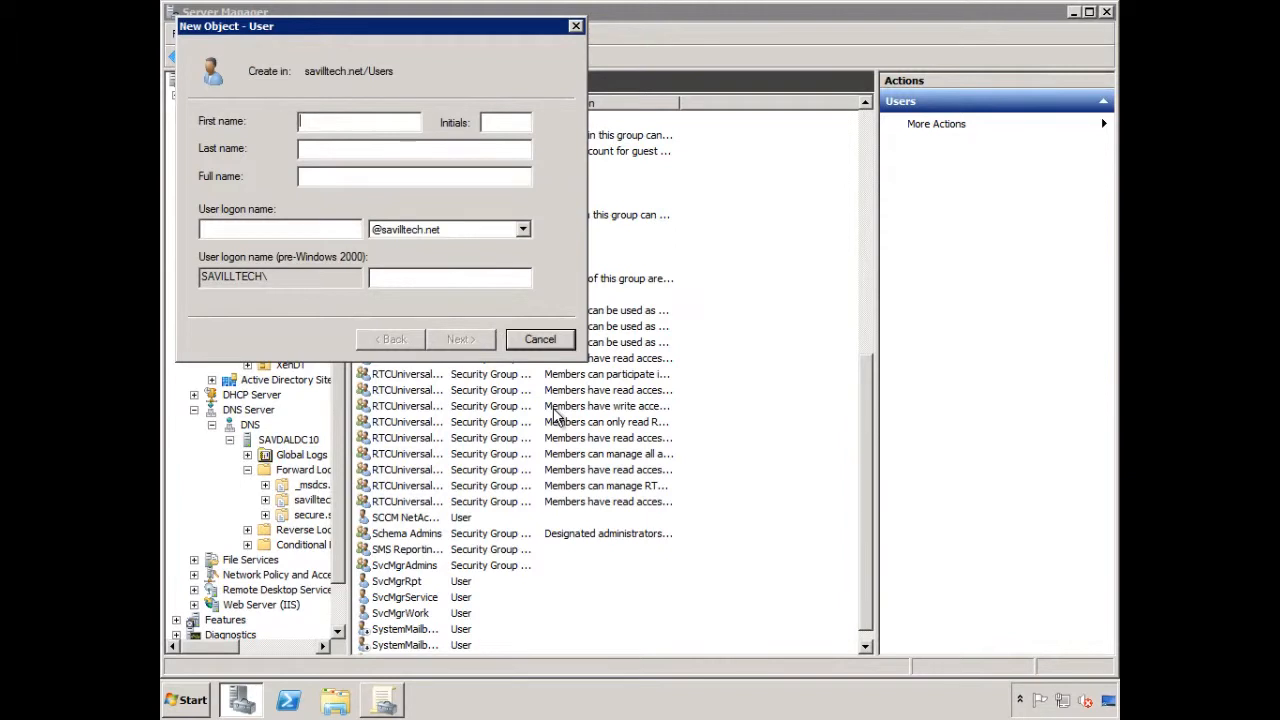
text(SvcMgr)
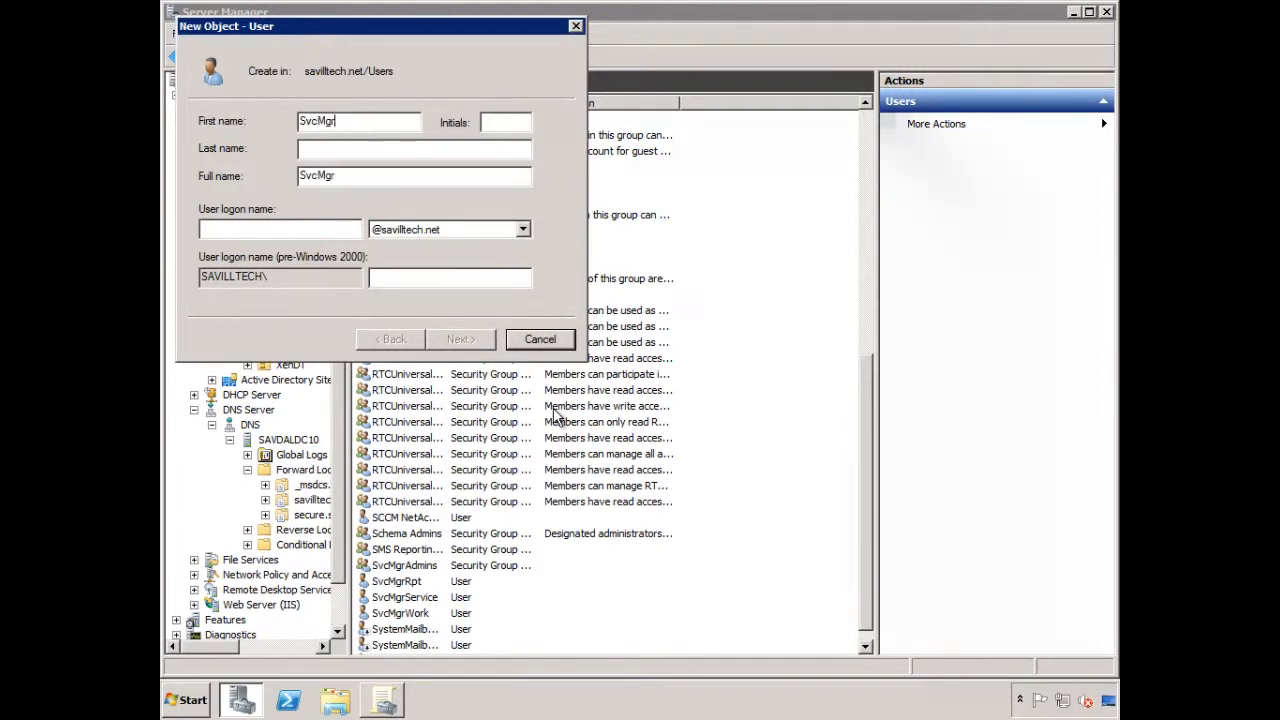
key(Tab)
text(SCOM)
key(Tab)
key(Tab)
text(SvcMgrSCOM)
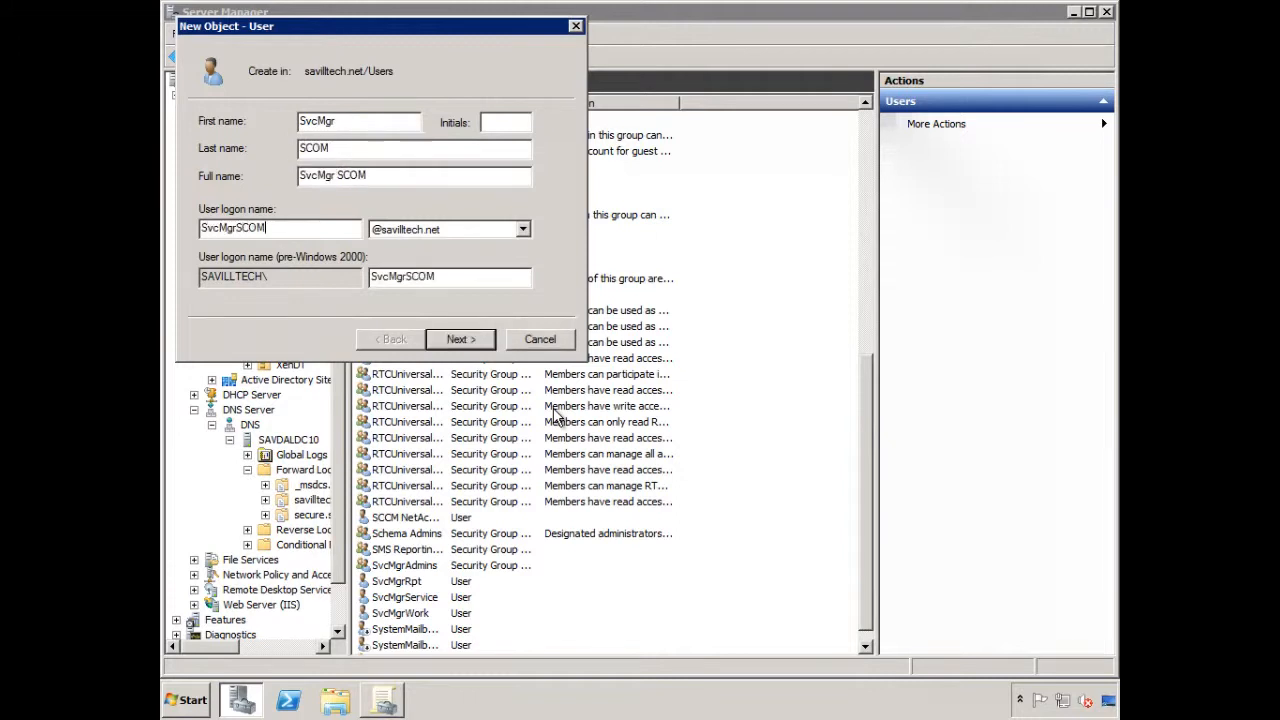
key(Return)
Enter and confirm the account password, allow only "User cannot change password" and "Password never expires", and finish creating the user
text(Pa$$w0r)
key(Tab)
text(Pa$$w0r)
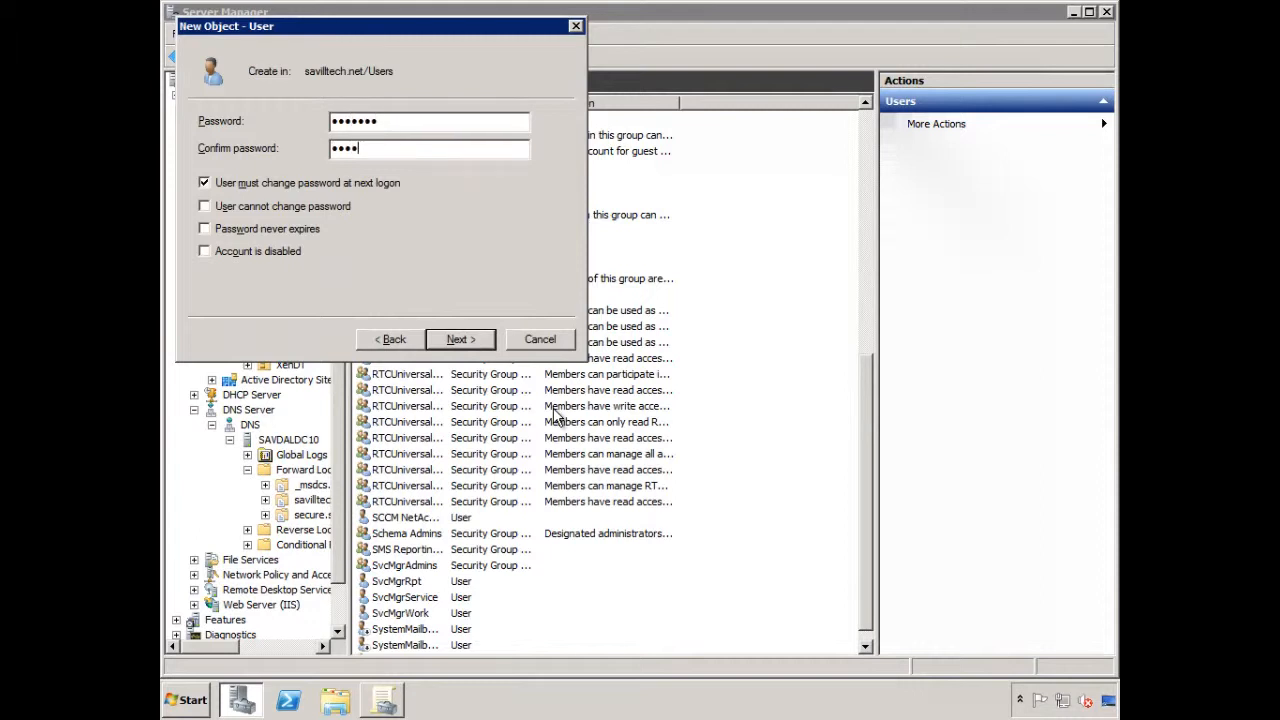
click(321, 183)
click(298, 206)
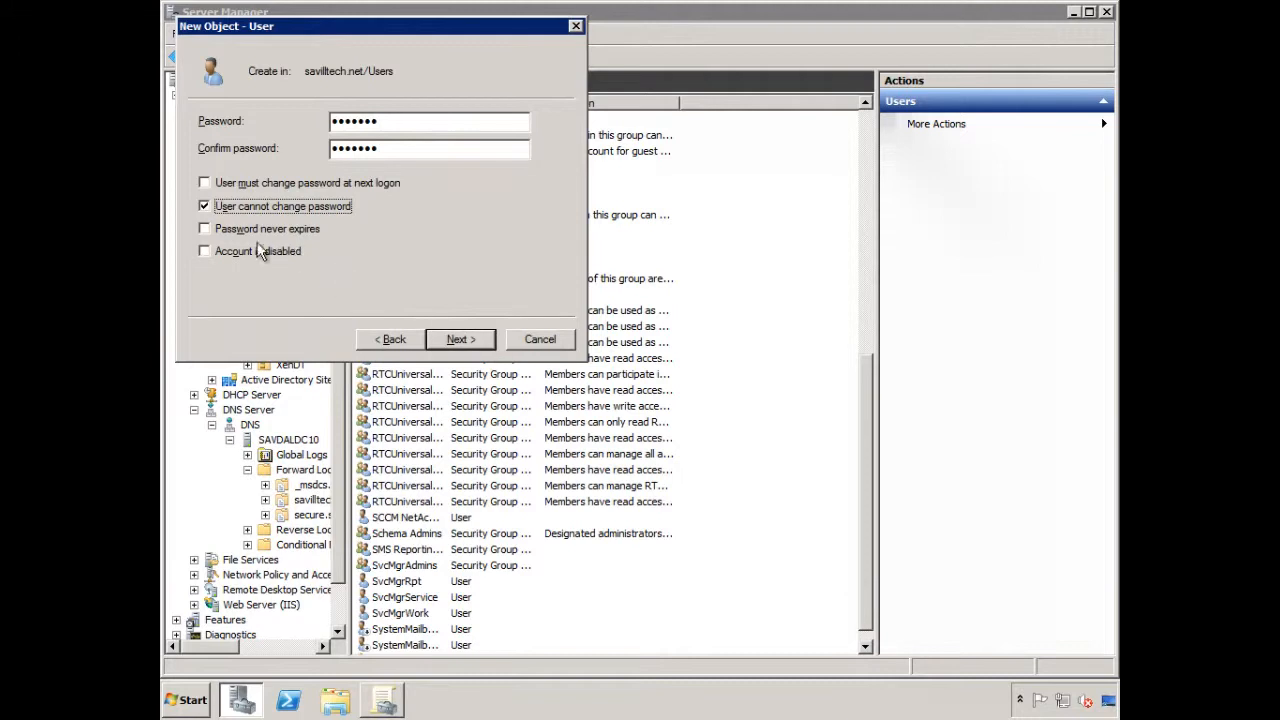
click(238, 229)
click(462, 340)
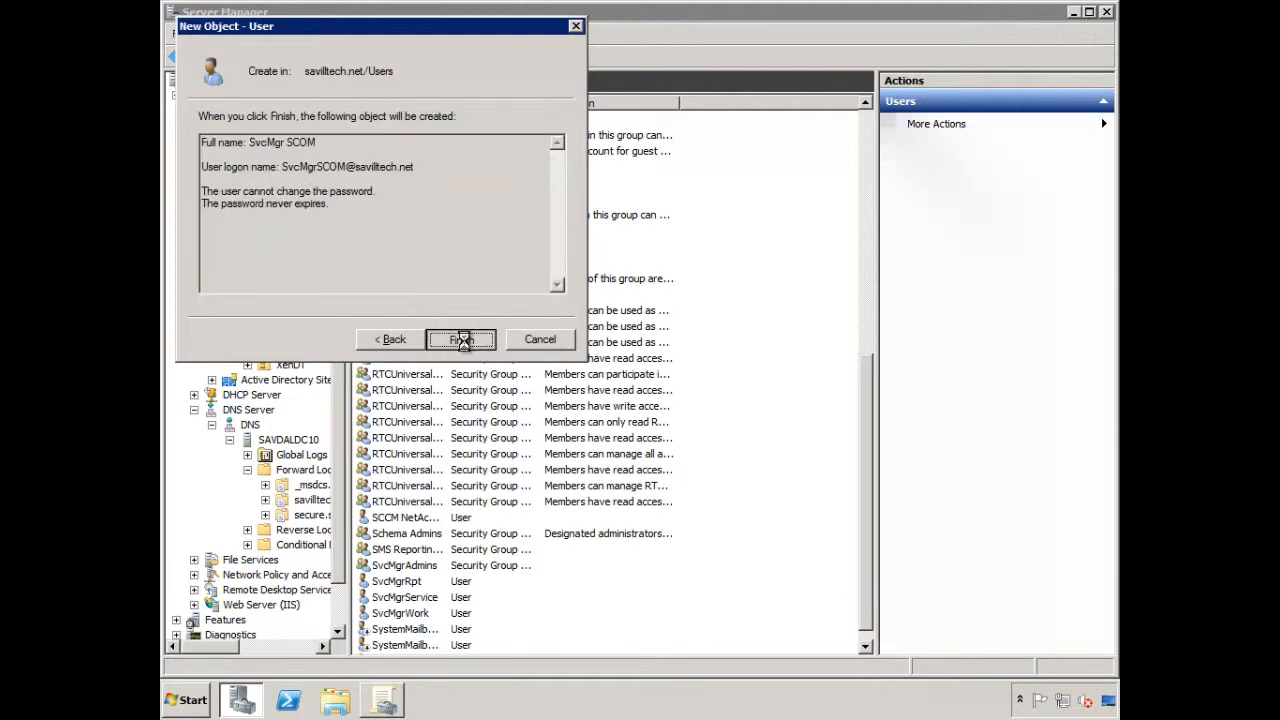
click(462, 340)
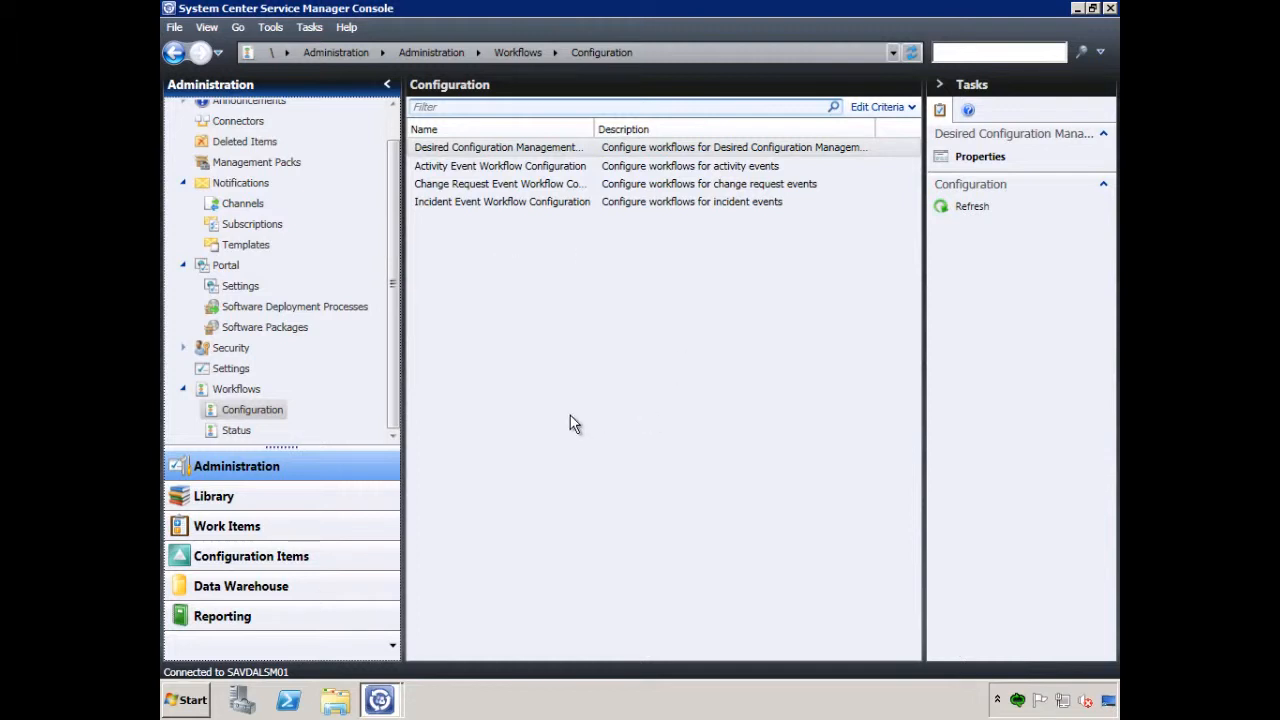
In the Service Manager Console, open the Advanced Operators user role from the Security settings and show its Users section
click(184, 348)
click(245, 378)
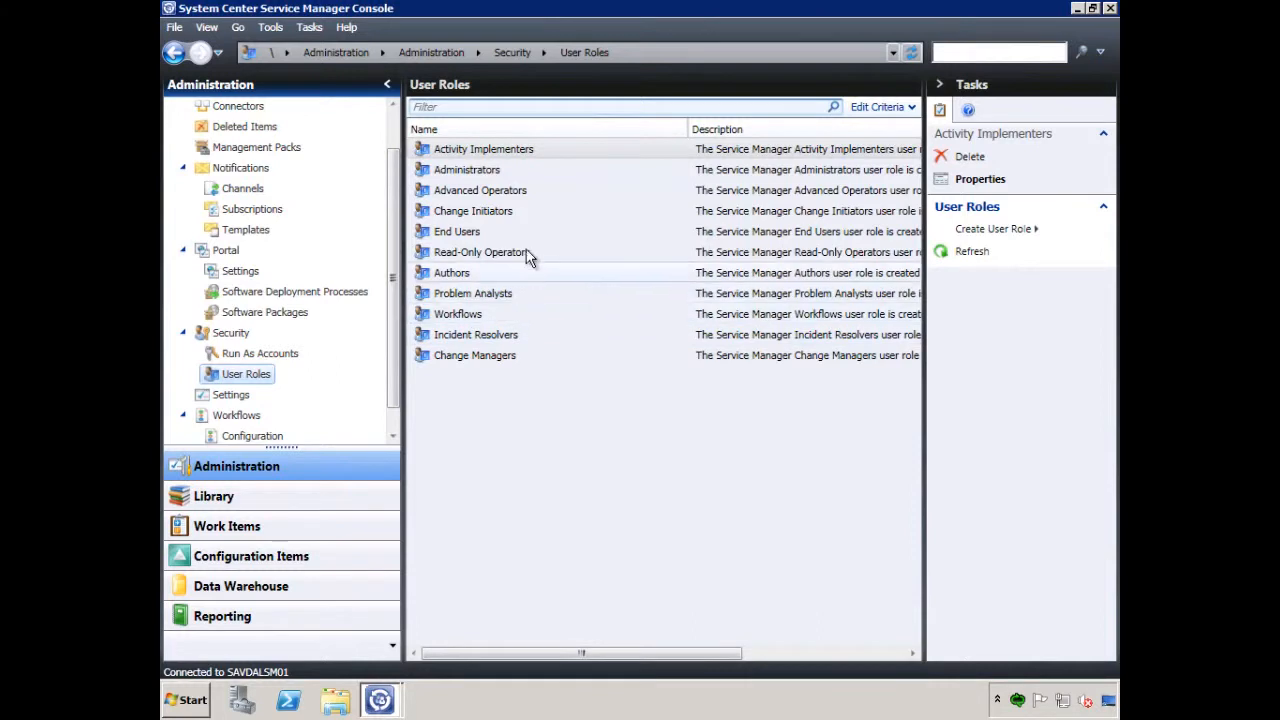
click(510, 197)
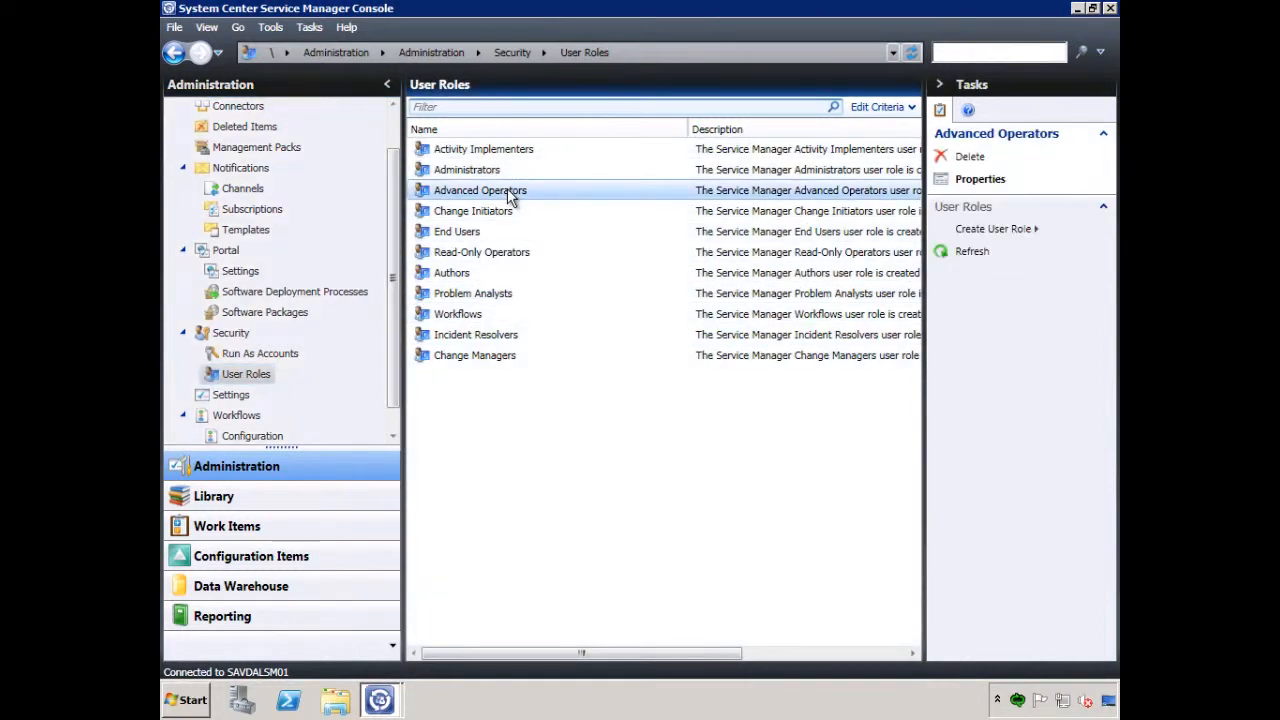
double_click(508, 197)
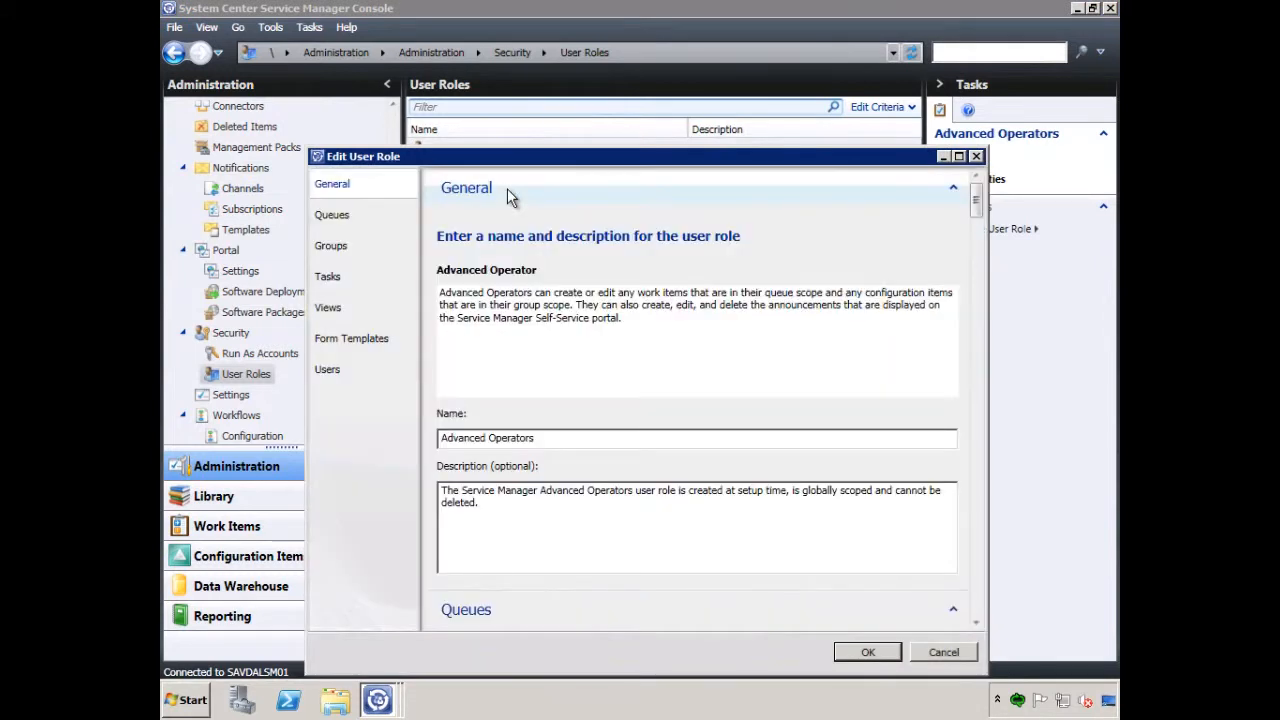
click(337, 377)
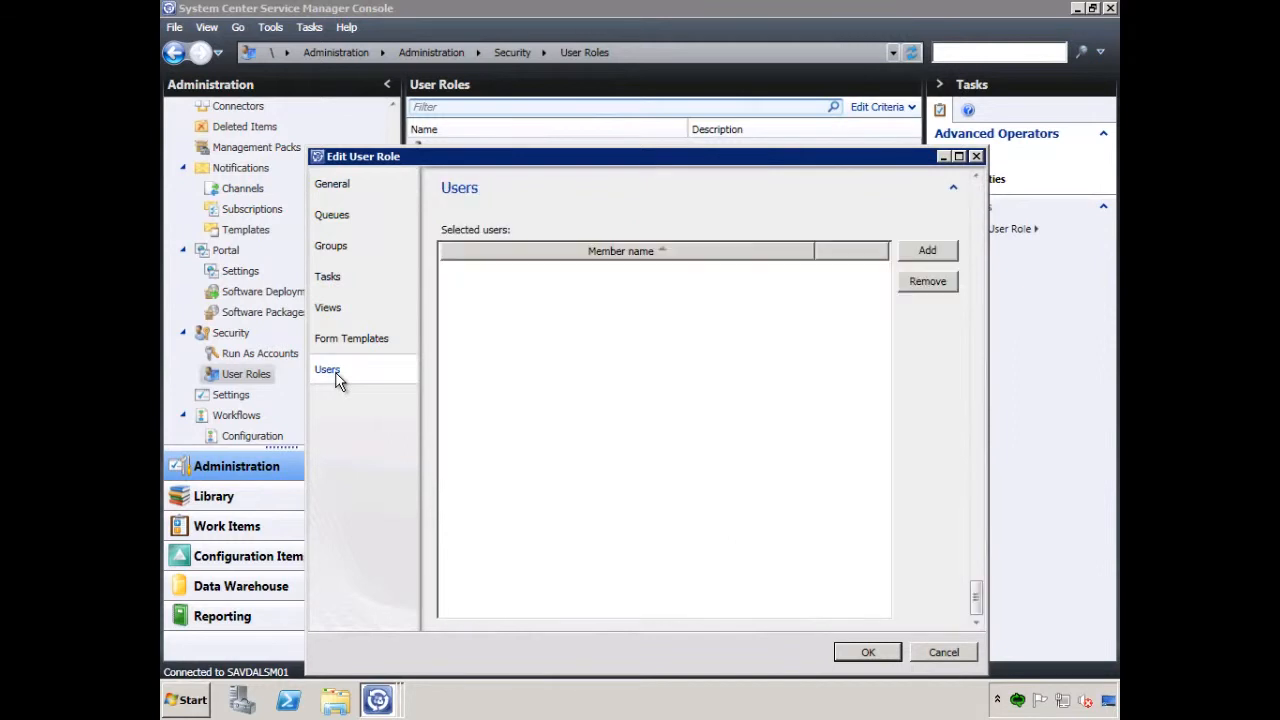
Add the svcmgrscom account as a member of the Advanced Operators role and save the role
click(927, 251)
text(svc)
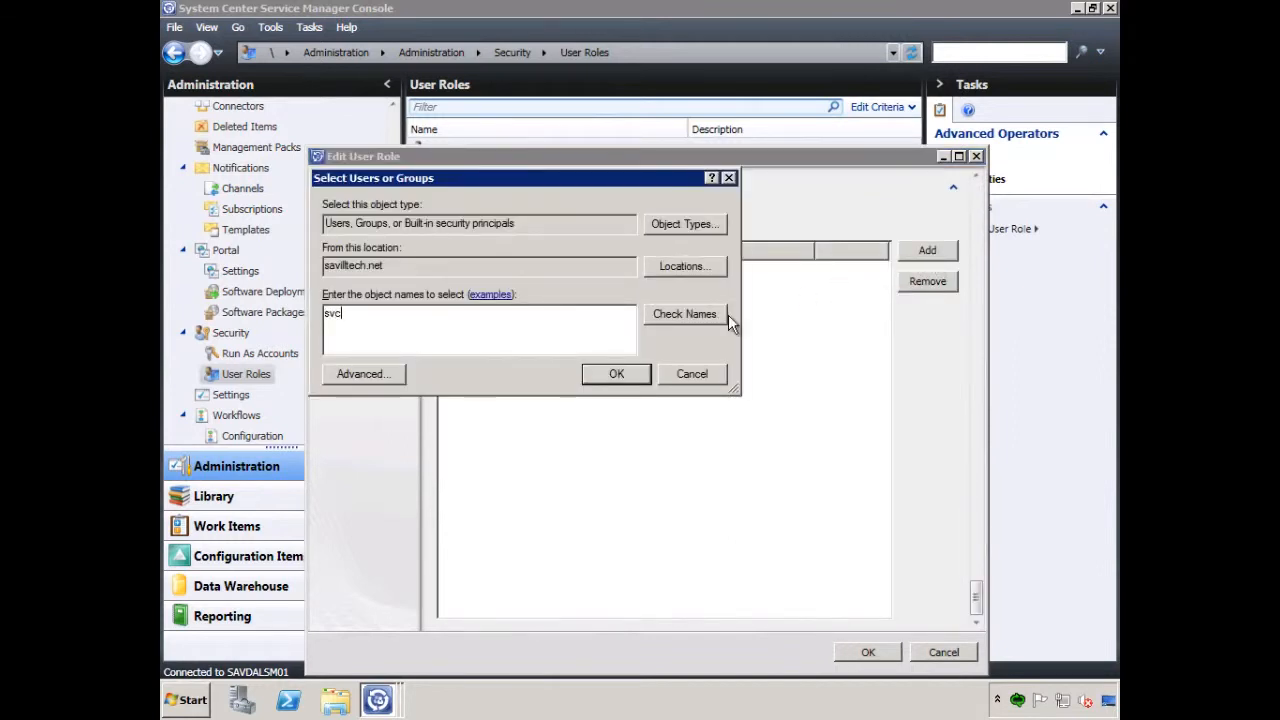
text(mgrscom)
click(701, 317)
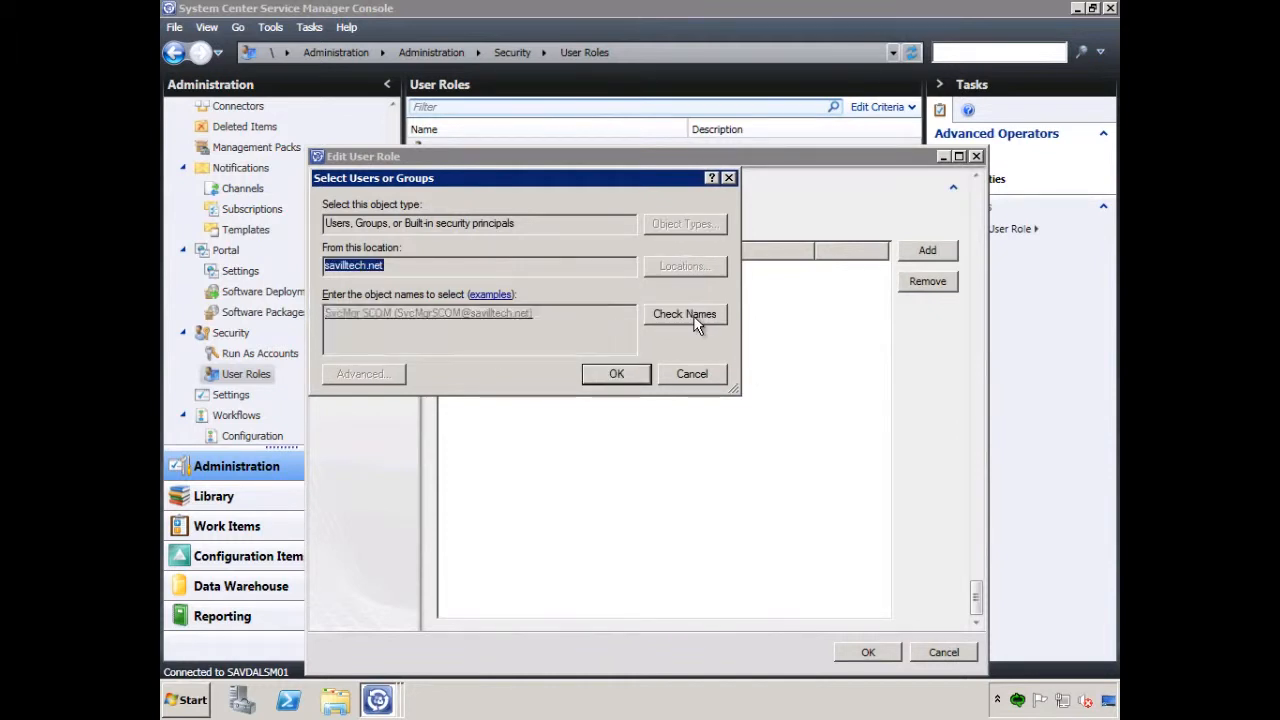
click(625, 373)
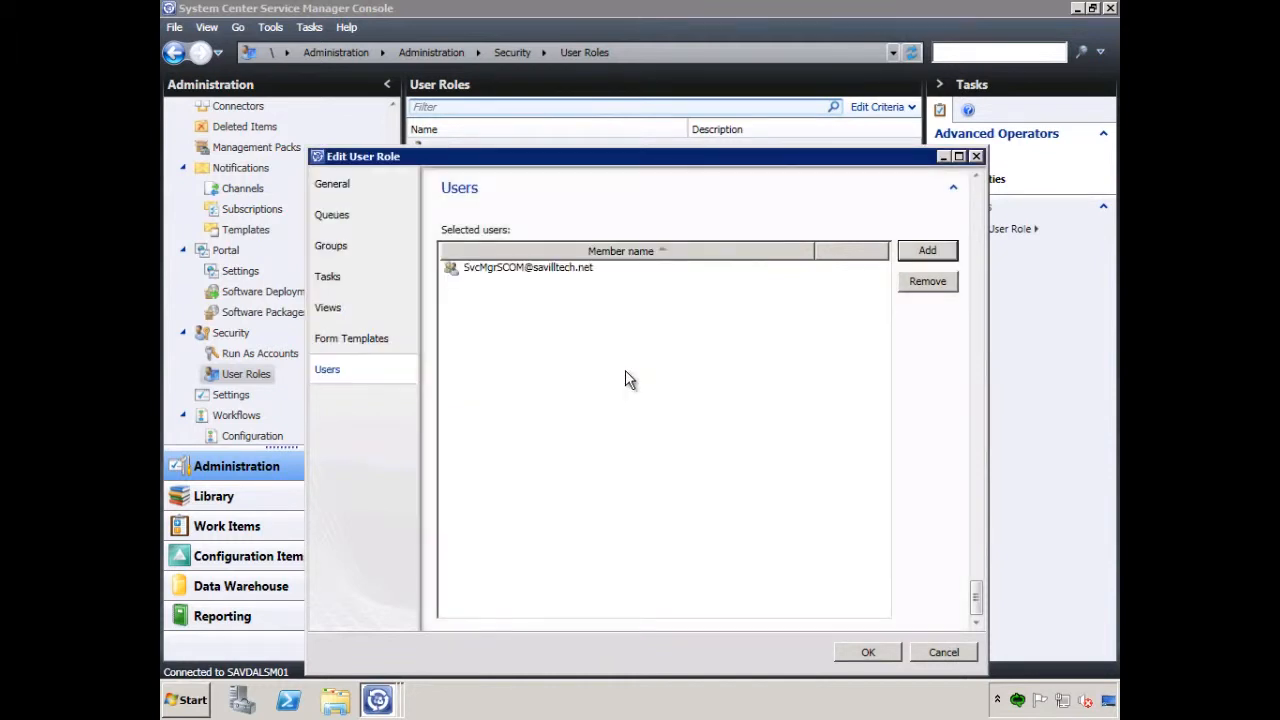
click(882, 655)
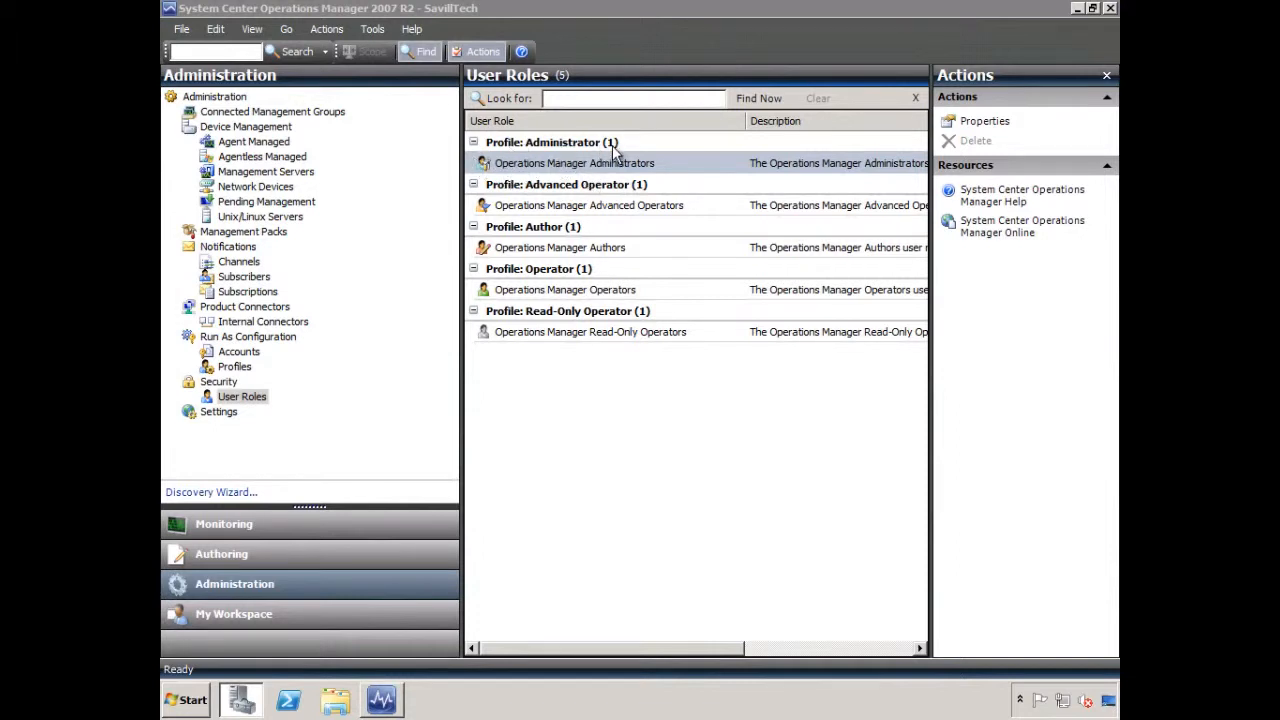
In the Operations Manager console, examine the Operations Manager Administrators role's members, author scope, group scope, tasks and views
double_click(565, 163)
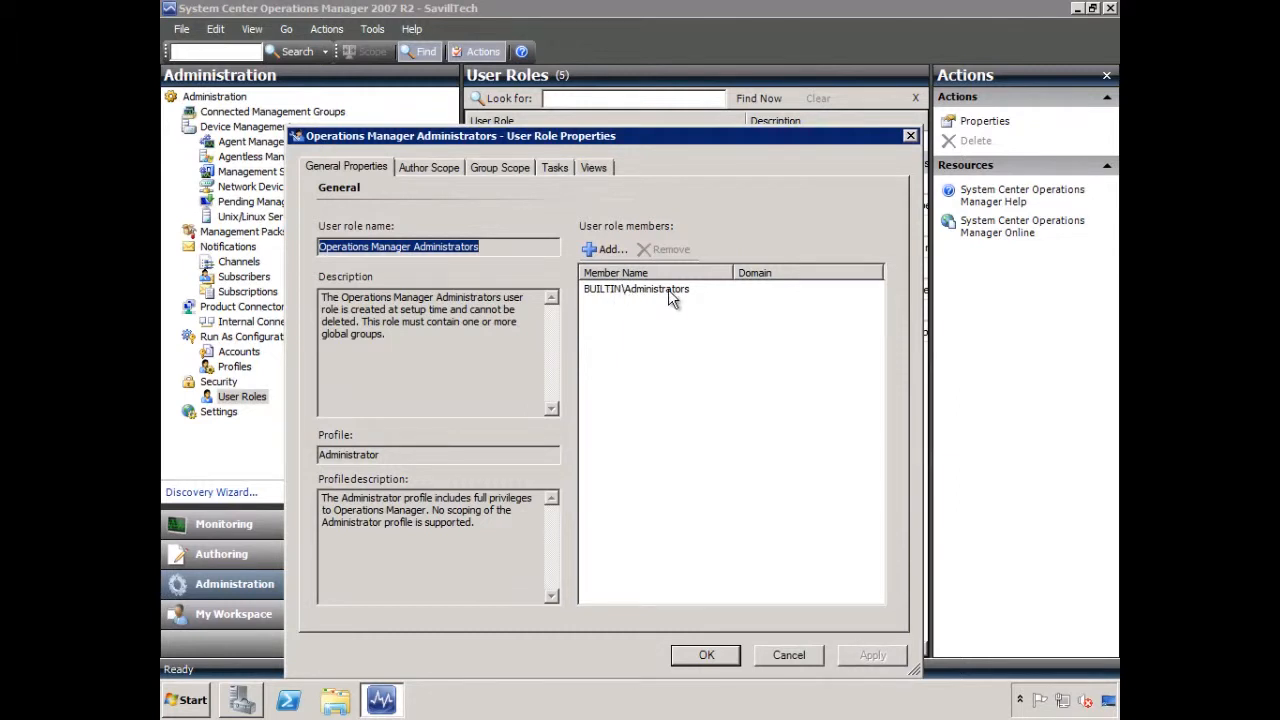
click(431, 168)
click(505, 170)
click(555, 168)
click(594, 167)
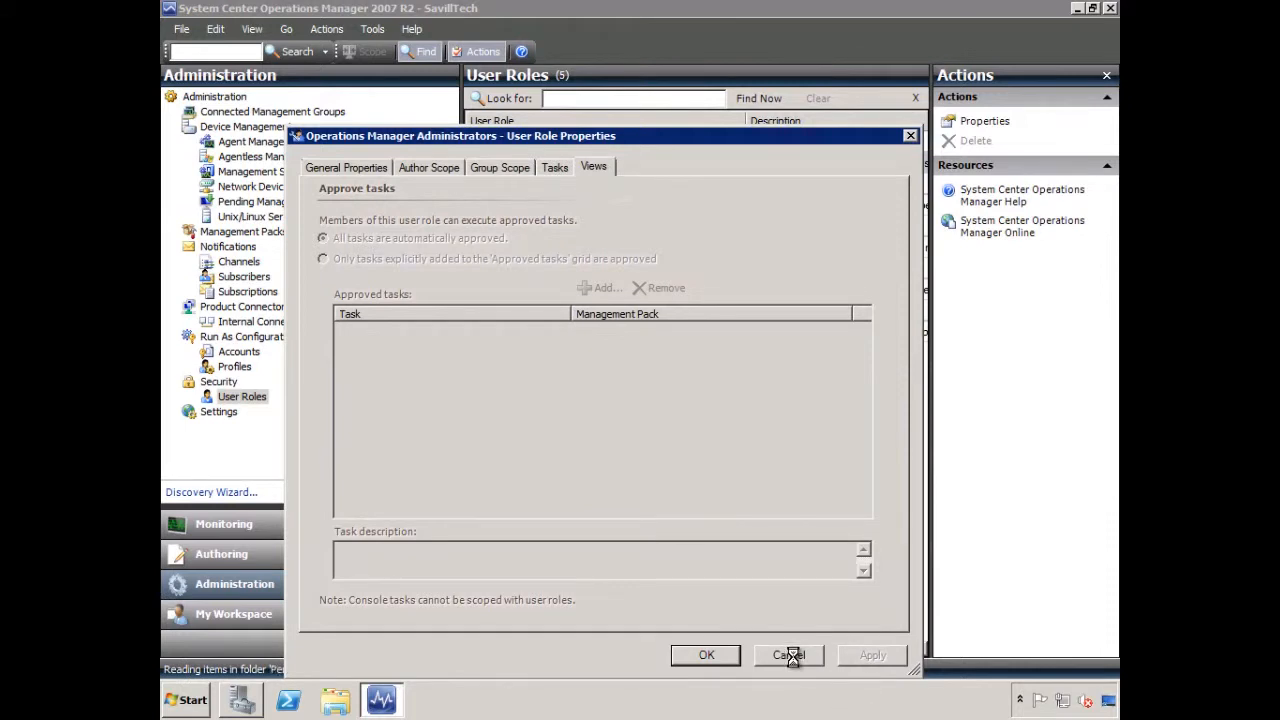
In Server Manager, add svcmgrscom to the local Administrators group, and dismiss the role properties left open in Operations Manager
click(241, 702)
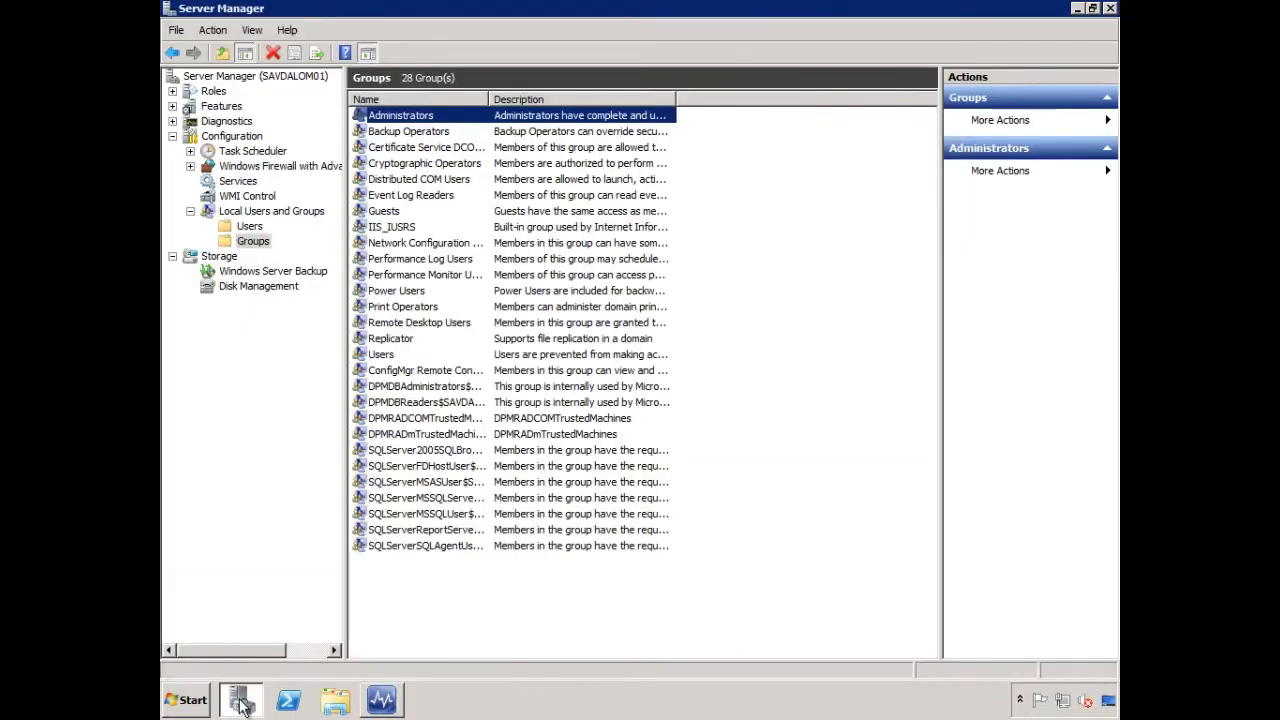
double_click(386, 118)
click(503, 487)
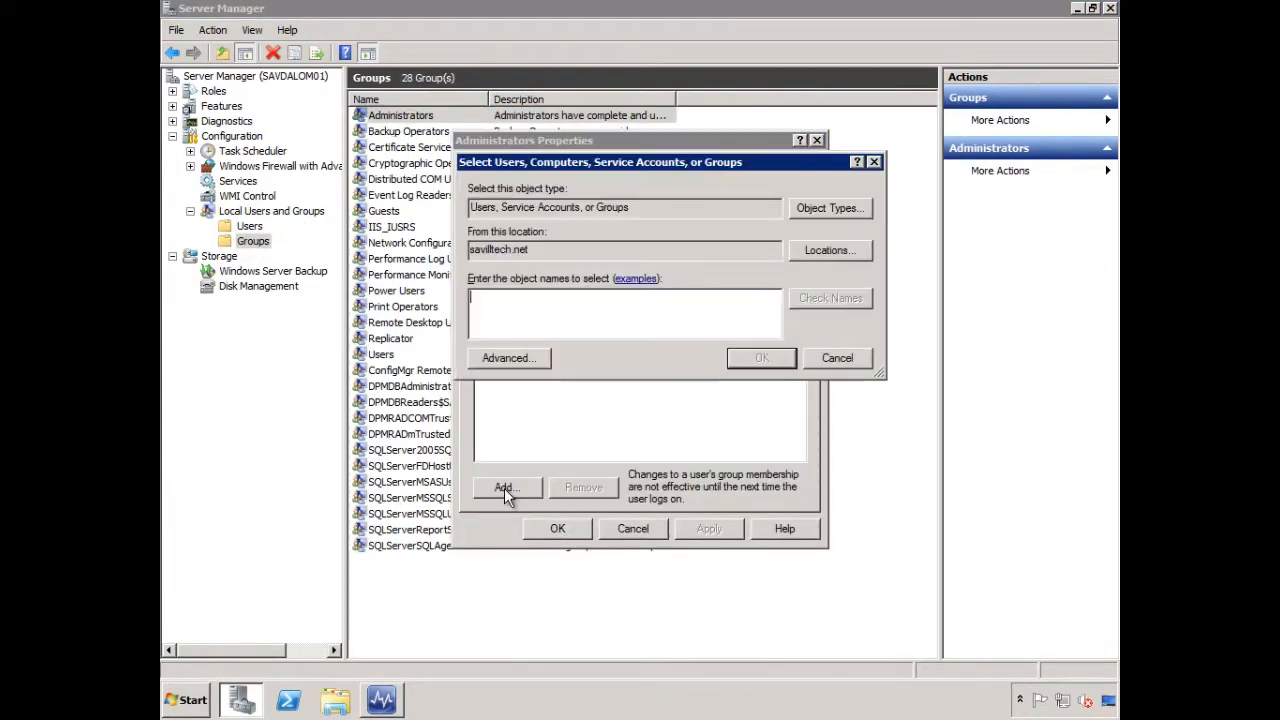
text(sv)
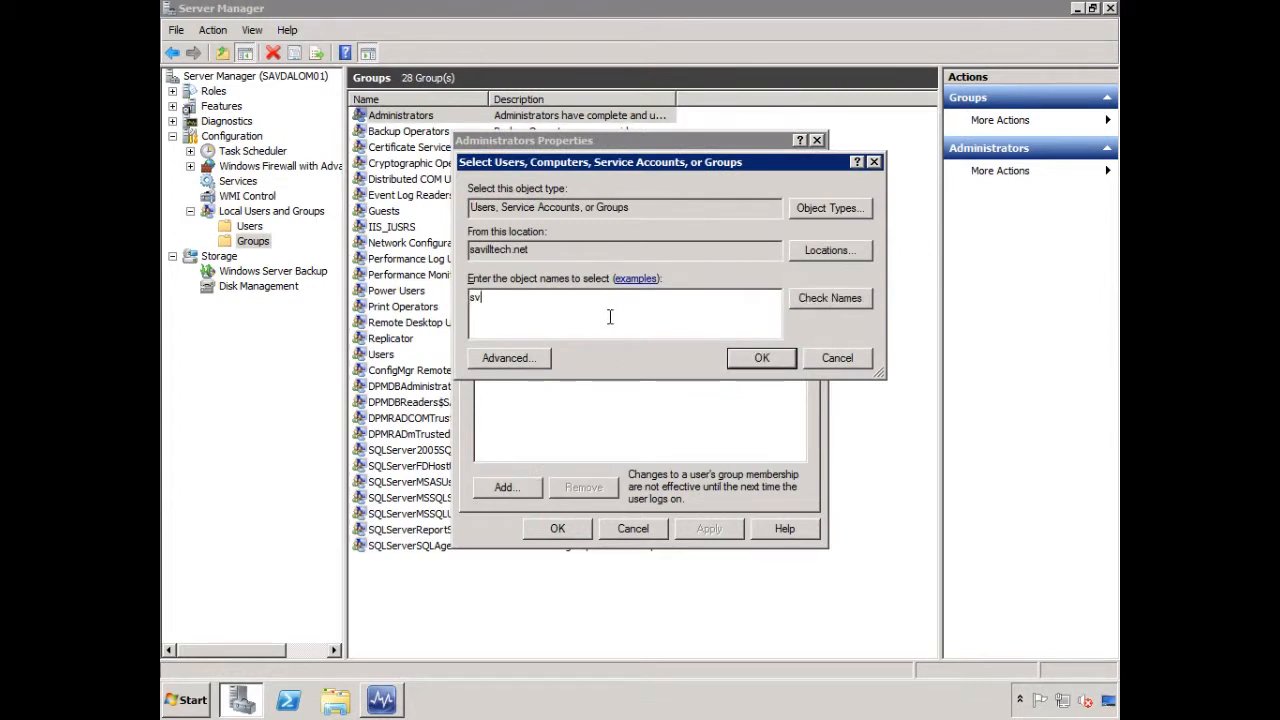
text(cmgrscom)
click(808, 298)
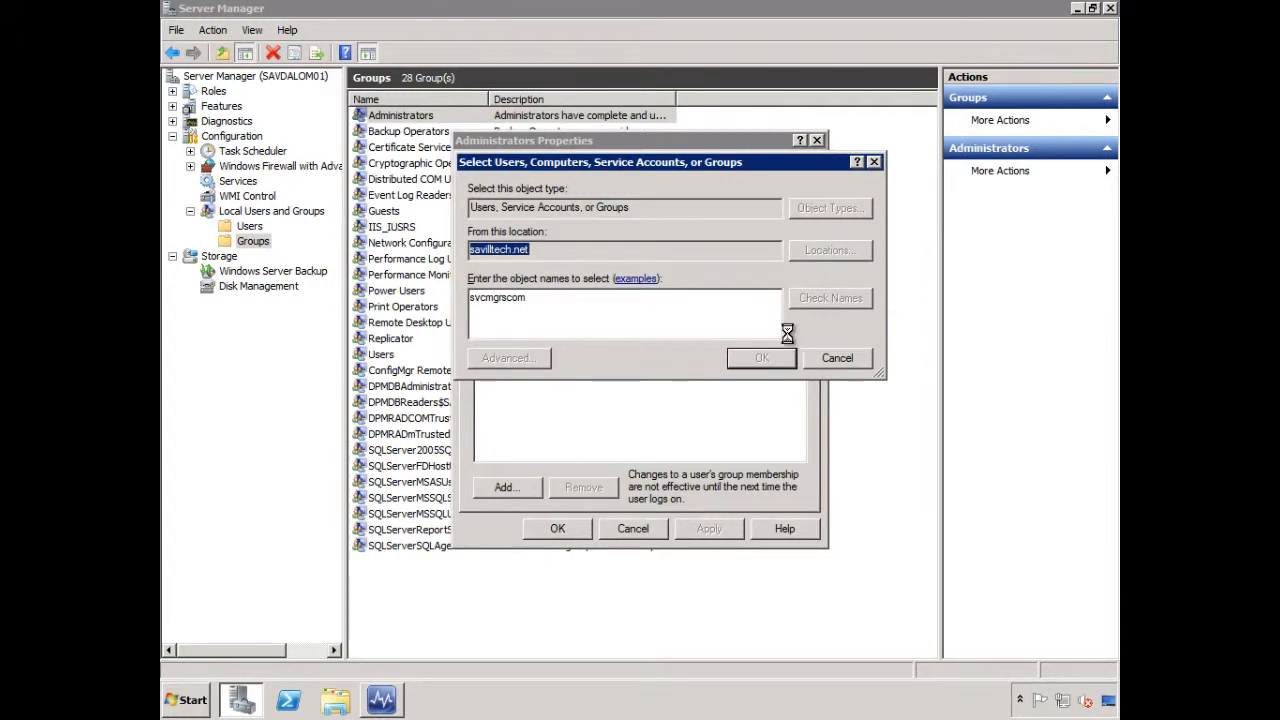
click(762, 359)
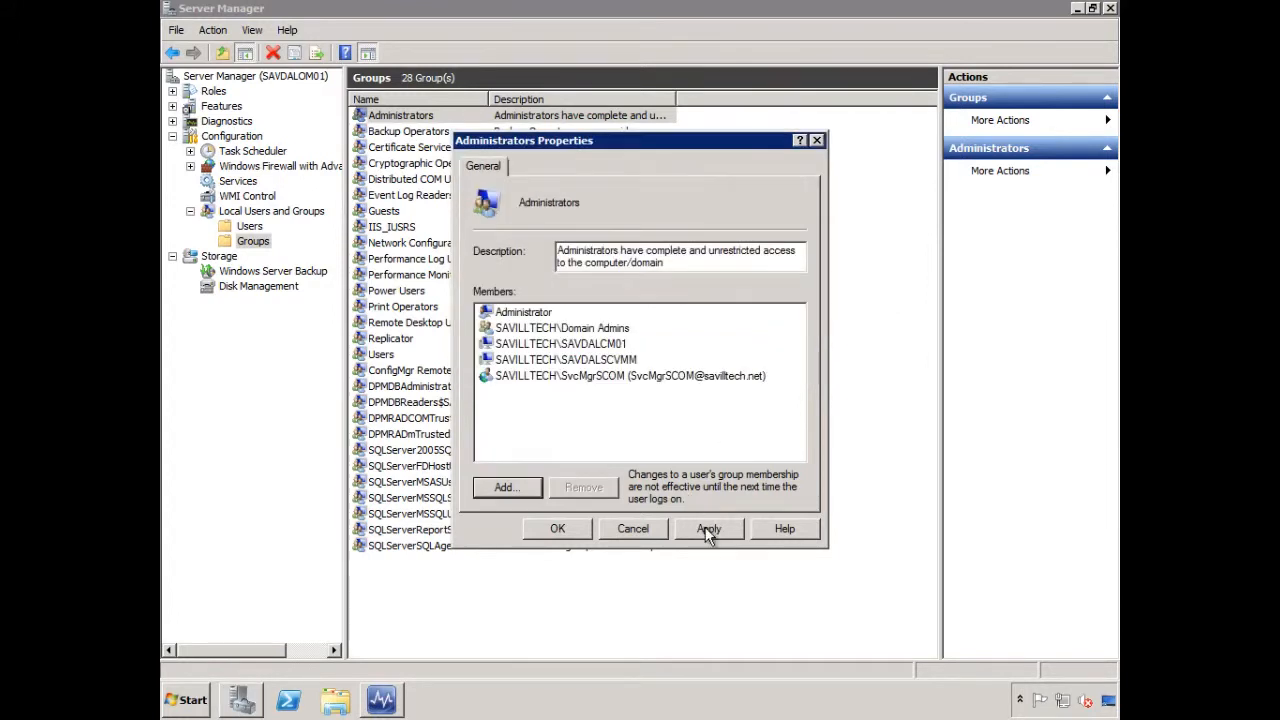
click(706, 527)
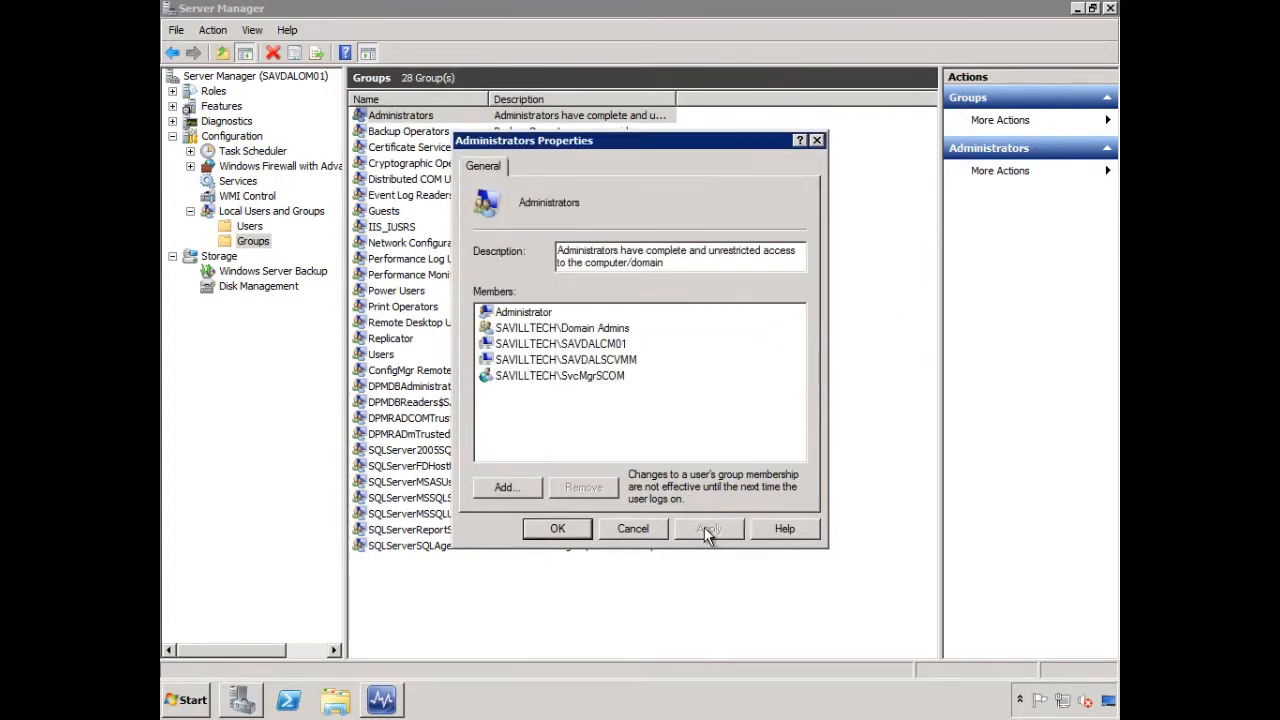
click(557, 528)
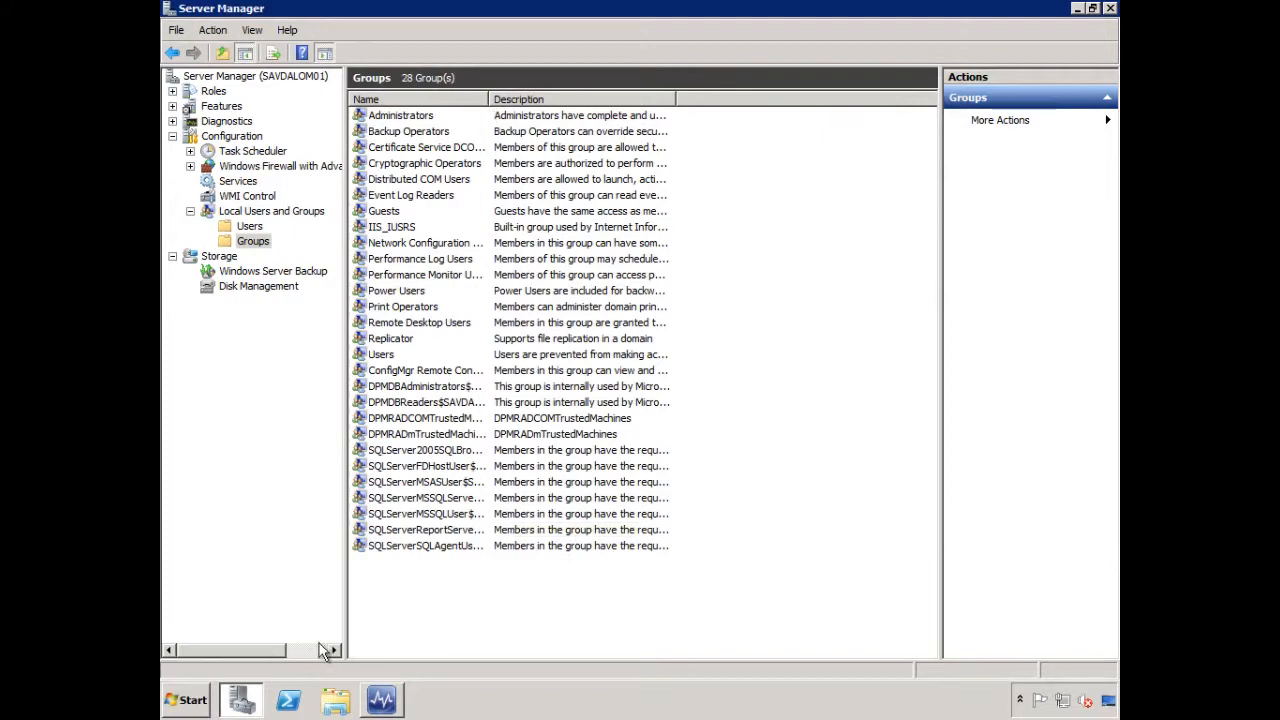
click(381, 700)
click(786, 655)
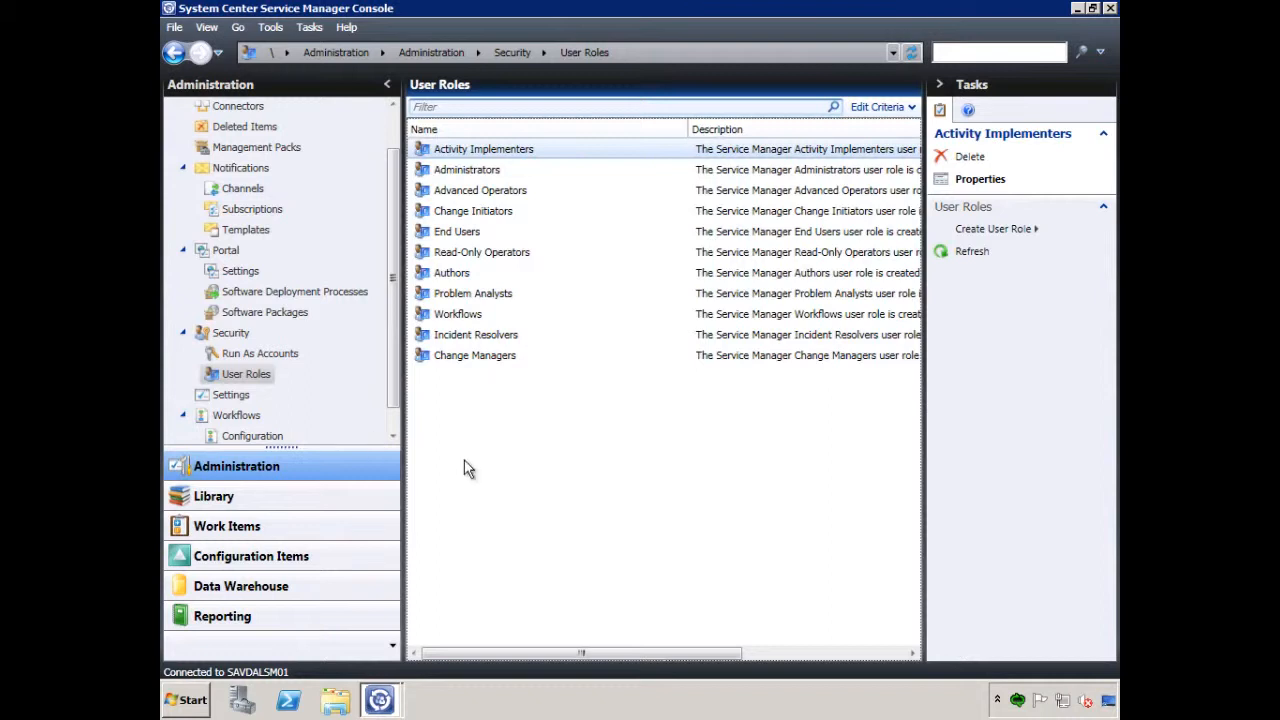
Launch Windows PowerShell Modules on the Service Manager server and check the script policy with Get-ExecutionPolicy
click(180, 704)
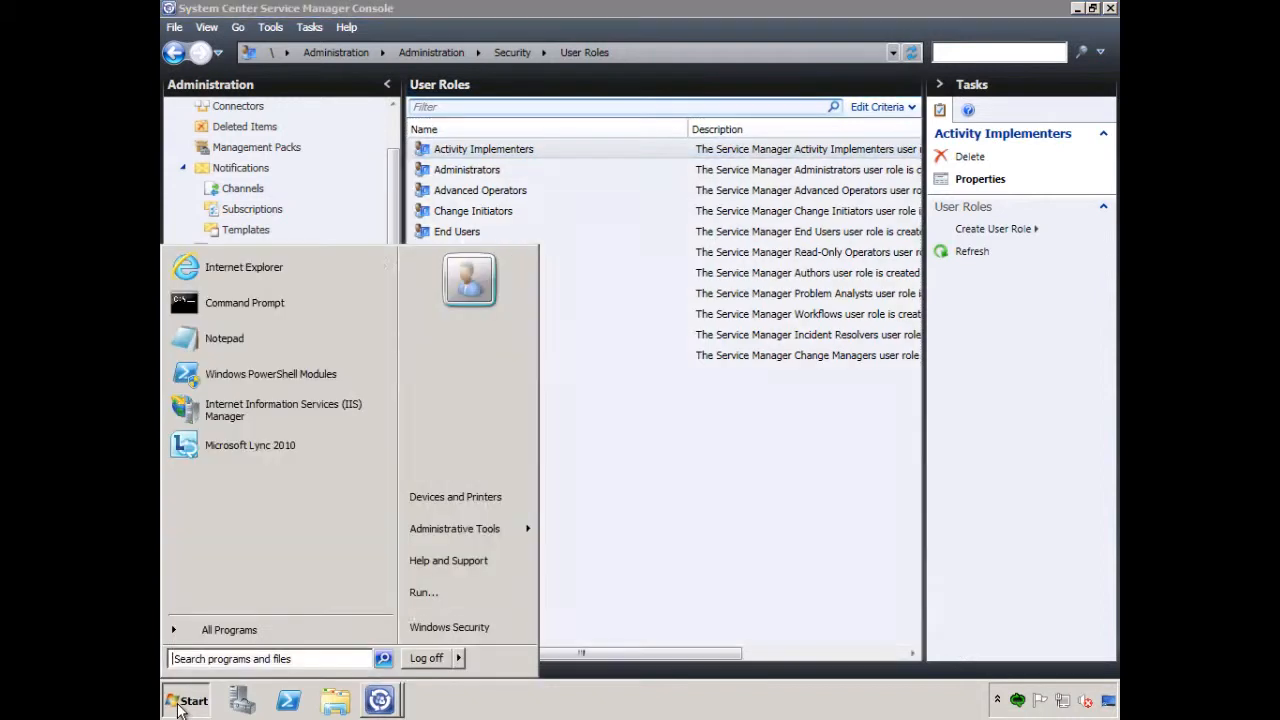
click(296, 376)
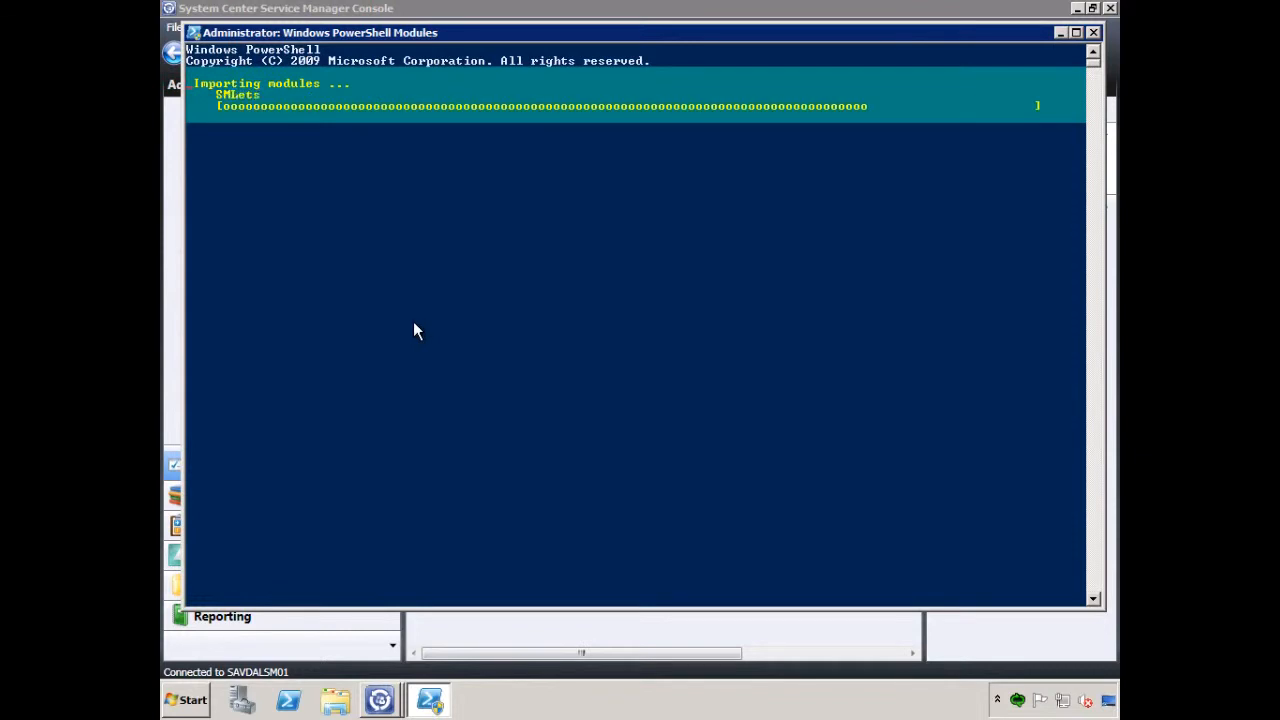
text(get-exe)
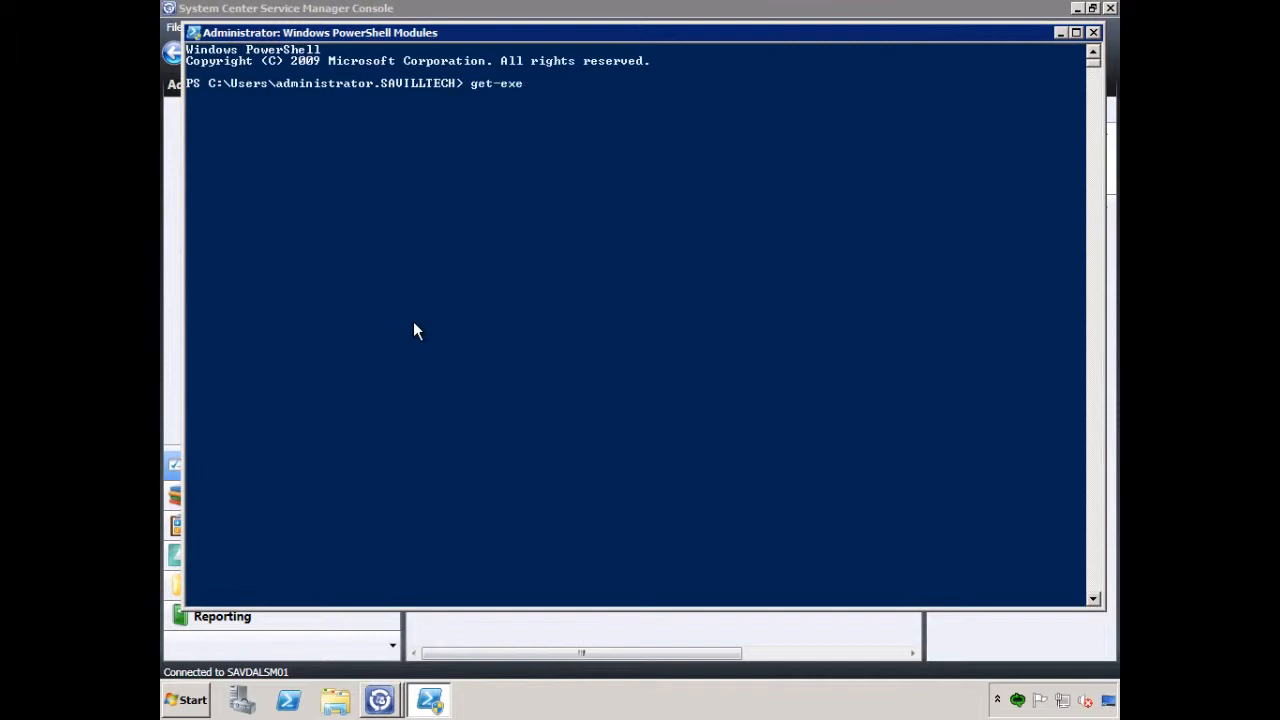
text(cutionpolicy)
key(Tab)
key(Return)
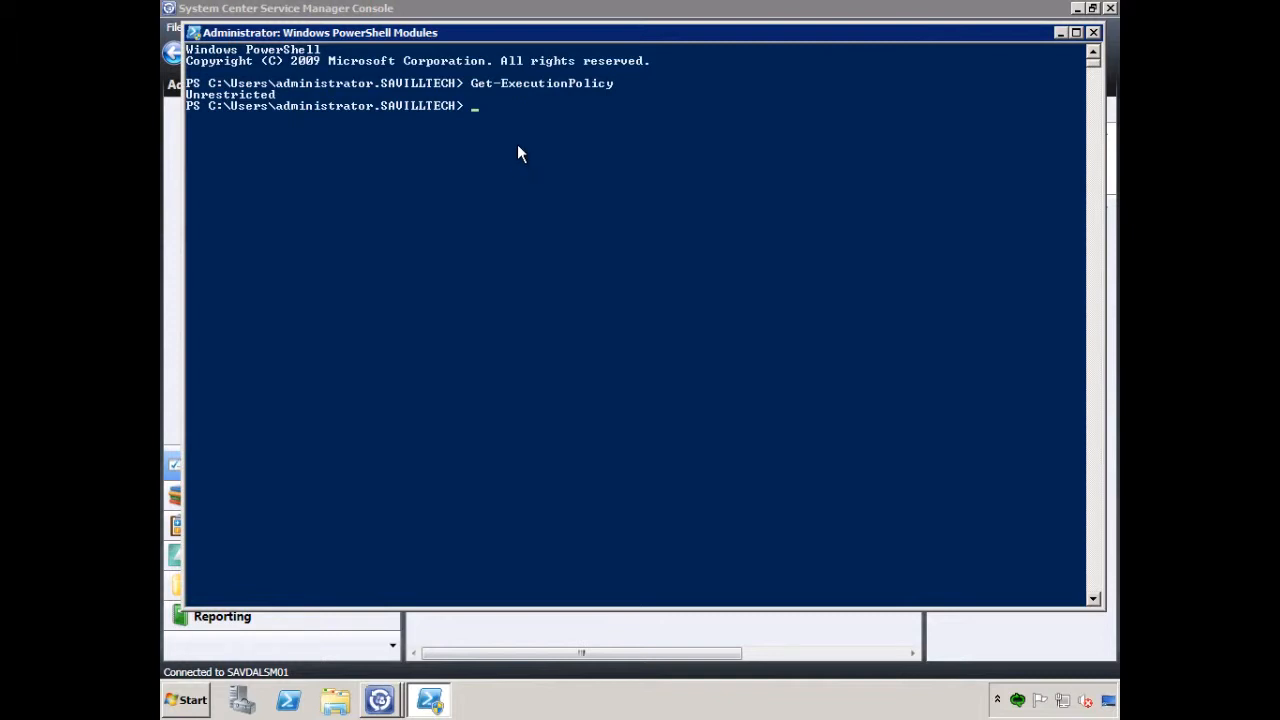
Use Set-Location to change to "\program files\microsoft system center\service manager 2010\operations manager management packs"
text(set-loc)
key(Tab)
text(\"program files\m)
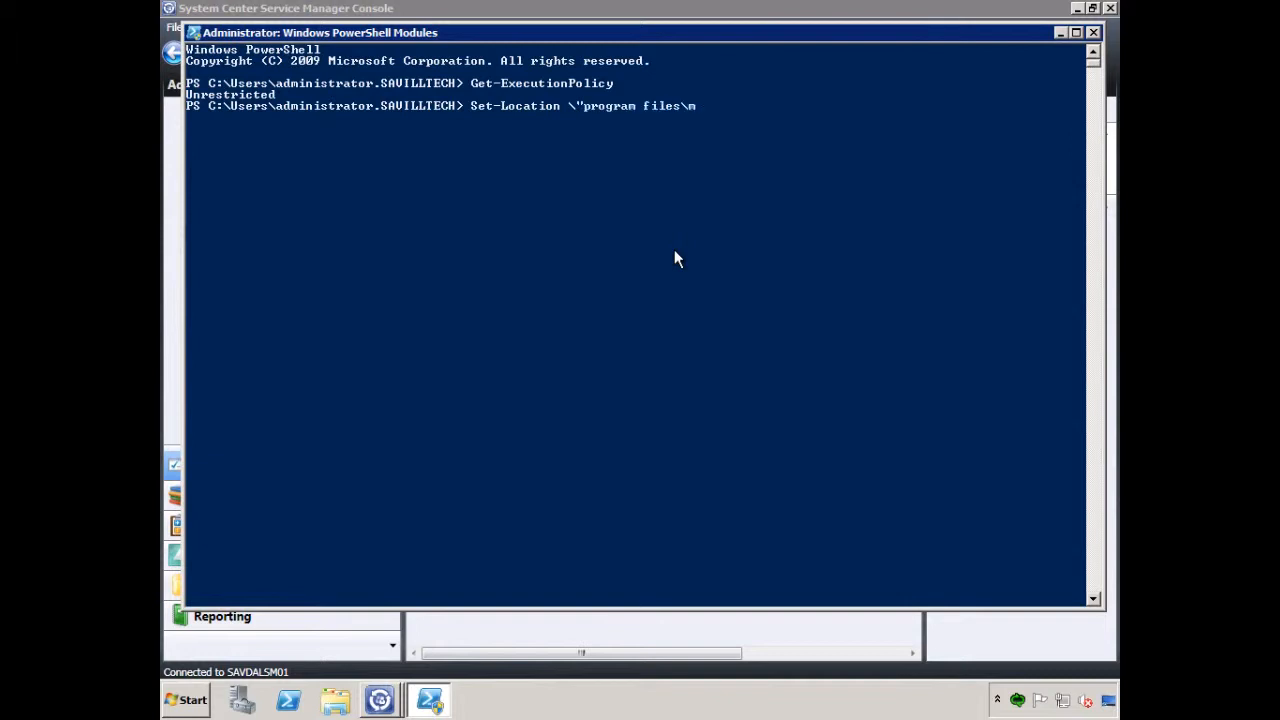
text(icrosoft system center\service)
text(manager)
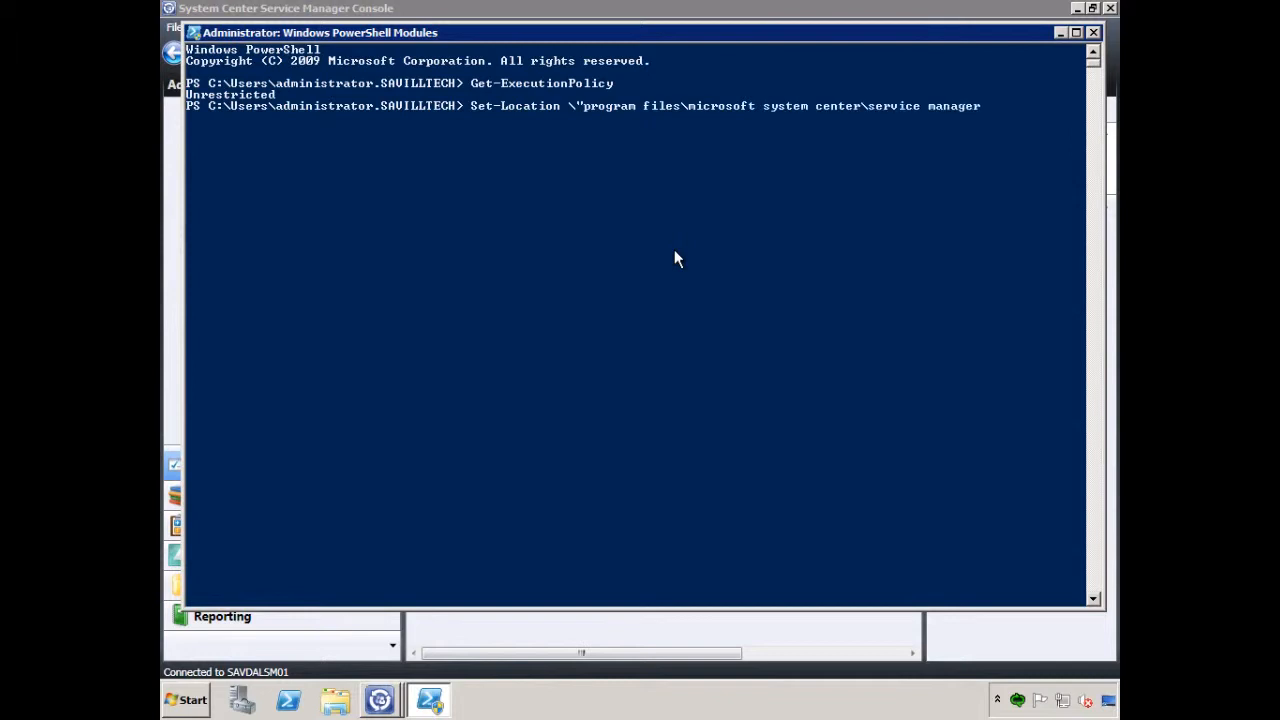
text( 2010\operations manager management )
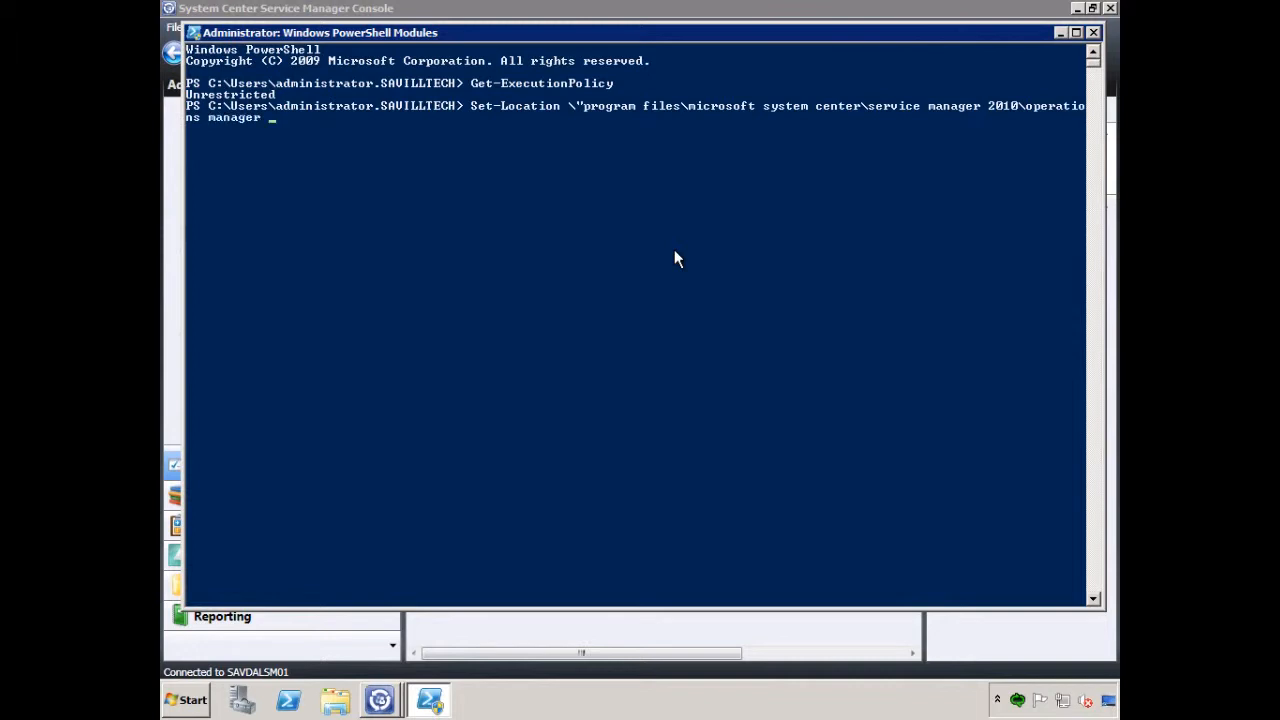
text(packs")
key(Return)
Try to run the script .\installOMMMPs.ps1 from the management packs folder
text(.\install)
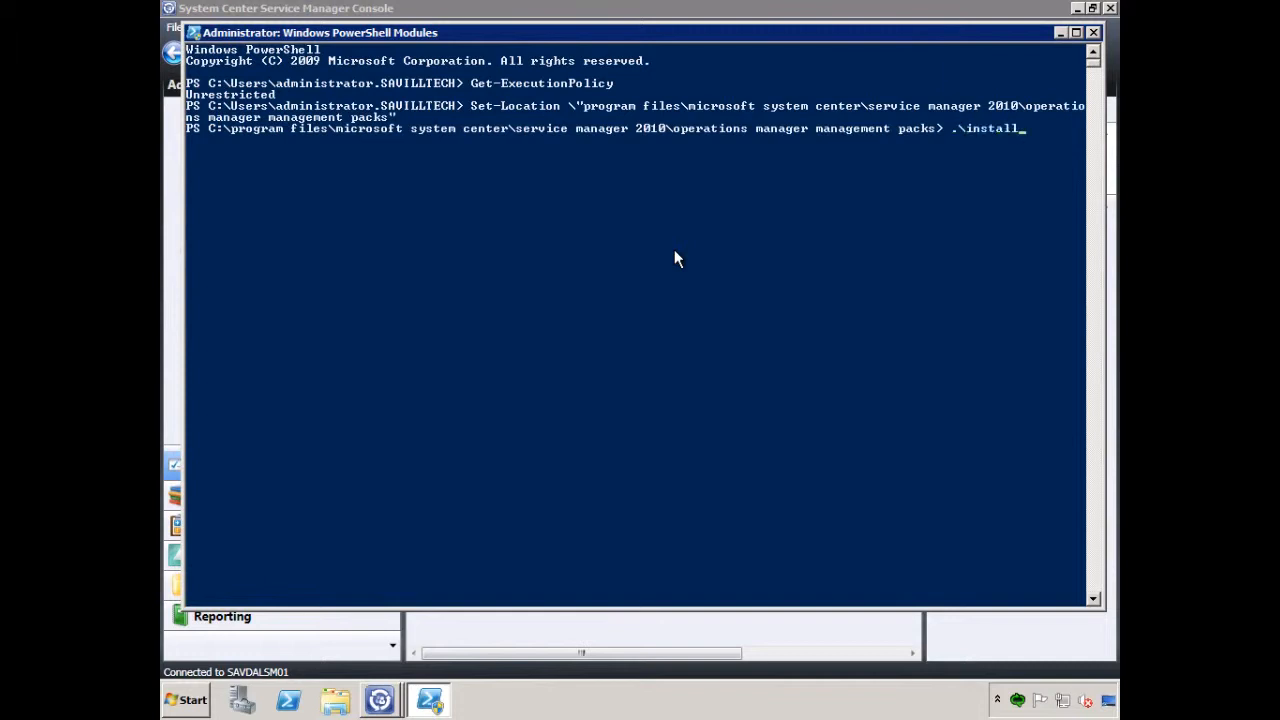
text(OMMMPs.ps1)
key(Return)
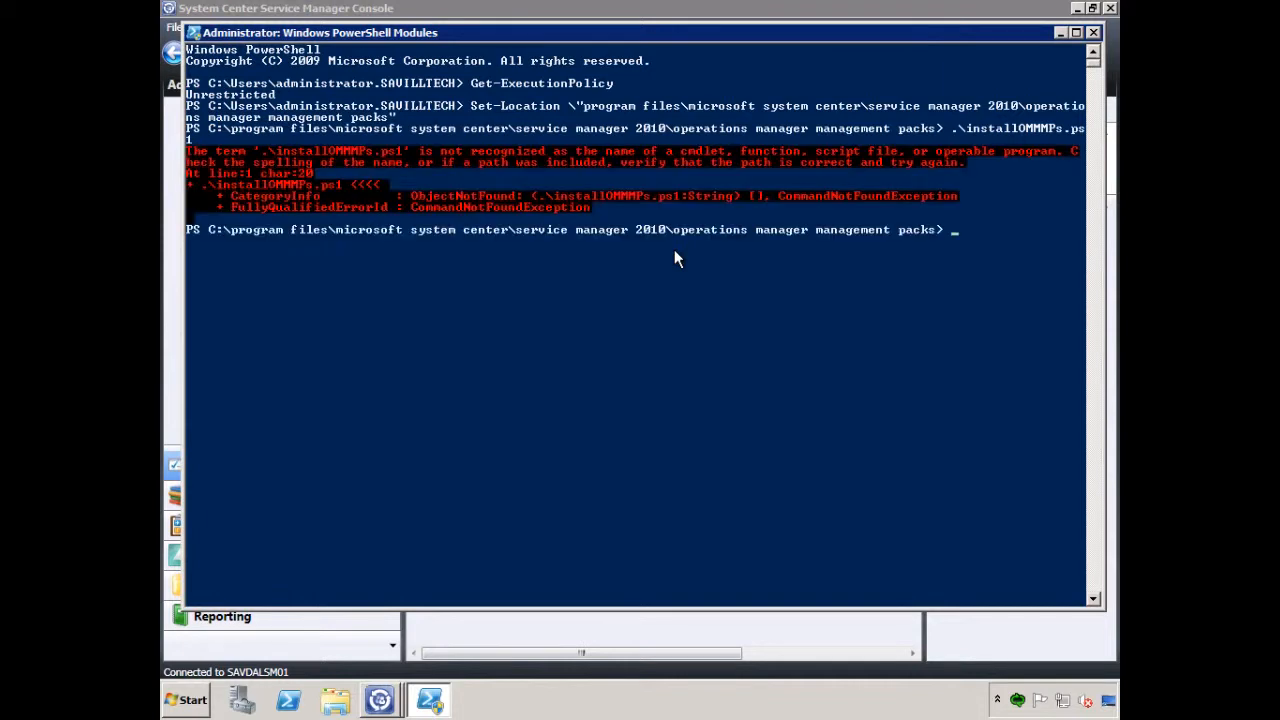
Correct the script name to .\installOMMPs.ps1, run it from the management packs folder, and close the PowerShell window
key(Up)
key(Left)
key(Left)
key(Left)
key(Left)
key(Left)
key(Left)
key(BackSpace)
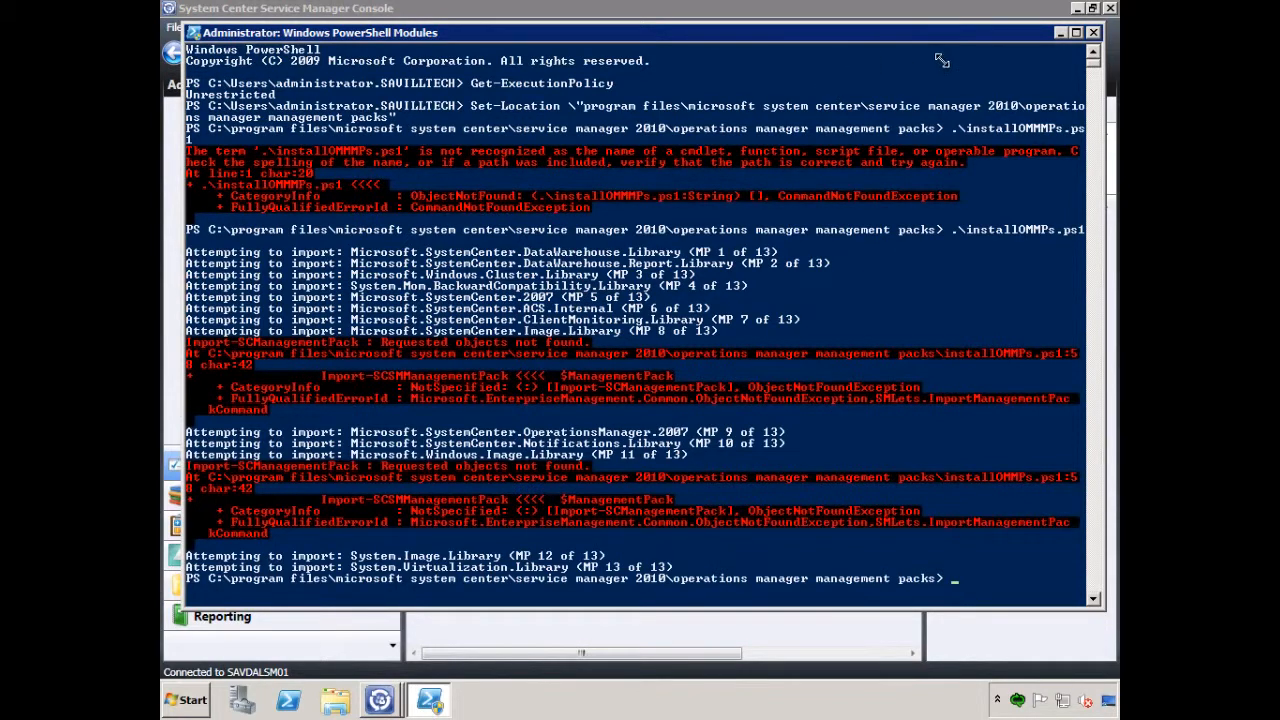
click(1092, 32)
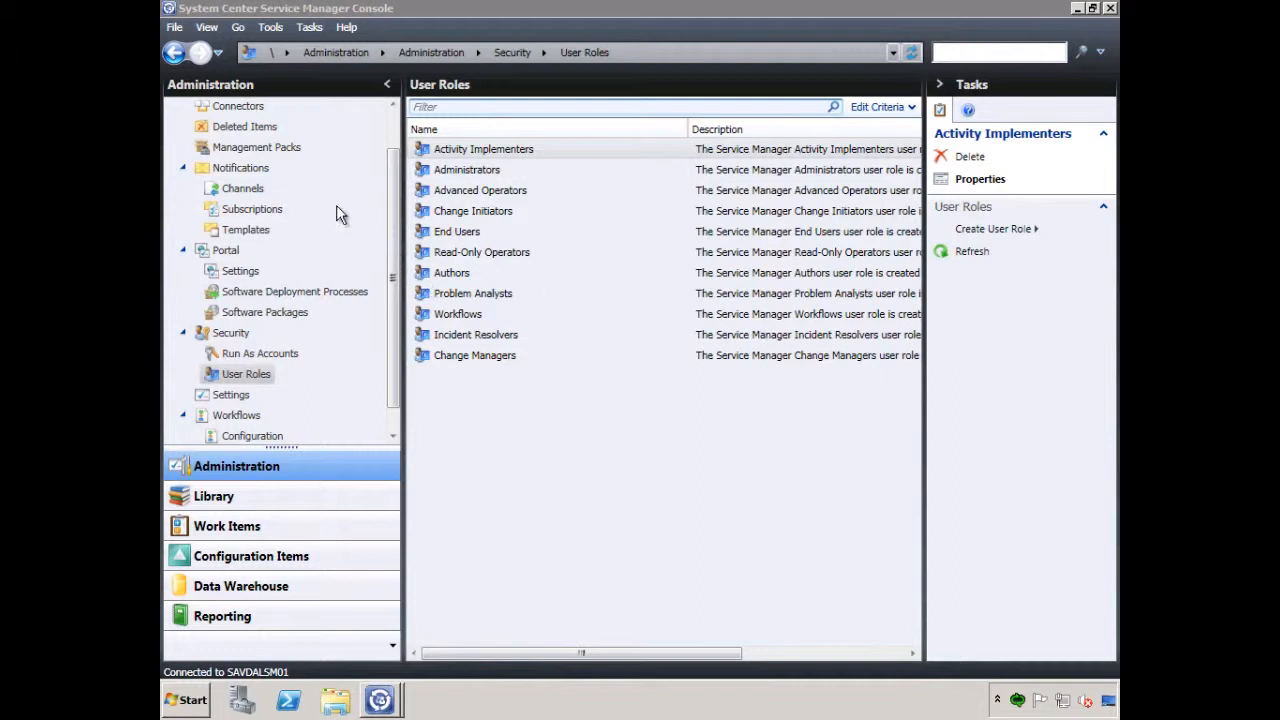
In Service Manager's Connectors, start a new Operations Manager CI Connector and name it "savdalom01 SCOM Connector"
click(236, 108)
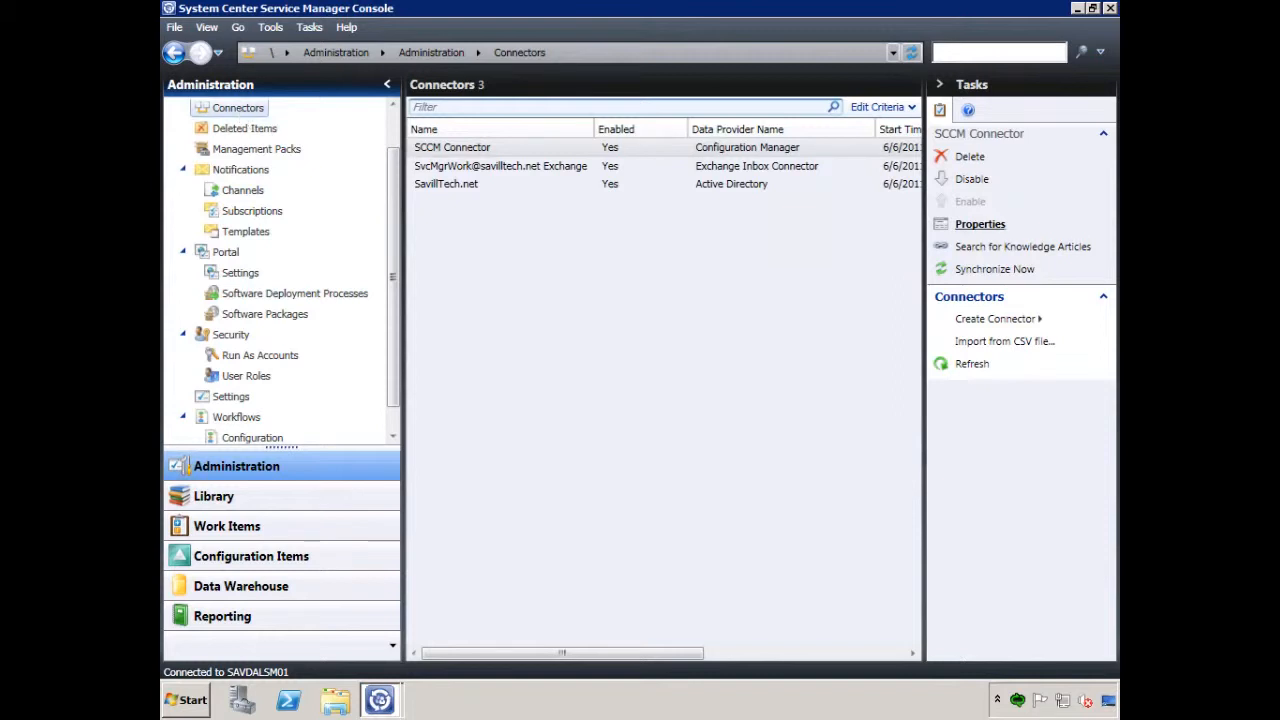
click(962, 320)
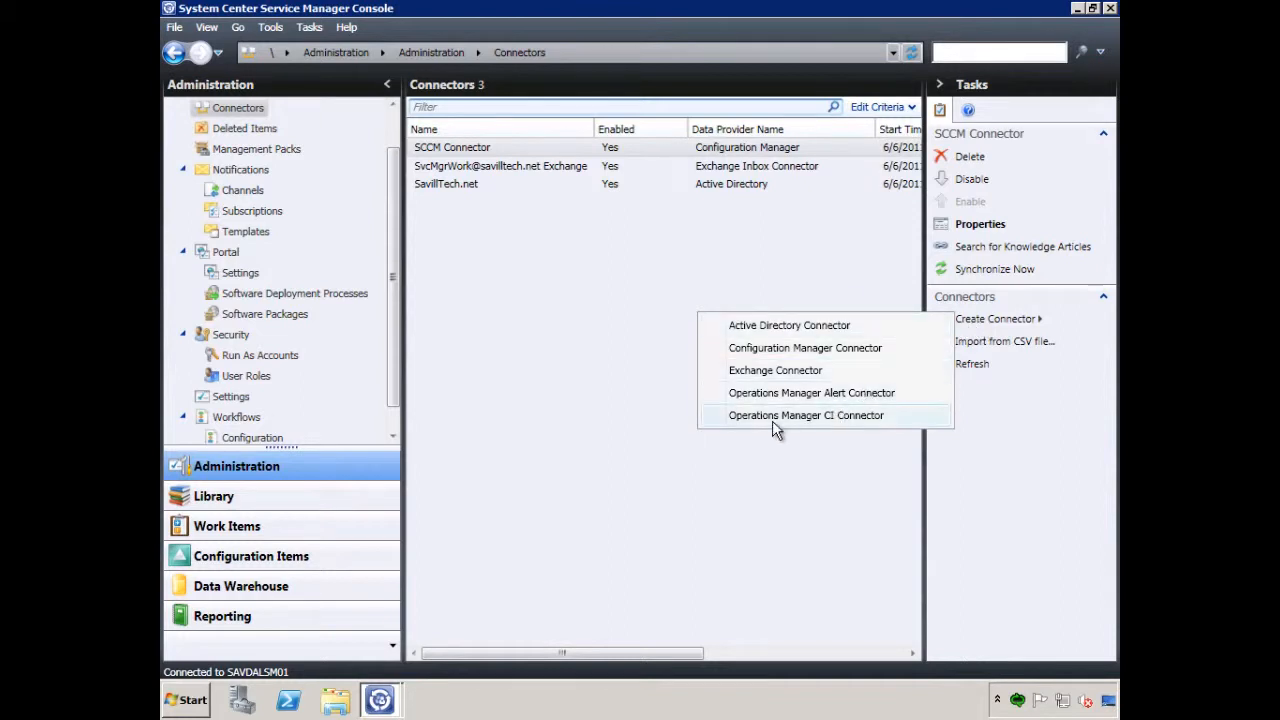
click(830, 417)
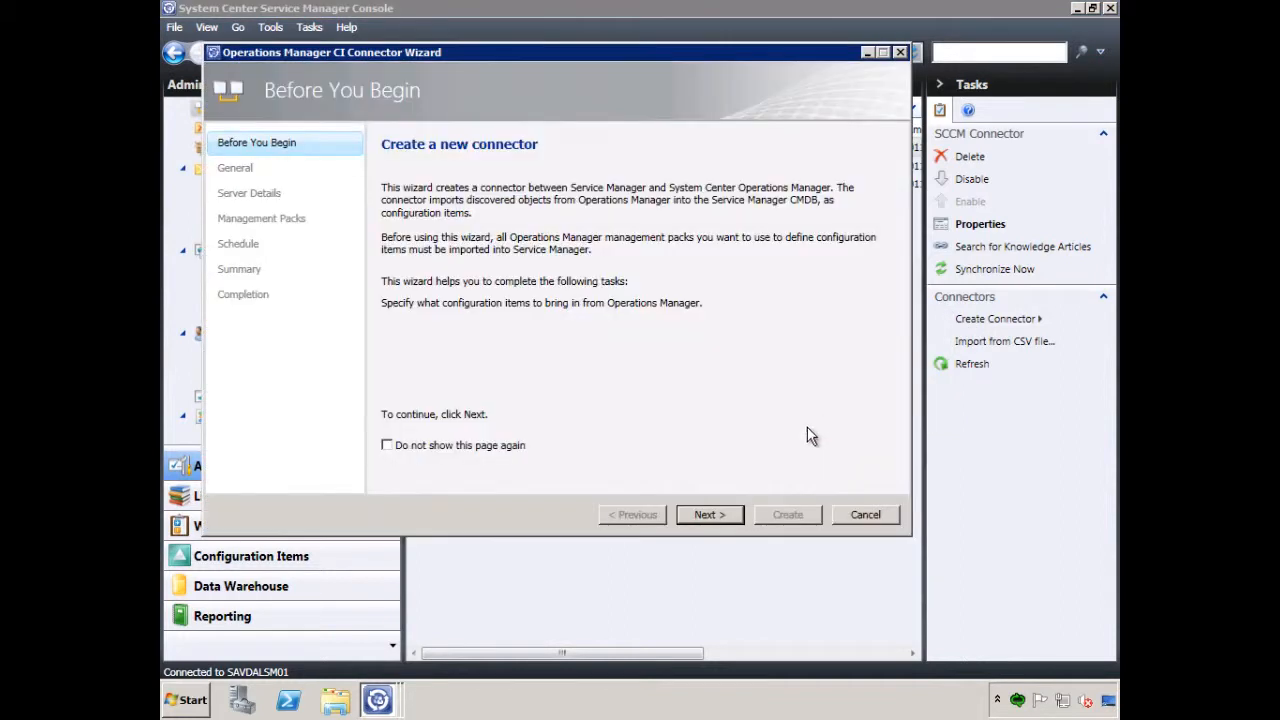
click(714, 518)
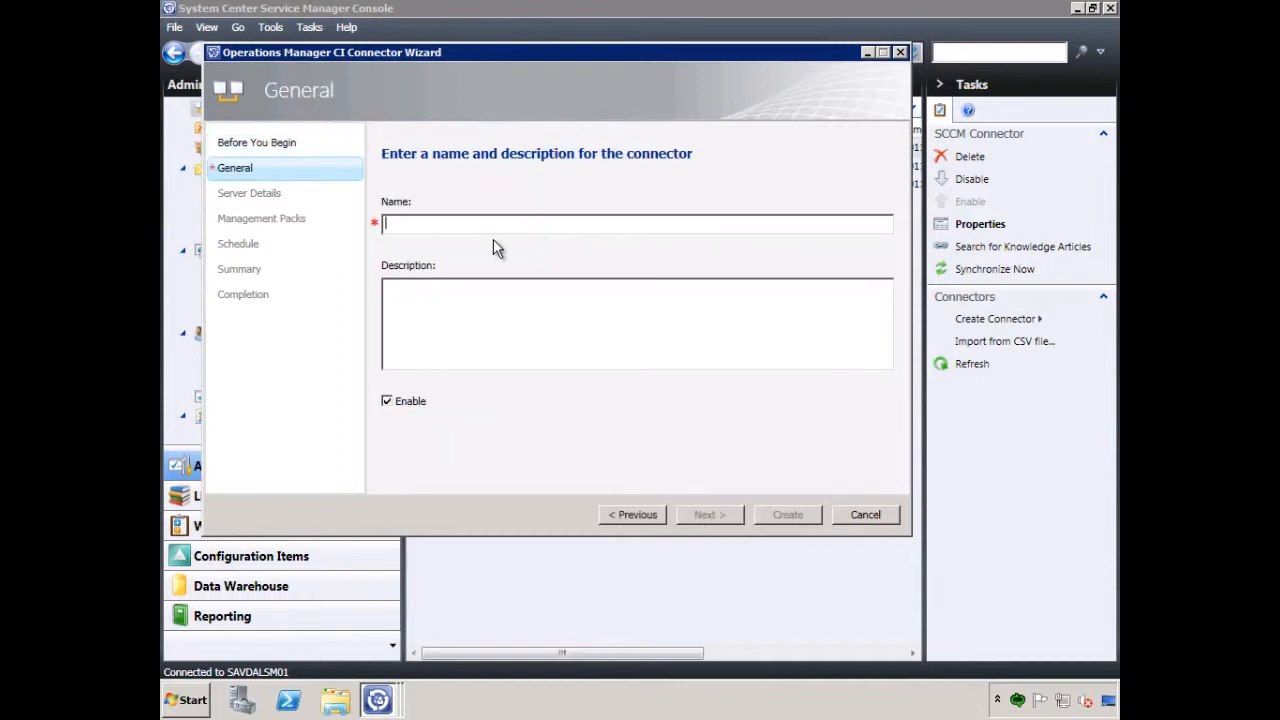
text(savdalom0)
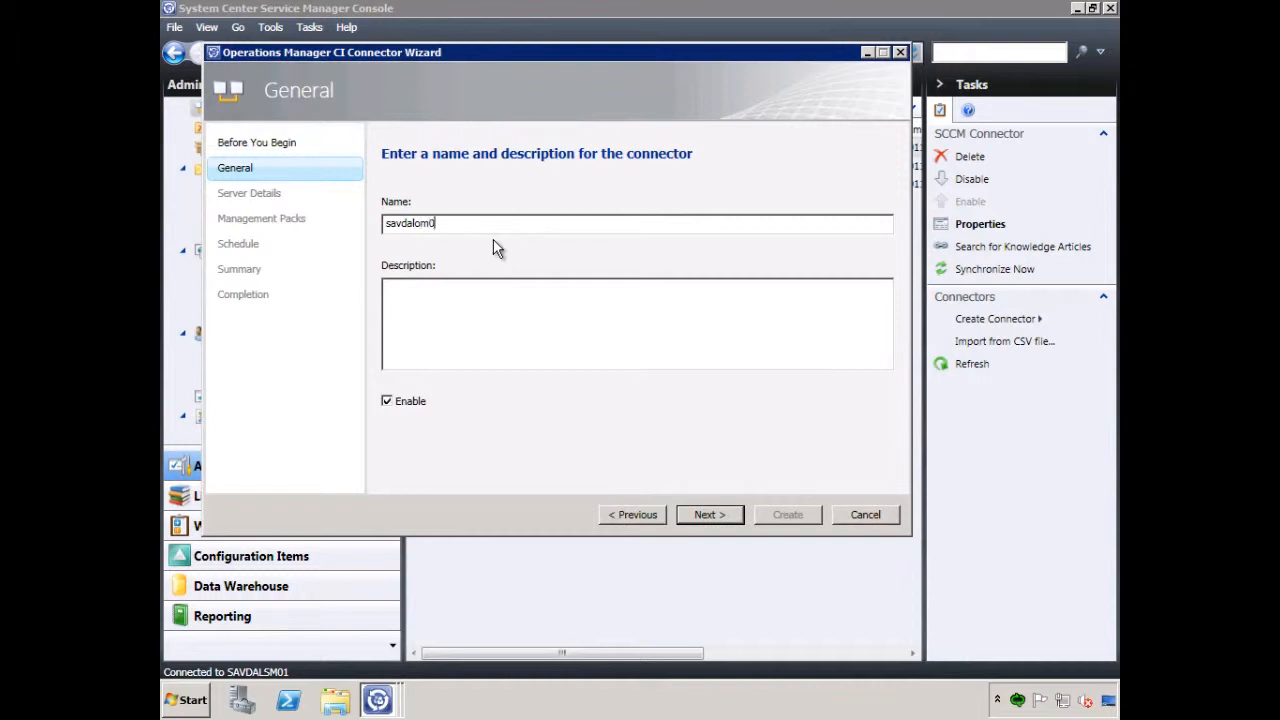
text(1 SCOM Connector)
click(710, 514)
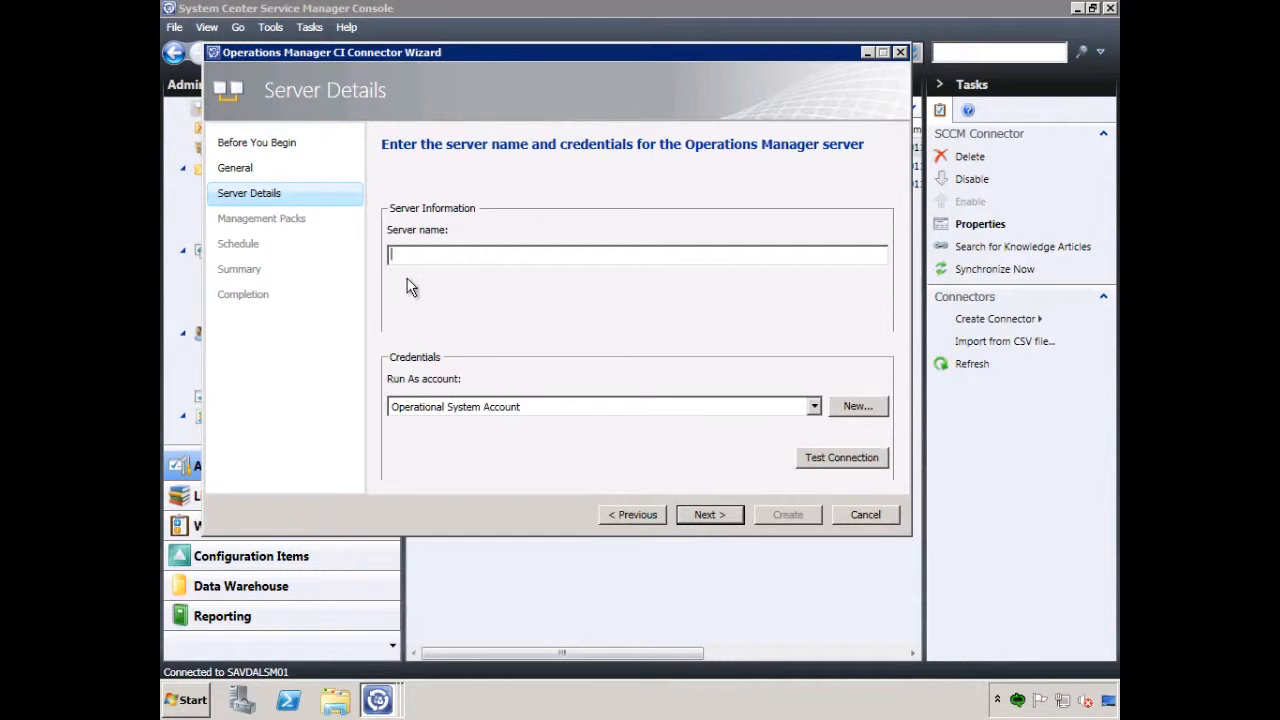
Set the connector's Operations Manager server name to savdalom01.savilltech.net and check the available Run As accounts
text(savdalom01.savilltech.net)
click(814, 407)
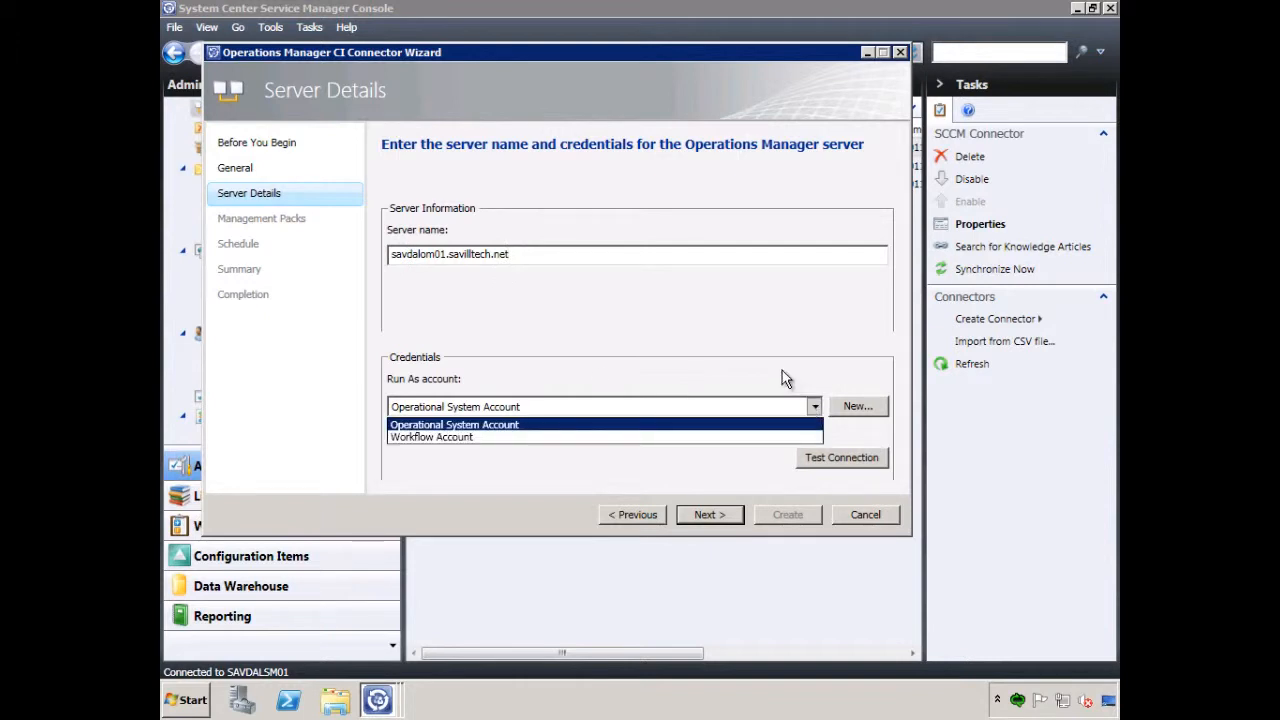
click(781, 370)
Create a Run As account for the connector with display name and user name SvcMgrSCOM, entering the account password
click(852, 406)
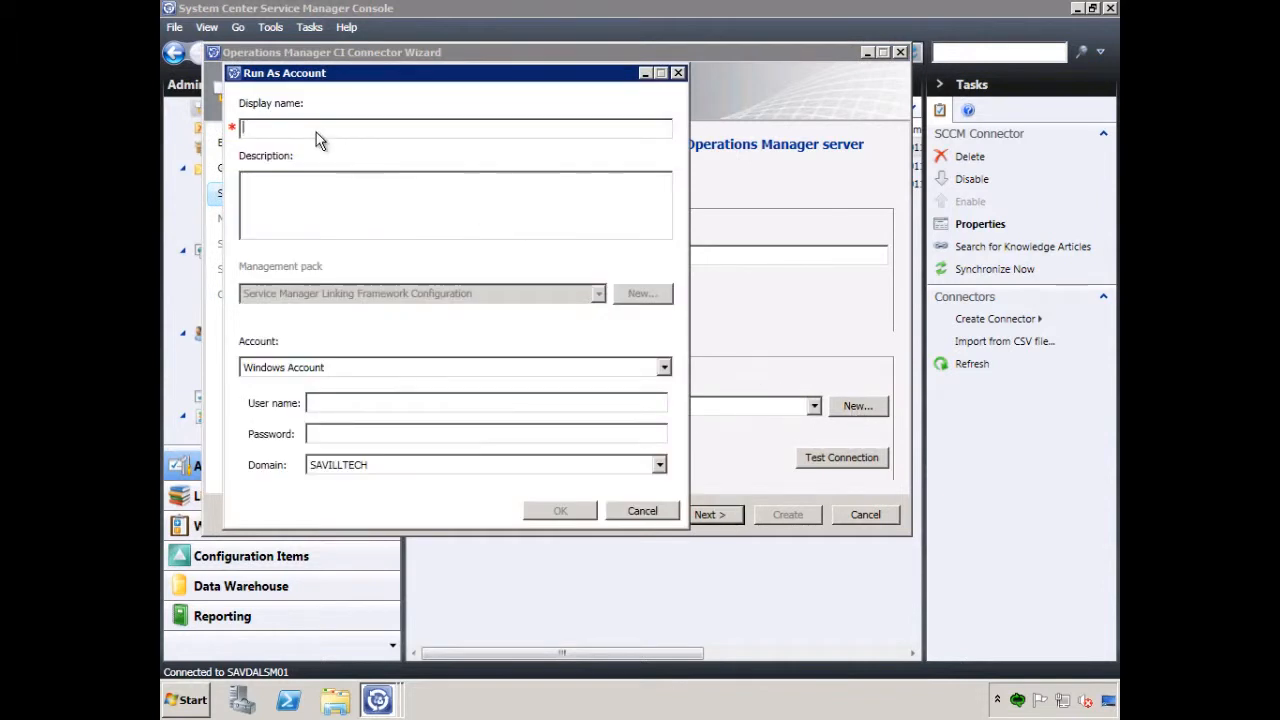
text(SvcMgrSCOM)
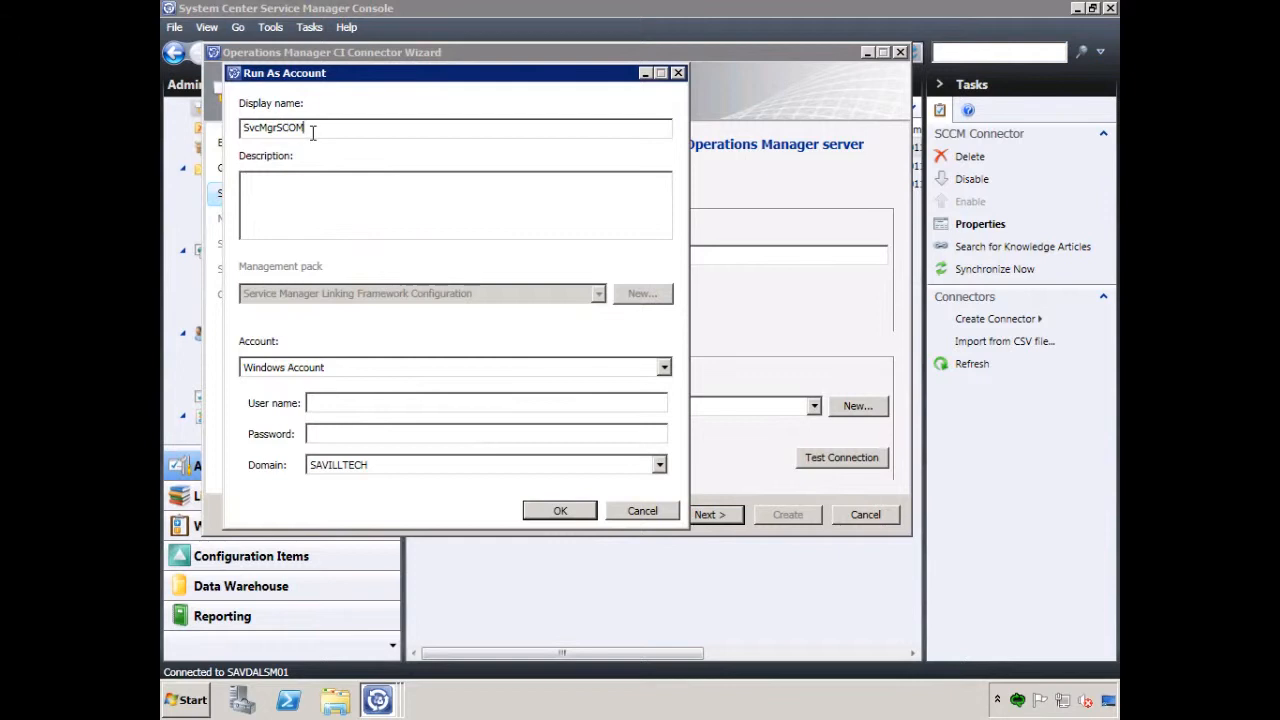
double_click(312, 130)
key(ctrl+c)
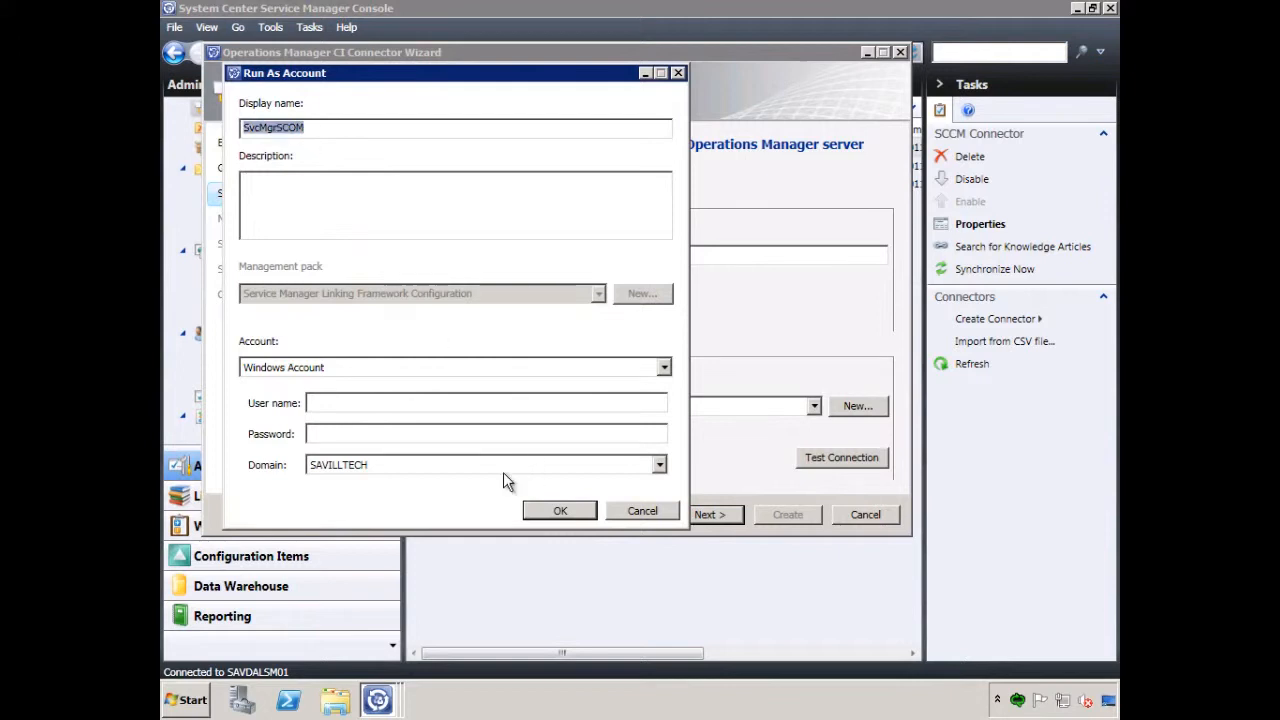
click(388, 404)
key(ctrl+v)
click(364, 433)
text(*******)
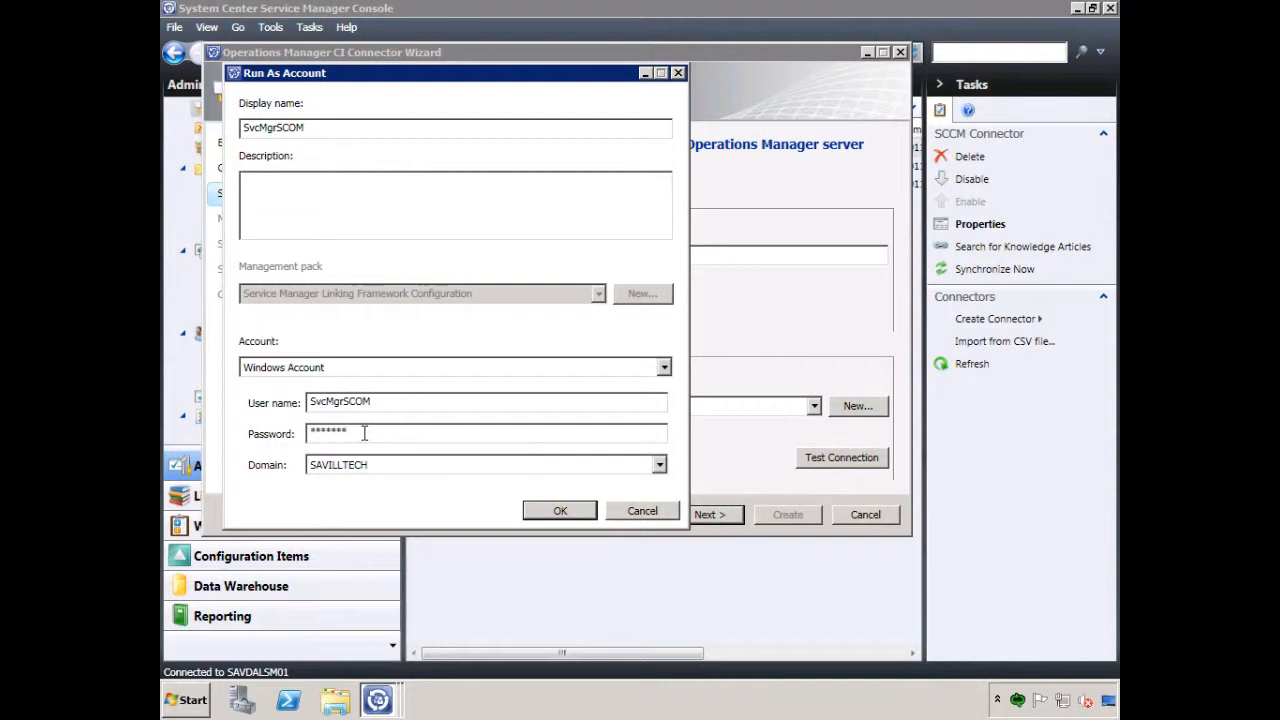
click(562, 511)
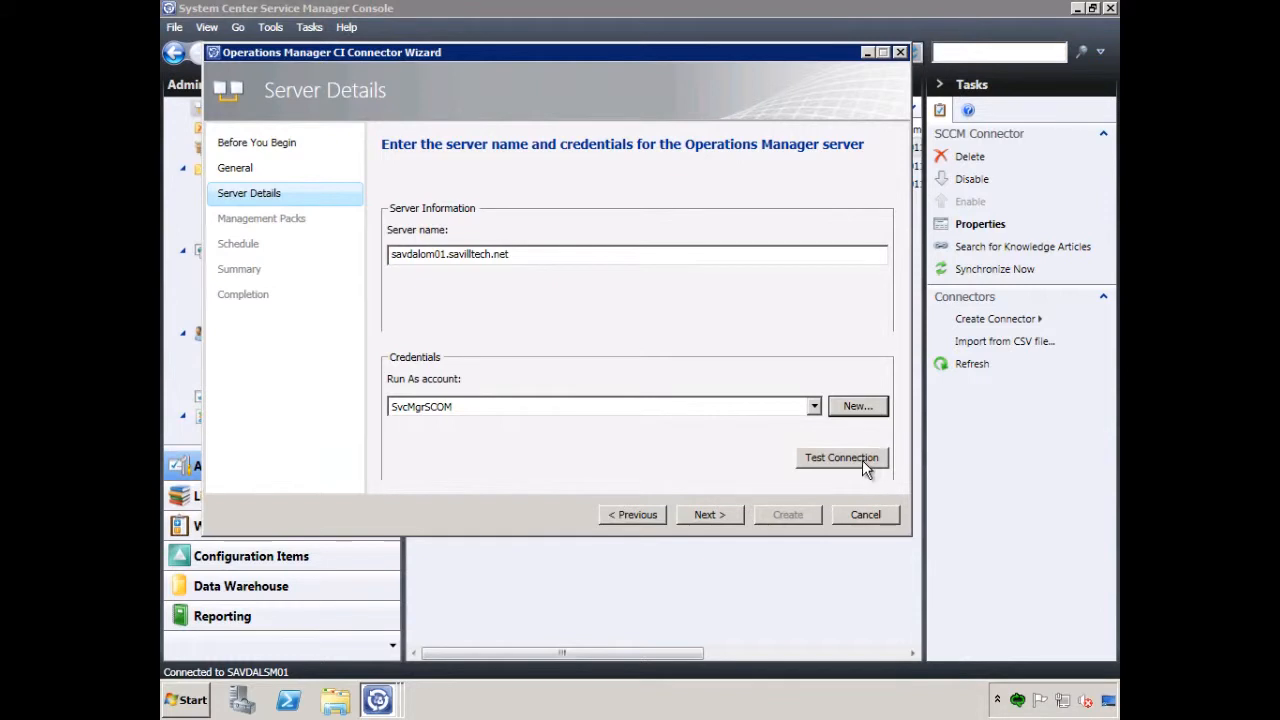
Test the connection to the Operations Manager server with the SvcMgrSCOM account and proceed to the management pack selection
click(828, 457)
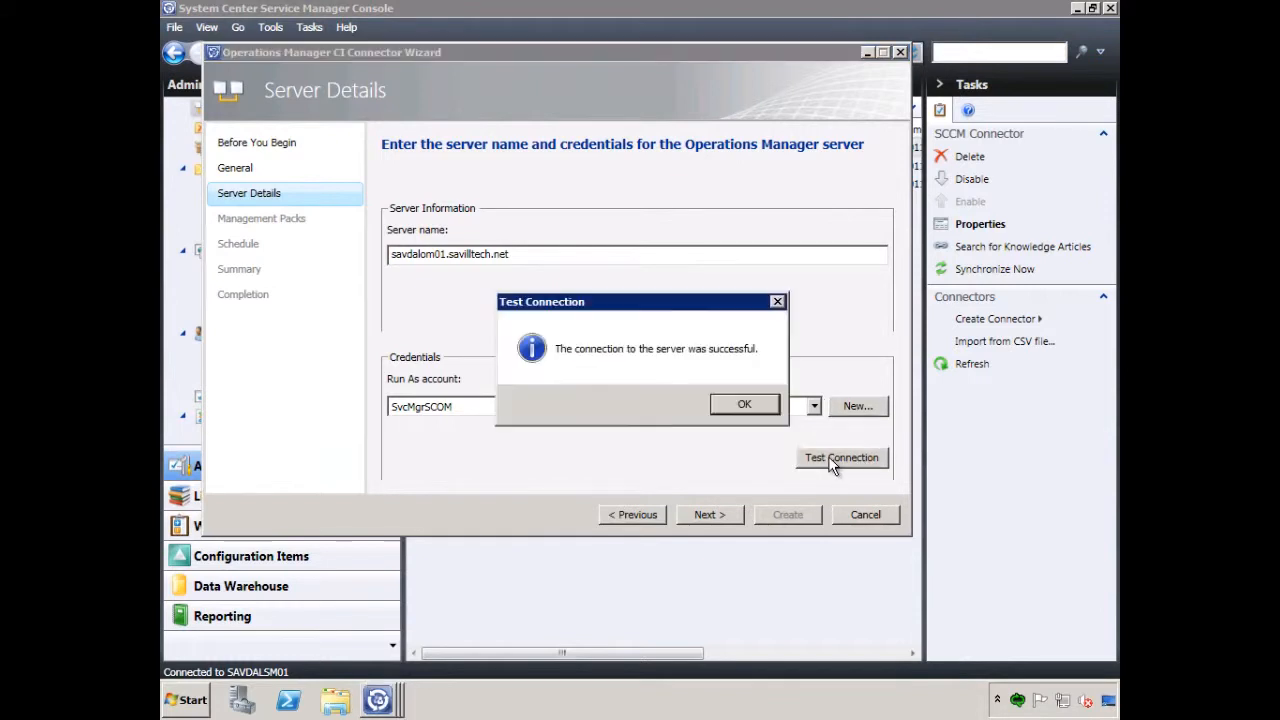
click(740, 404)
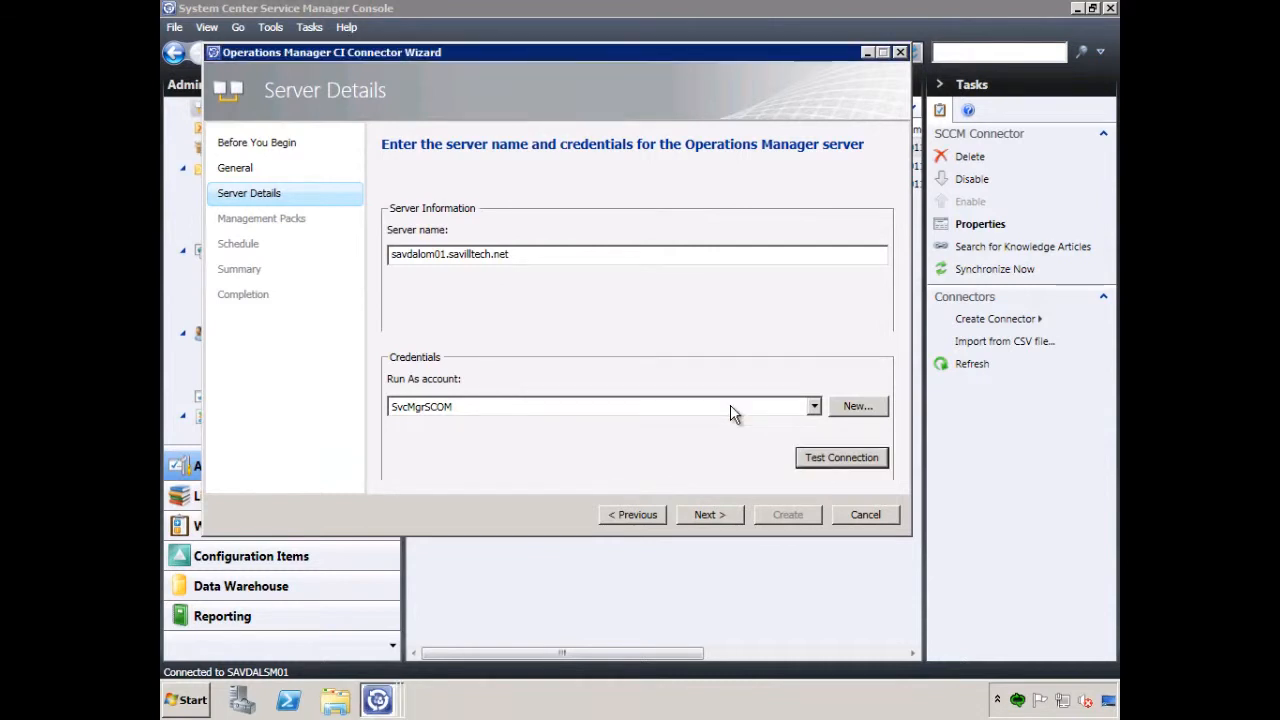
click(708, 516)
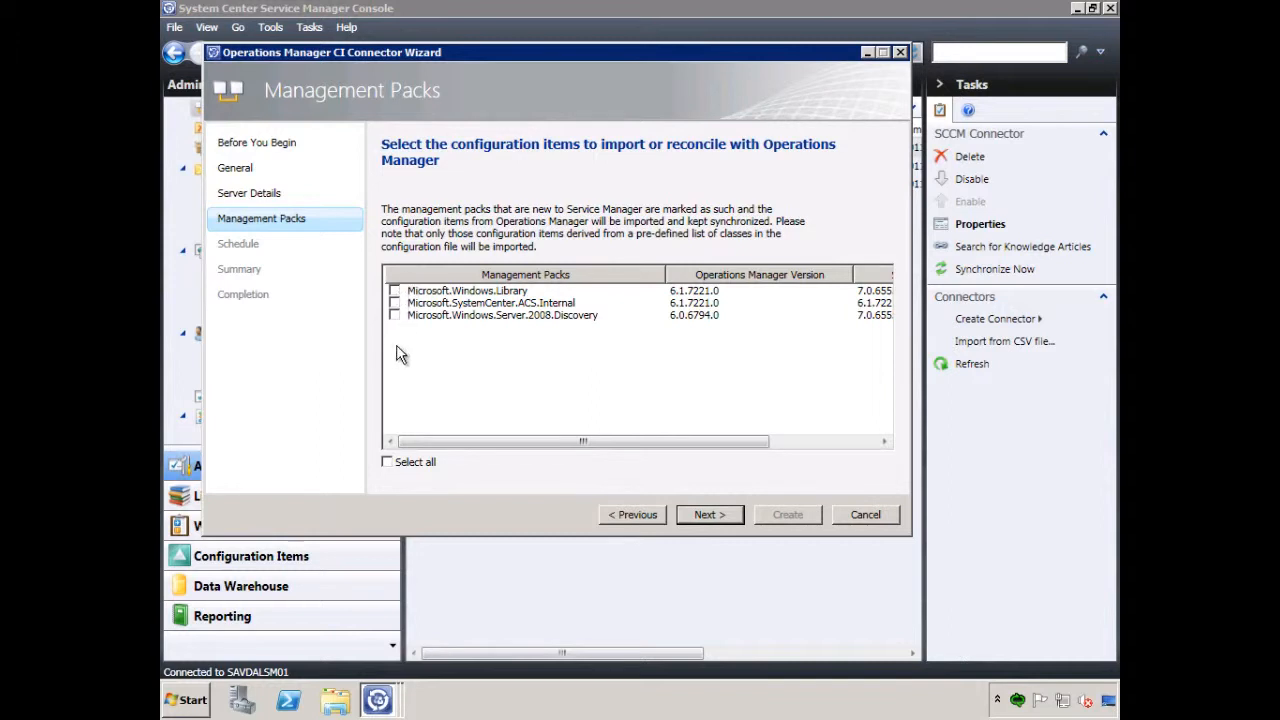
Create the connector with all listed management packs selected and the synchronization schedule kept at every day, 12:00 PM
click(387, 462)
click(726, 520)
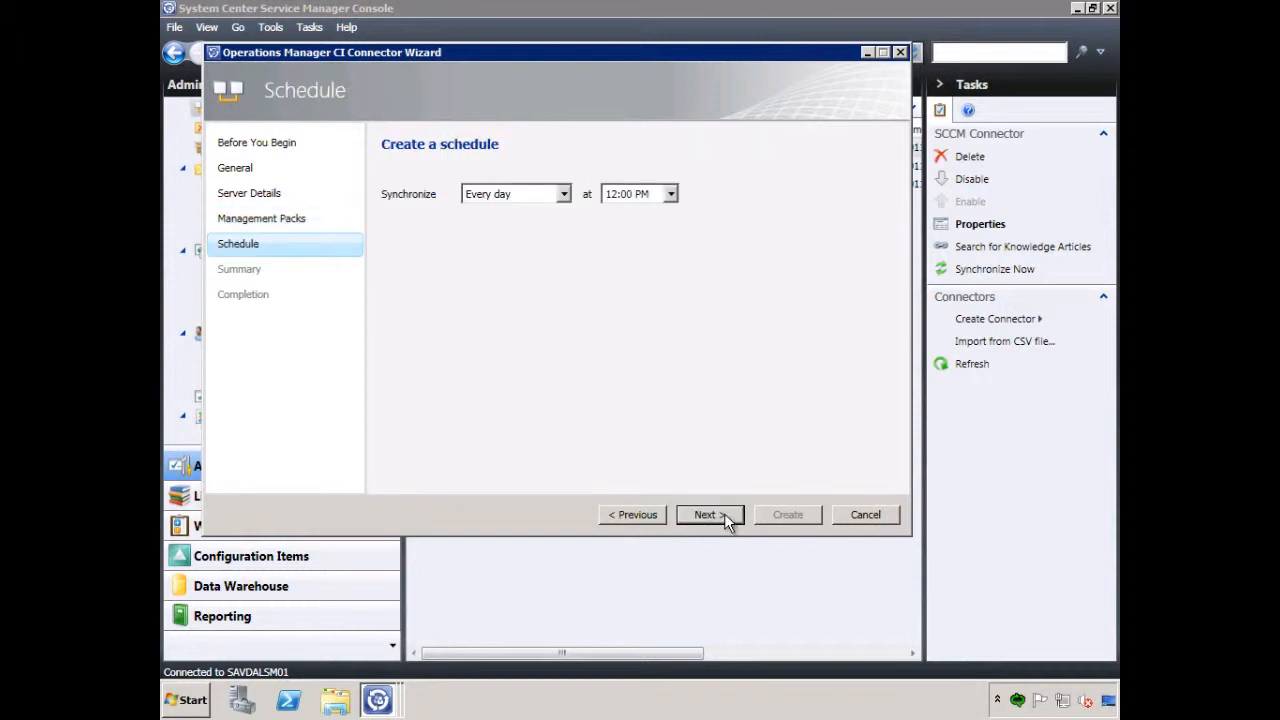
click(716, 520)
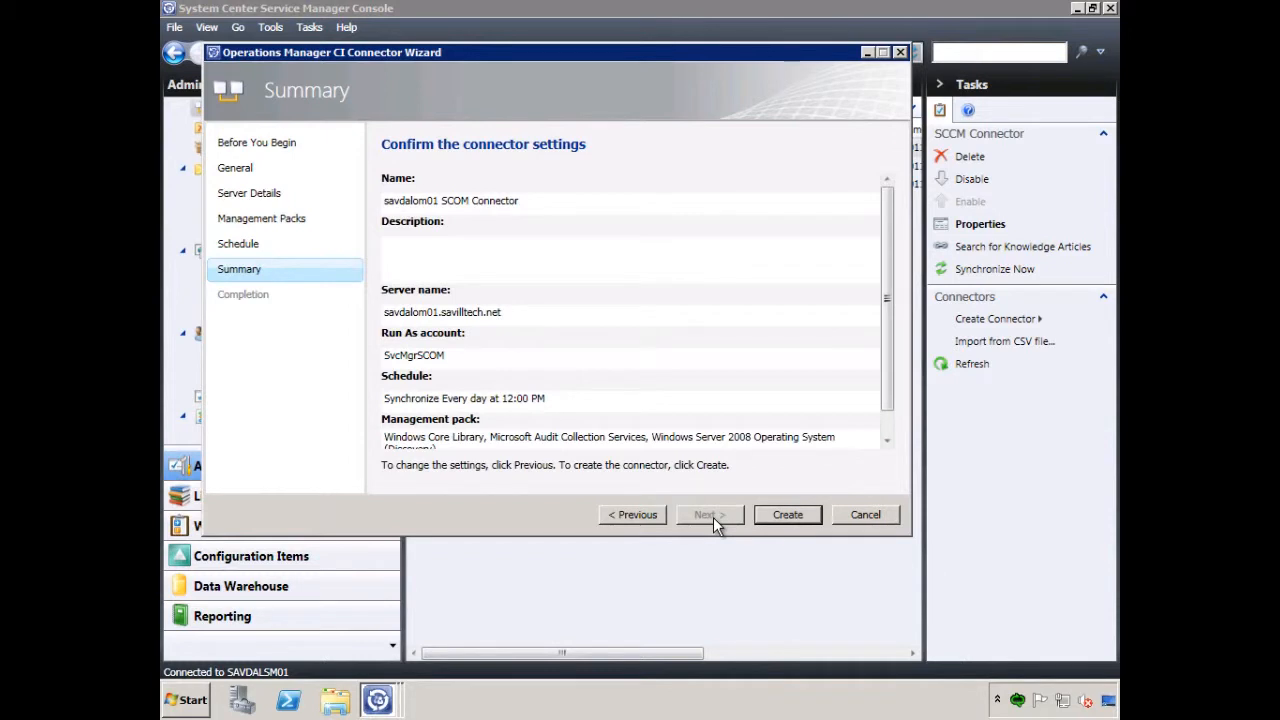
click(788, 515)
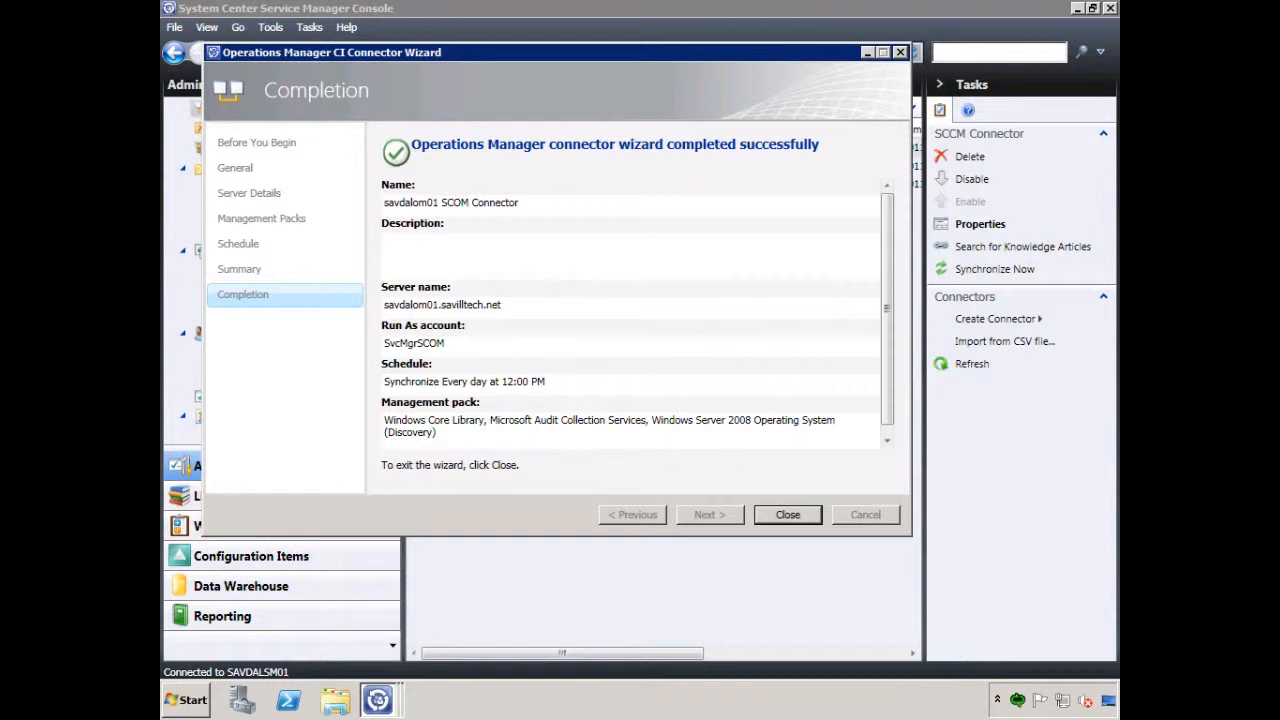
click(786, 514)
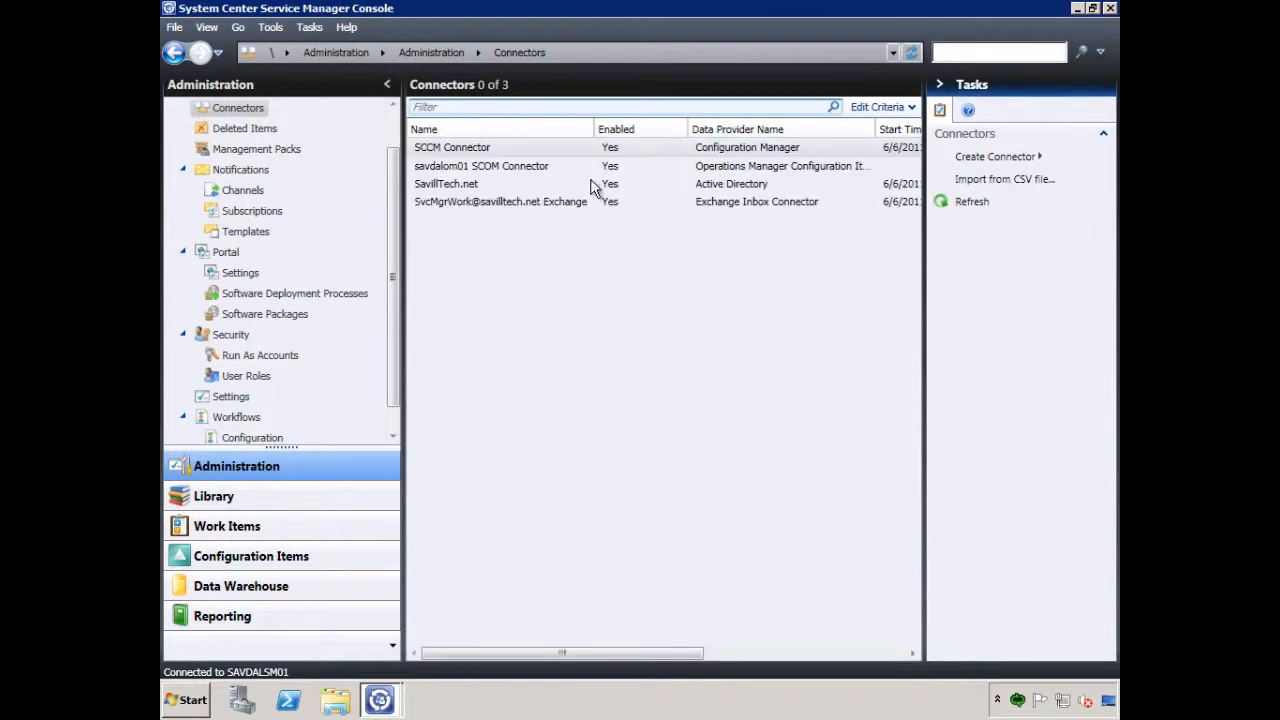
Request an immediate synchronization of the savdalom01 SCOM Connector and dismiss the notice
click(535, 168)
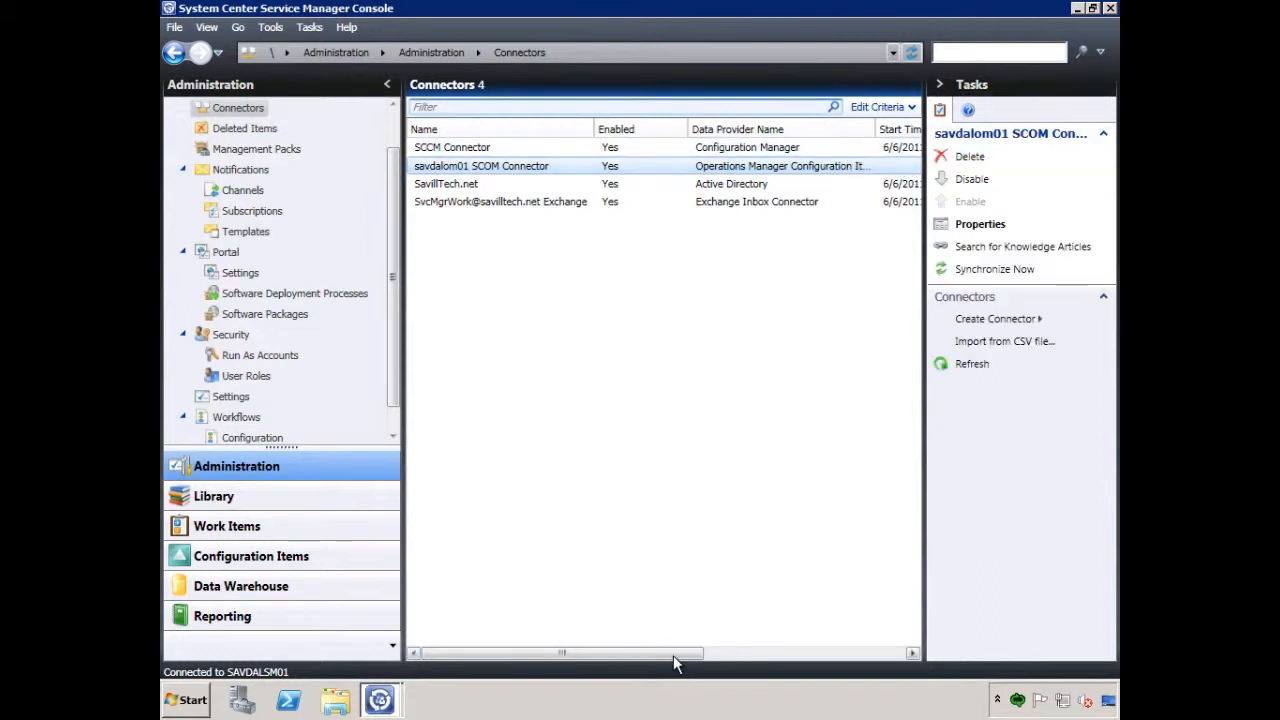
click(997, 271)
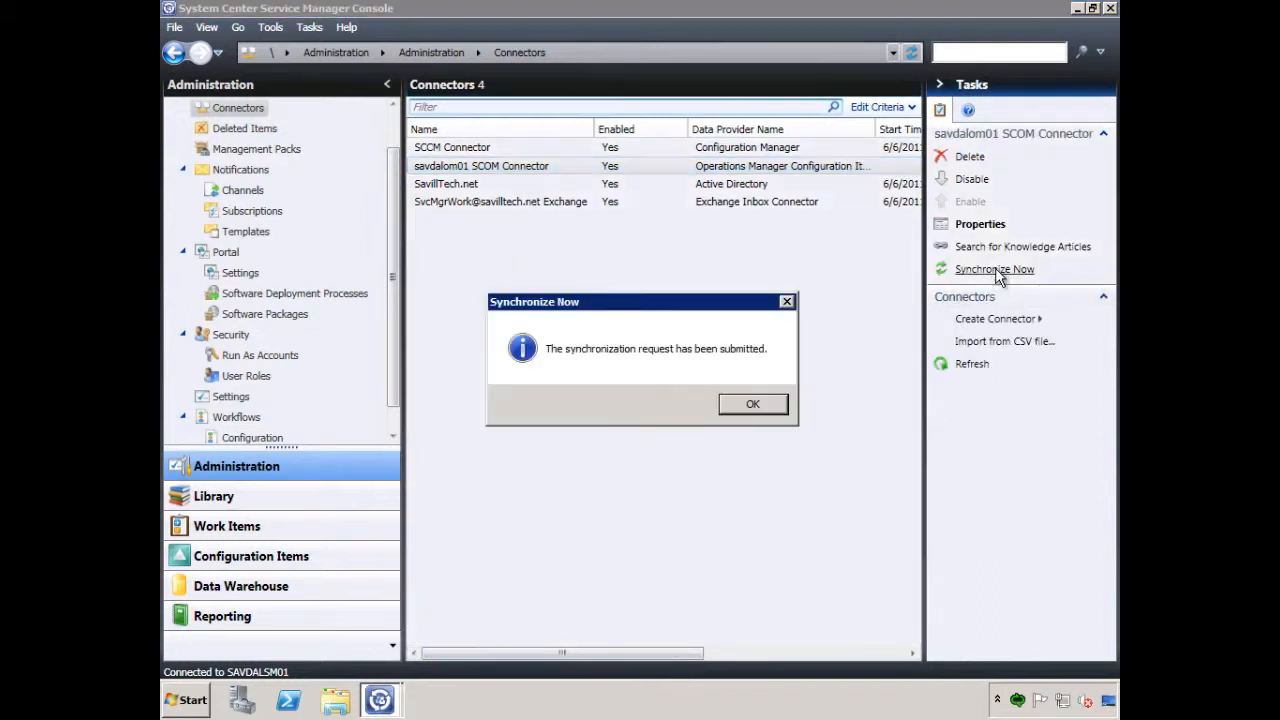
click(754, 405)
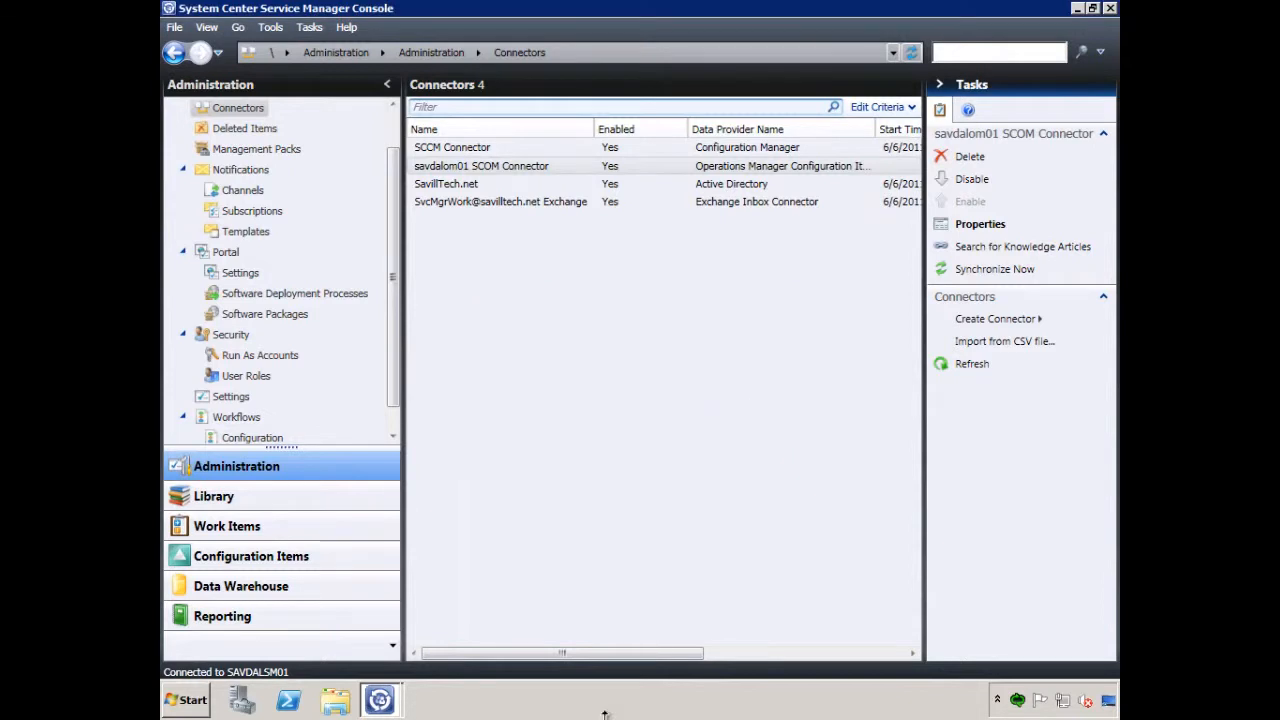
Refresh the connectors list repeatedly and examine the savdalom01 SCOM Connector's synchronization status and percentage
drag(620, 655, 831, 659)
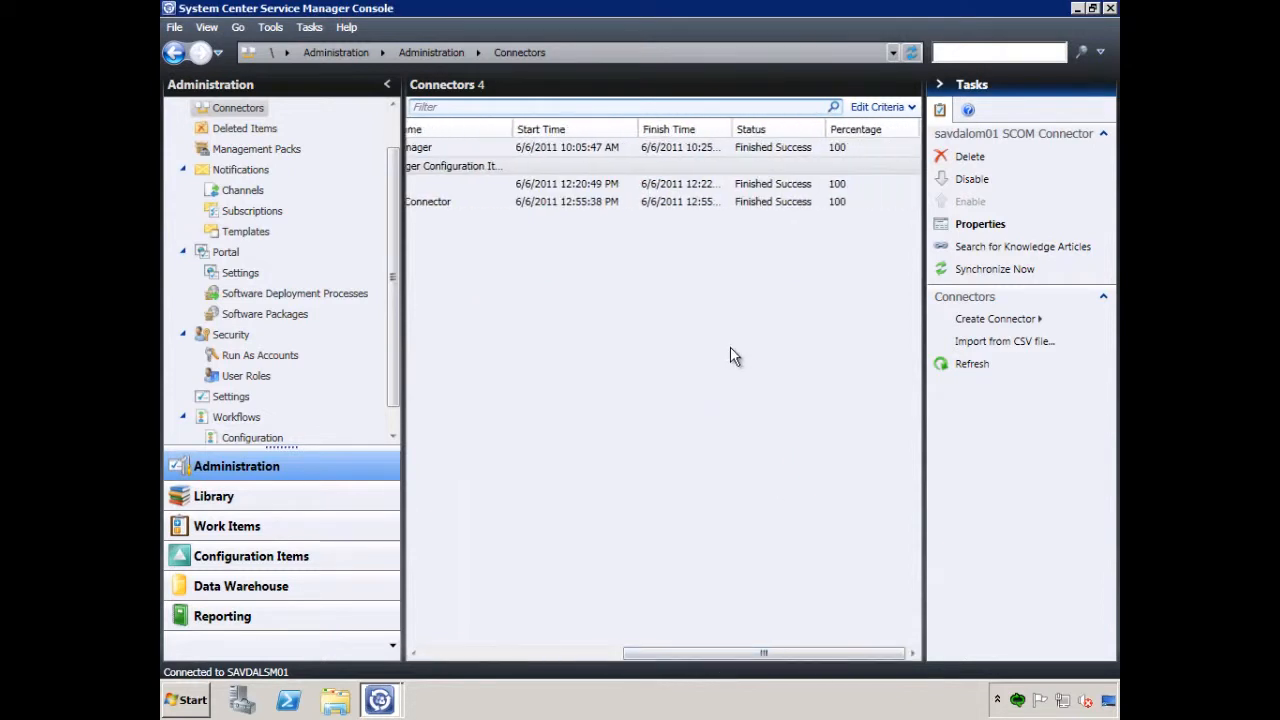
click(702, 311)
right_click(700, 304)
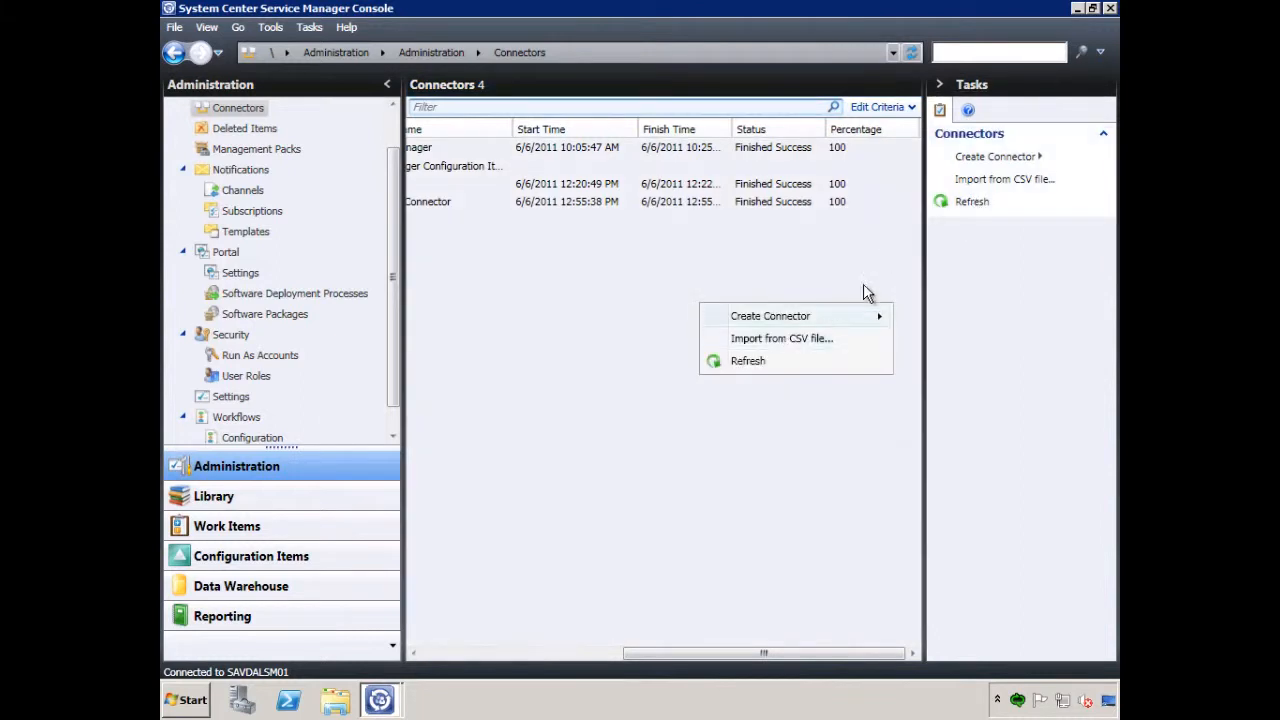
click(748, 361)
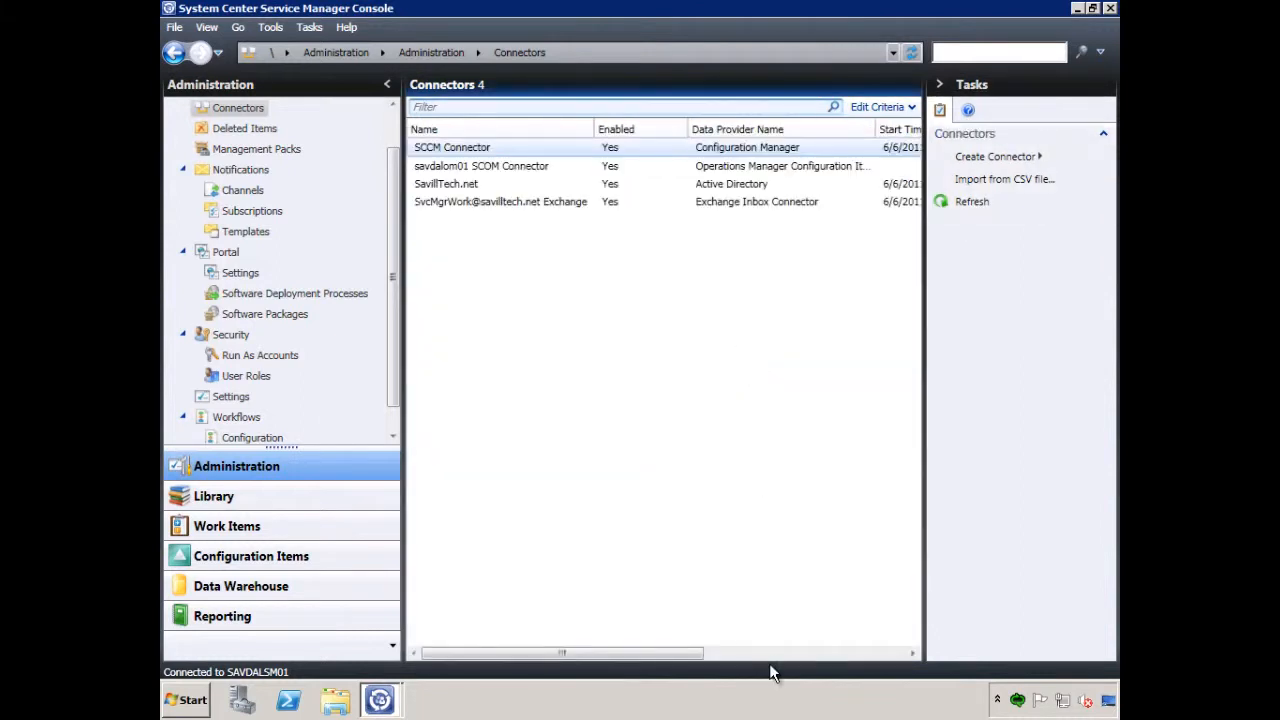
click(750, 653)
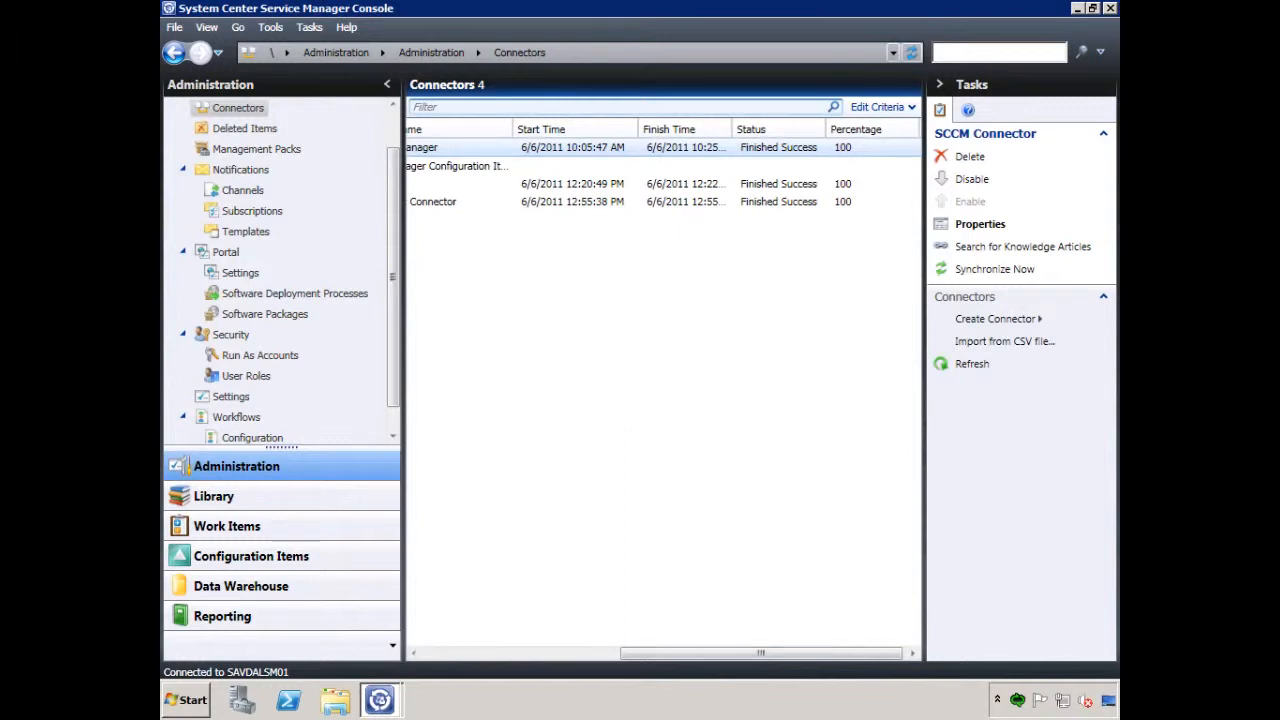
click(972, 364)
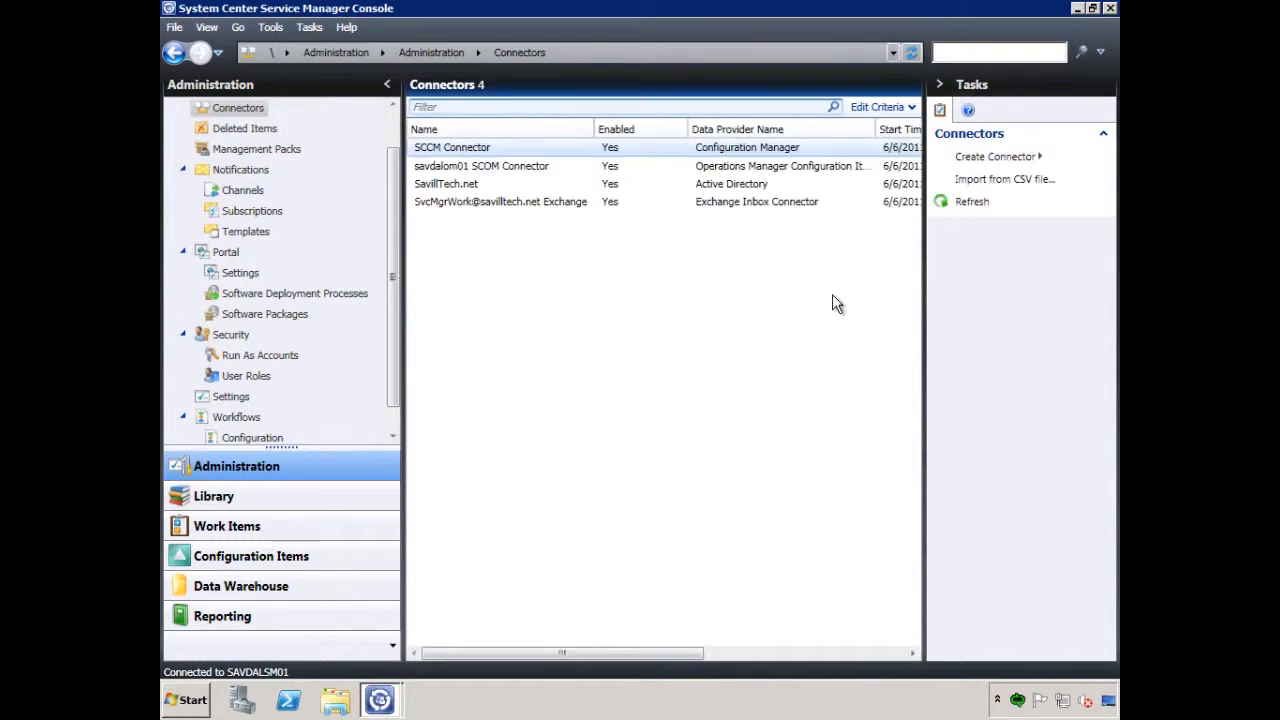
drag(679, 652, 878, 665)
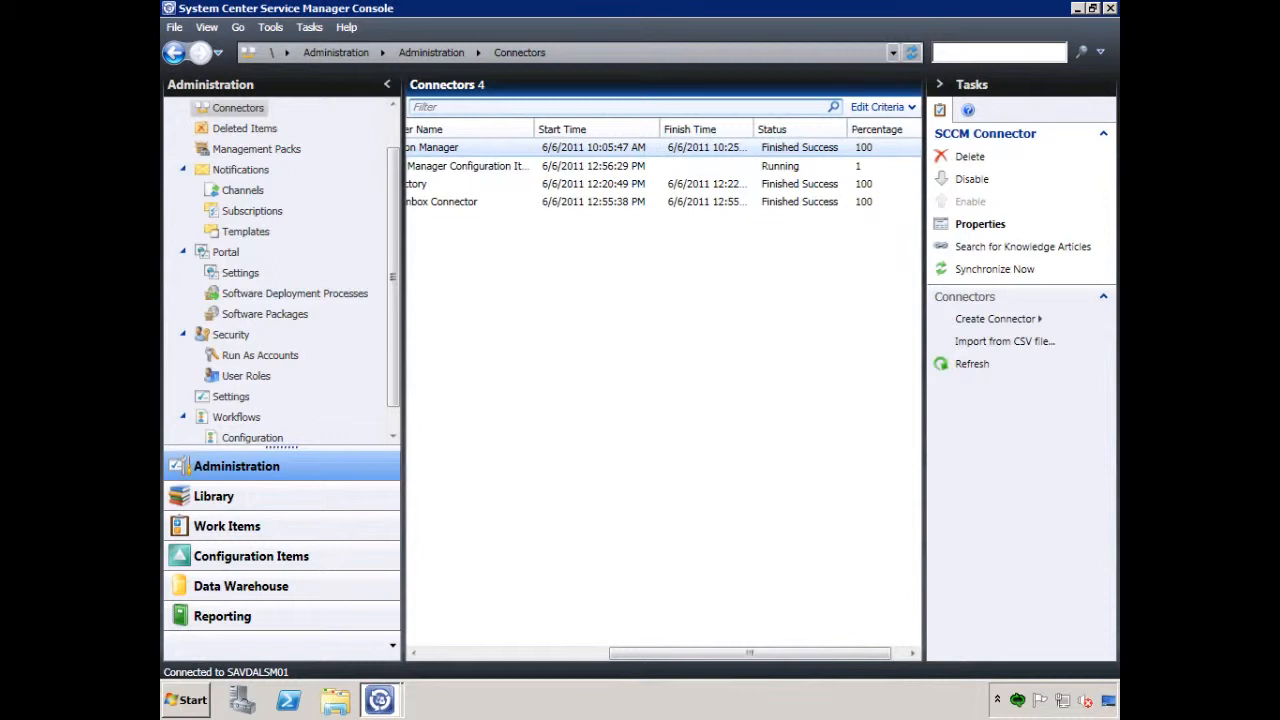
click(1000, 366)
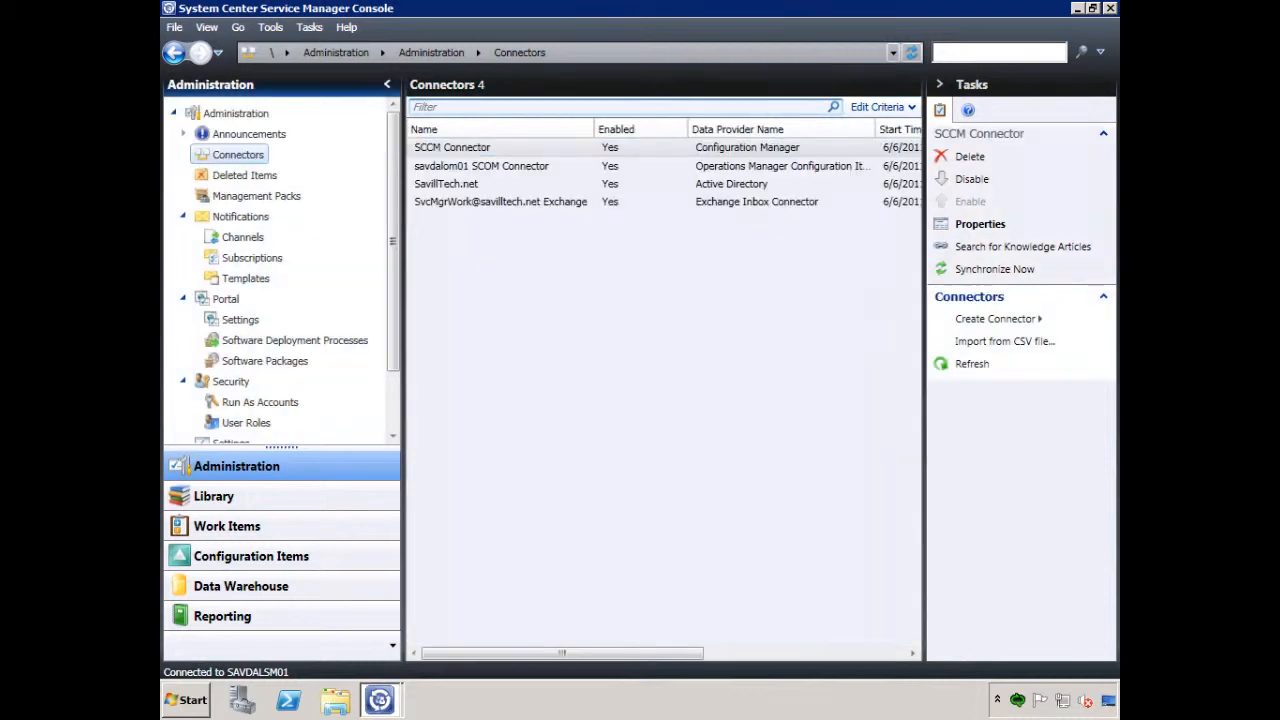
click(971, 366)
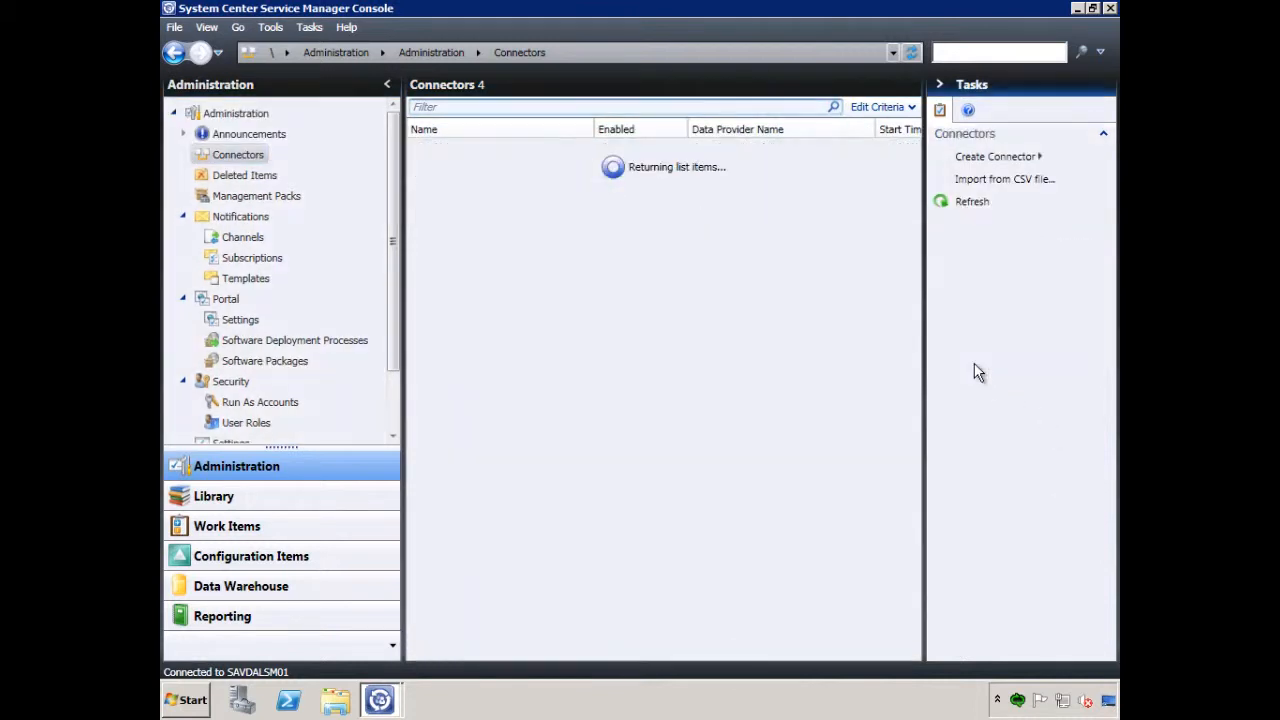
click(837, 654)
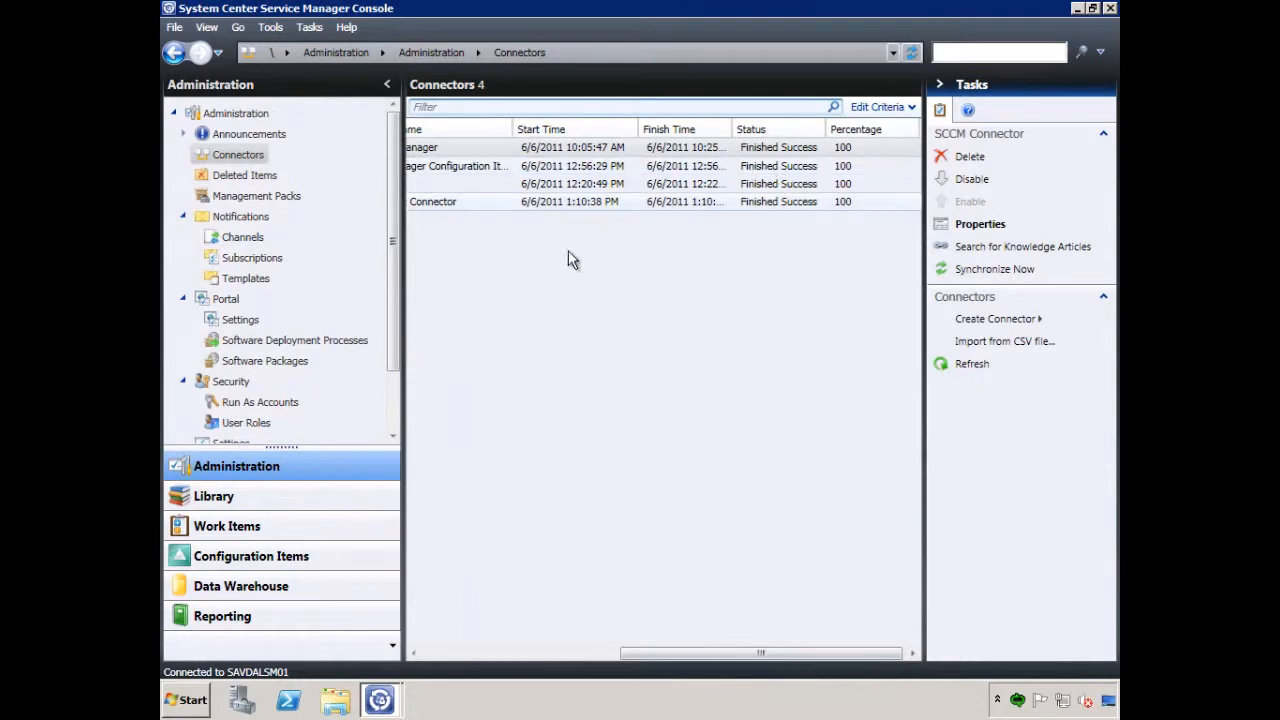
Start a management pack import and list the .mp files in the Operations Manager Management Packs folder
click(268, 200)
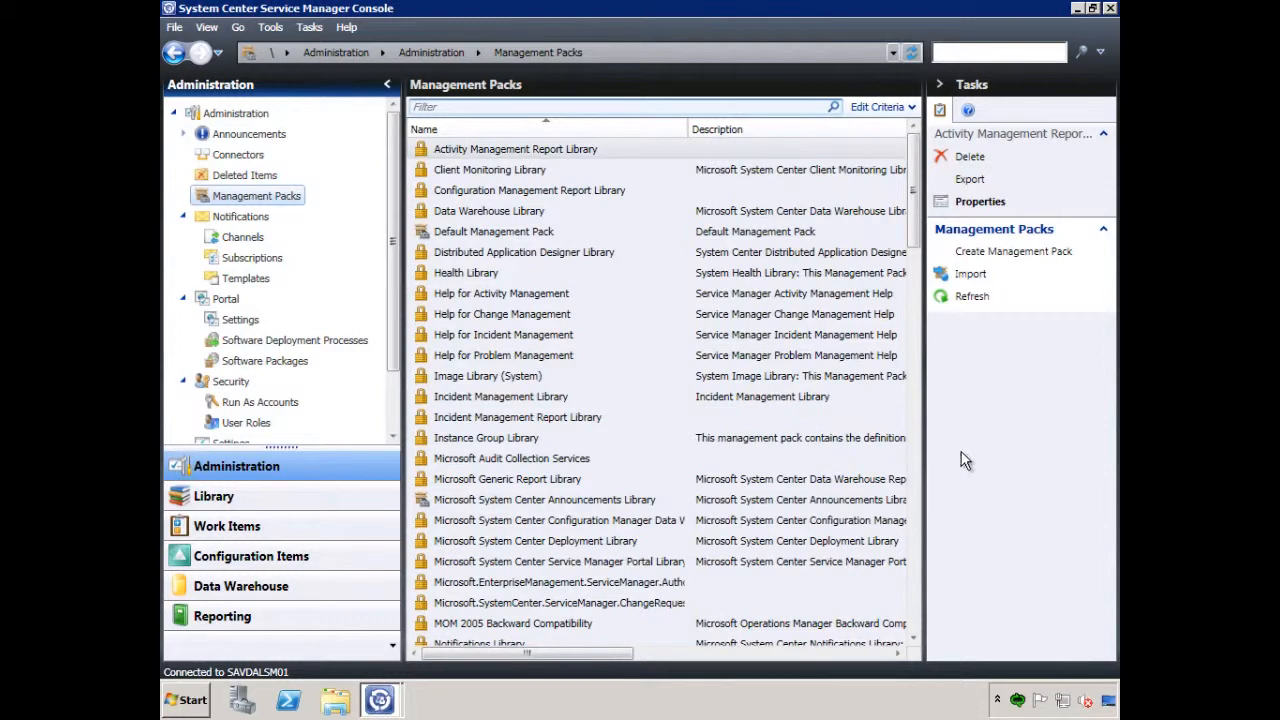
click(969, 276)
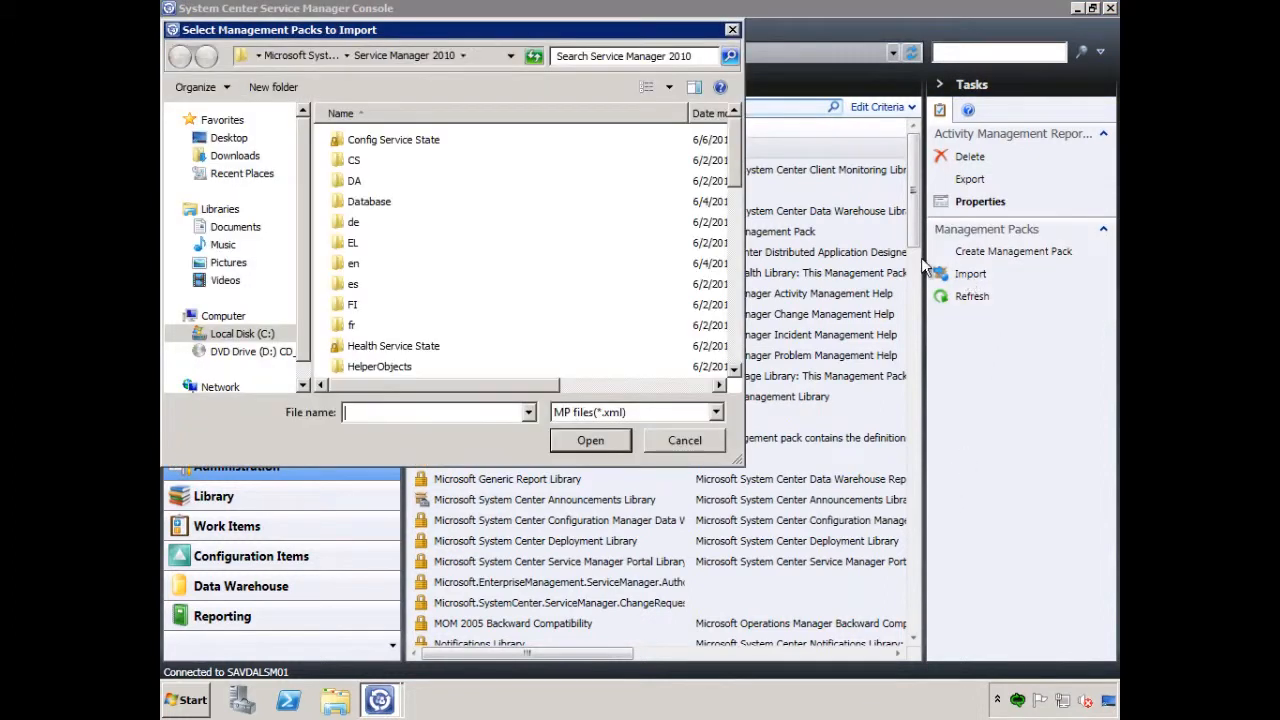
click(740, 334)
double_click(487, 259)
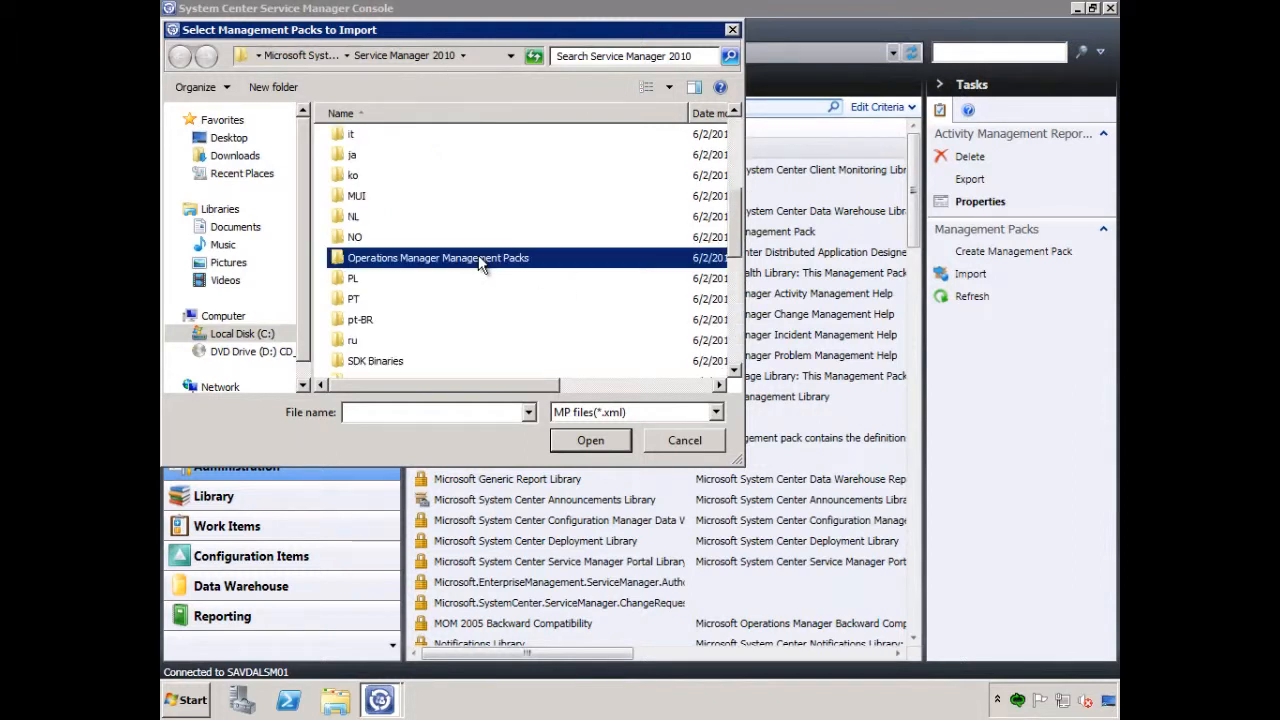
click(713, 413)
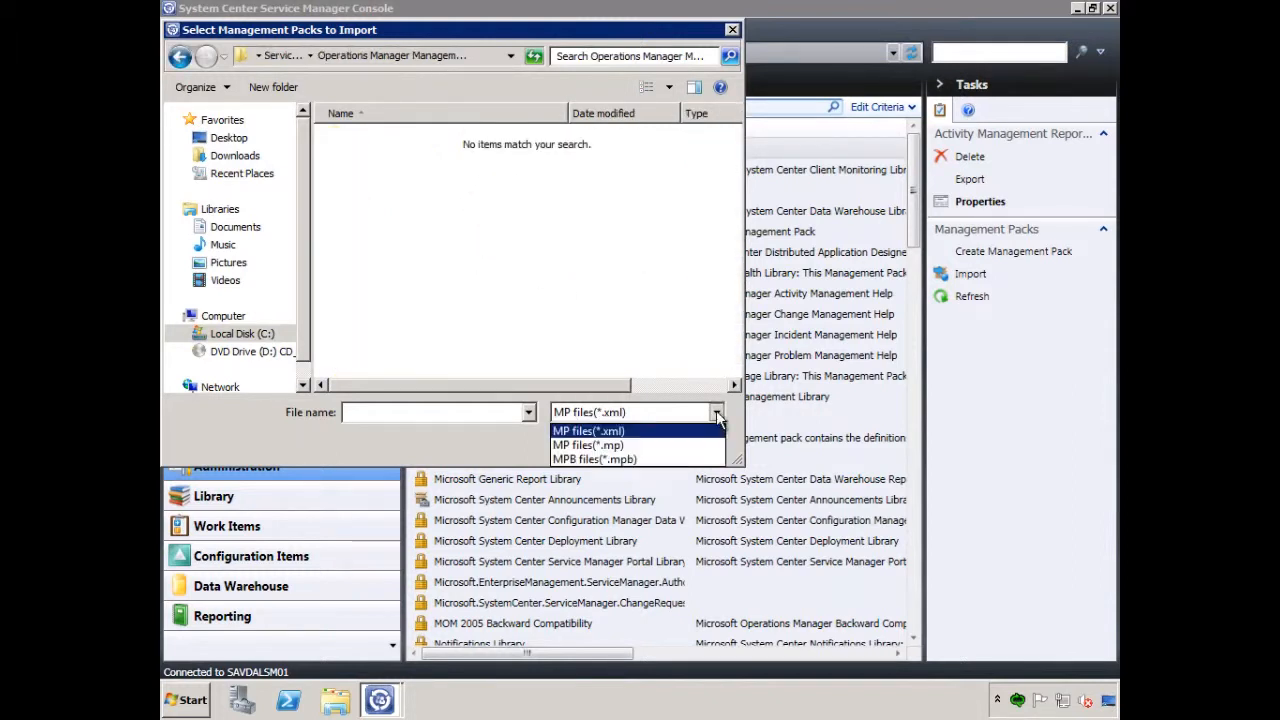
click(664, 444)
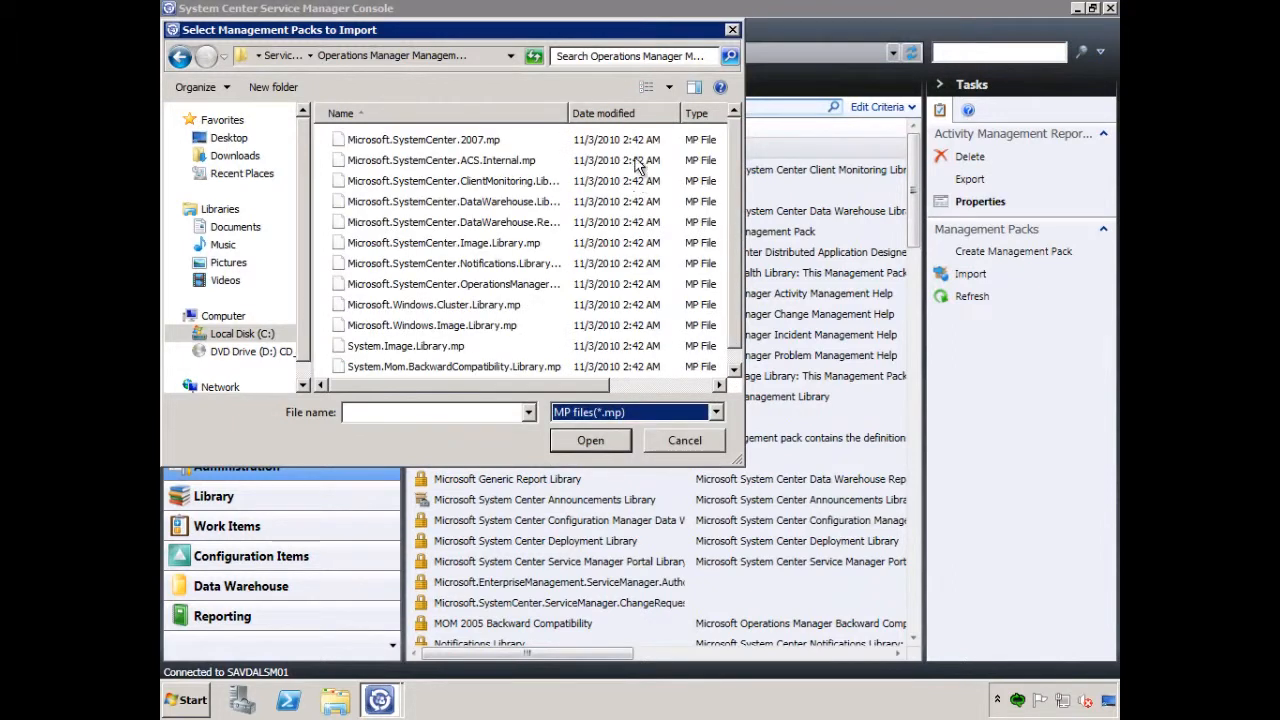
Select Microsoft.SystemCenter.Image.Library.mp and import it
click(472, 245)
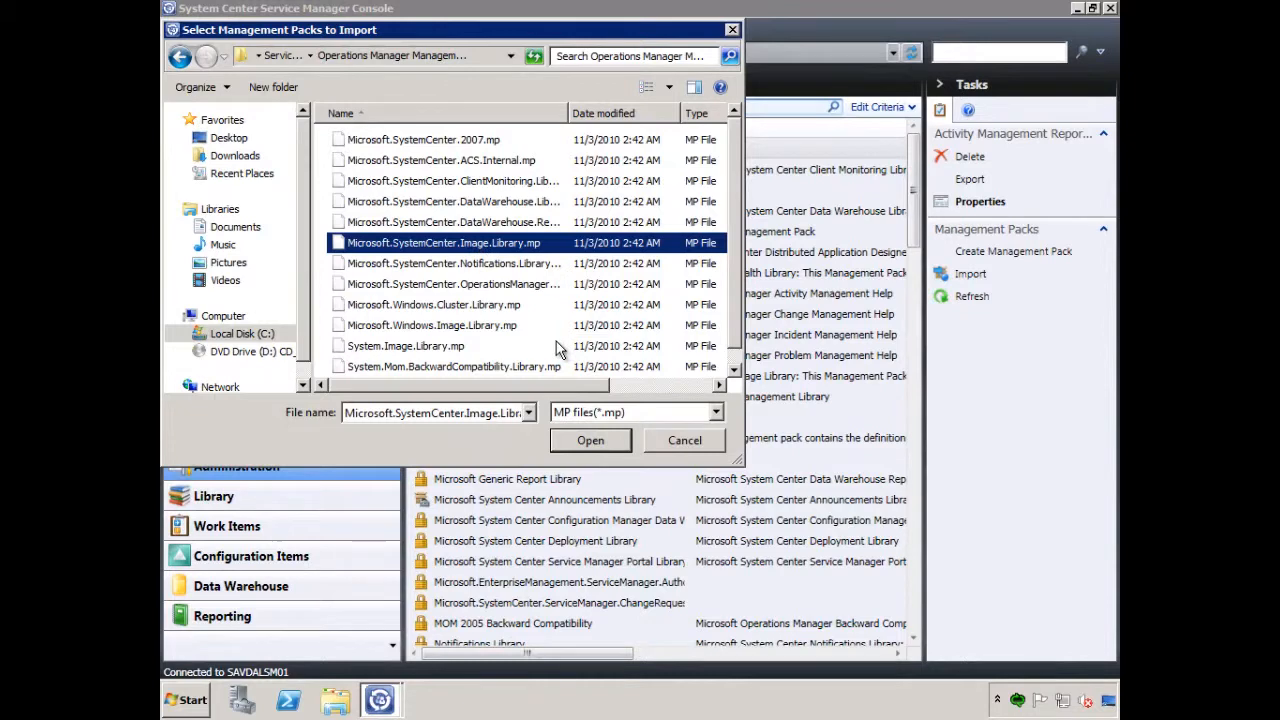
click(589, 442)
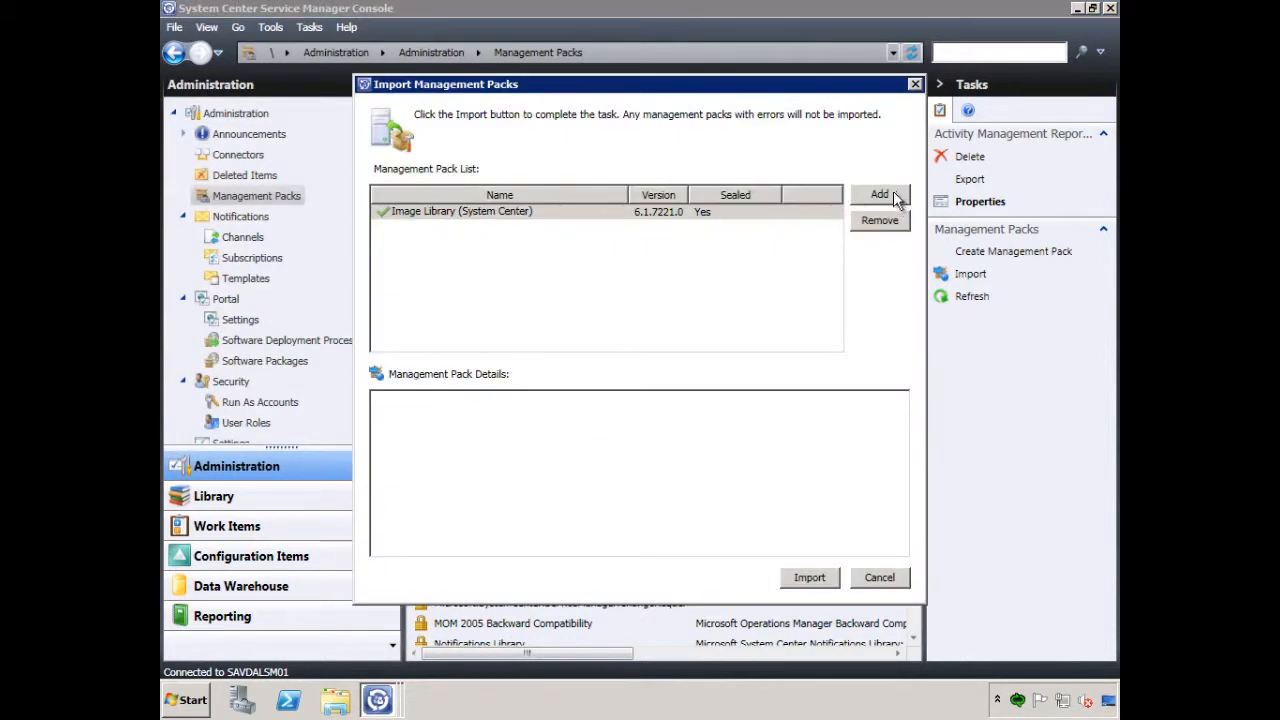
click(812, 577)
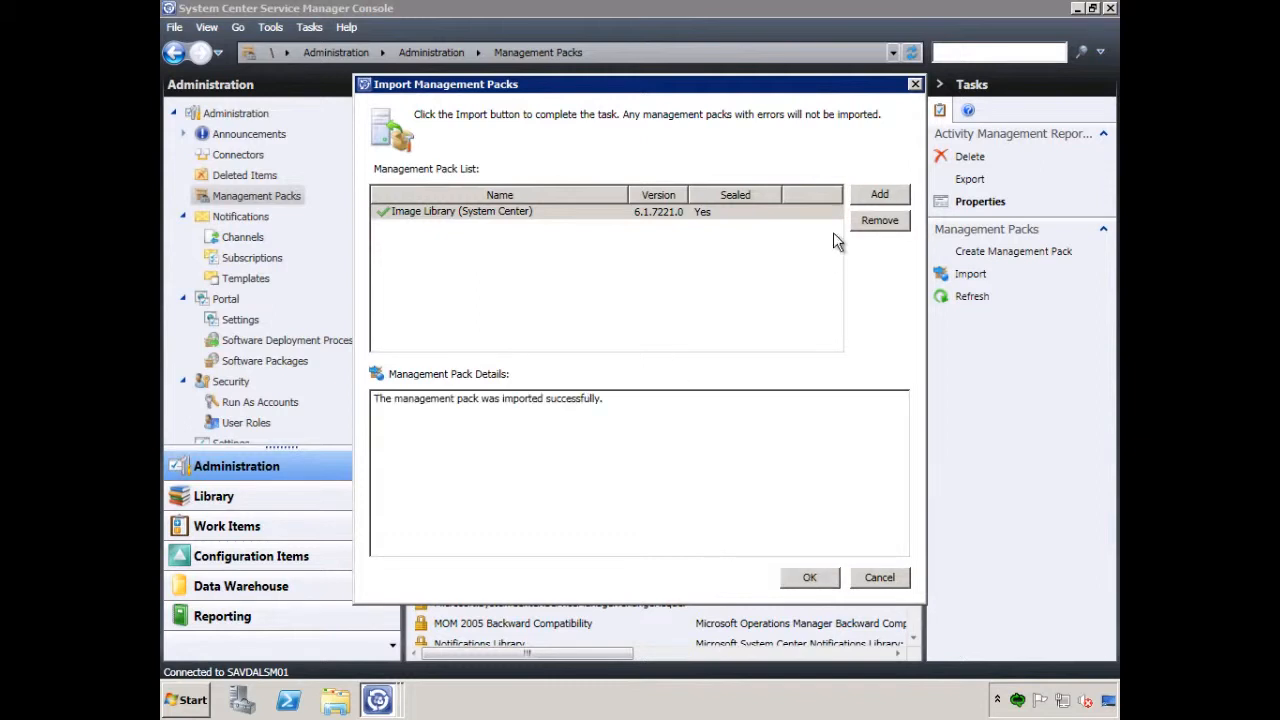
Add Microsoft.Windows.Image.Library.mp to the import list with the file filter set to MP files(*.mp), import it and finish the import
click(879, 194)
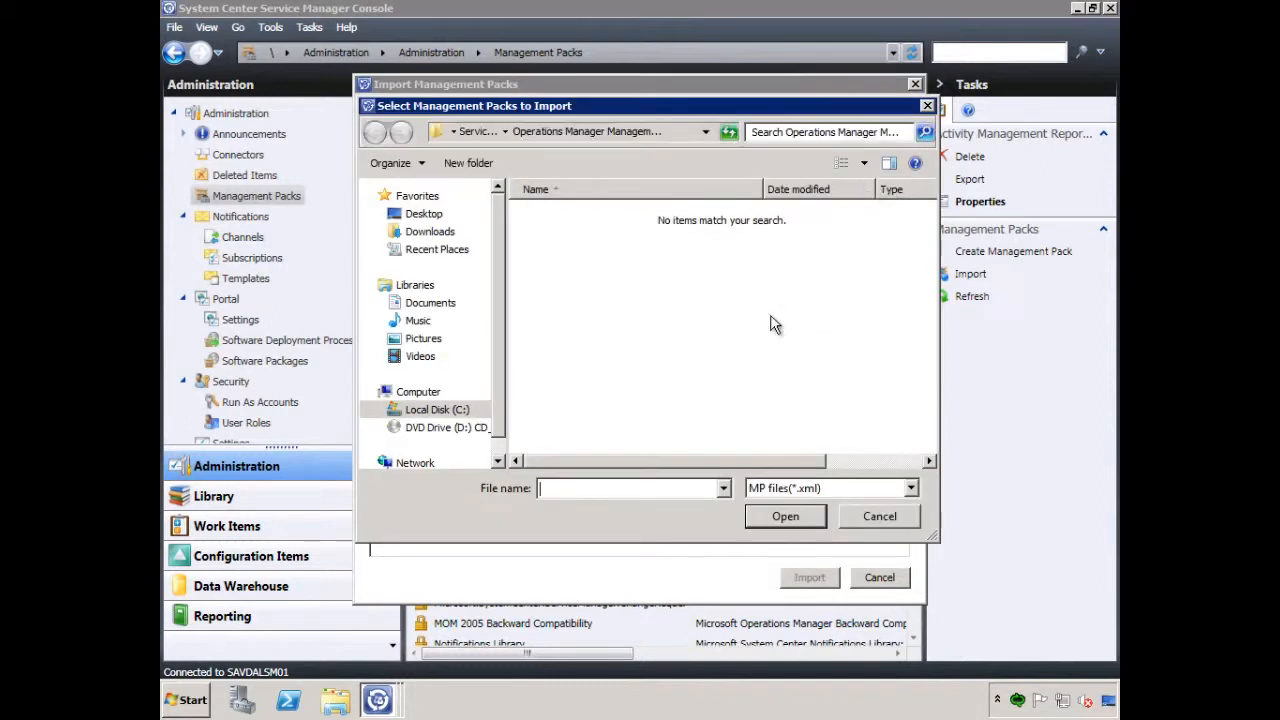
click(912, 488)
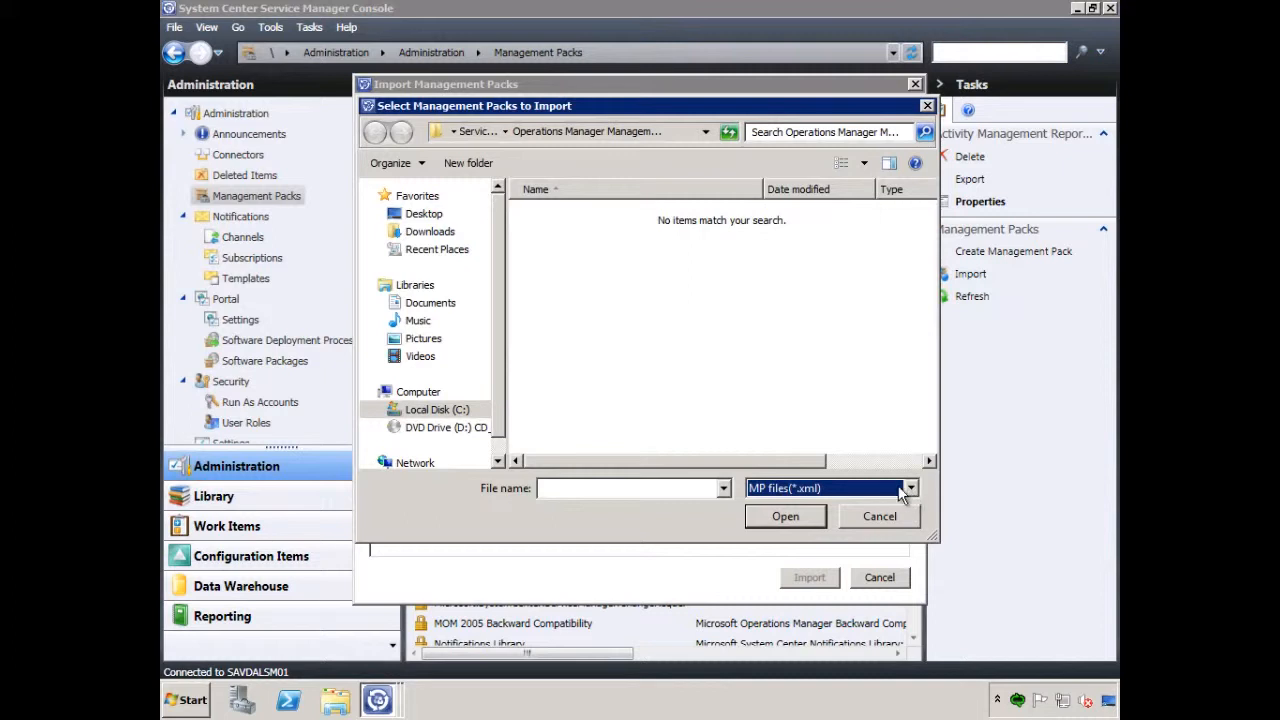
click(911, 489)
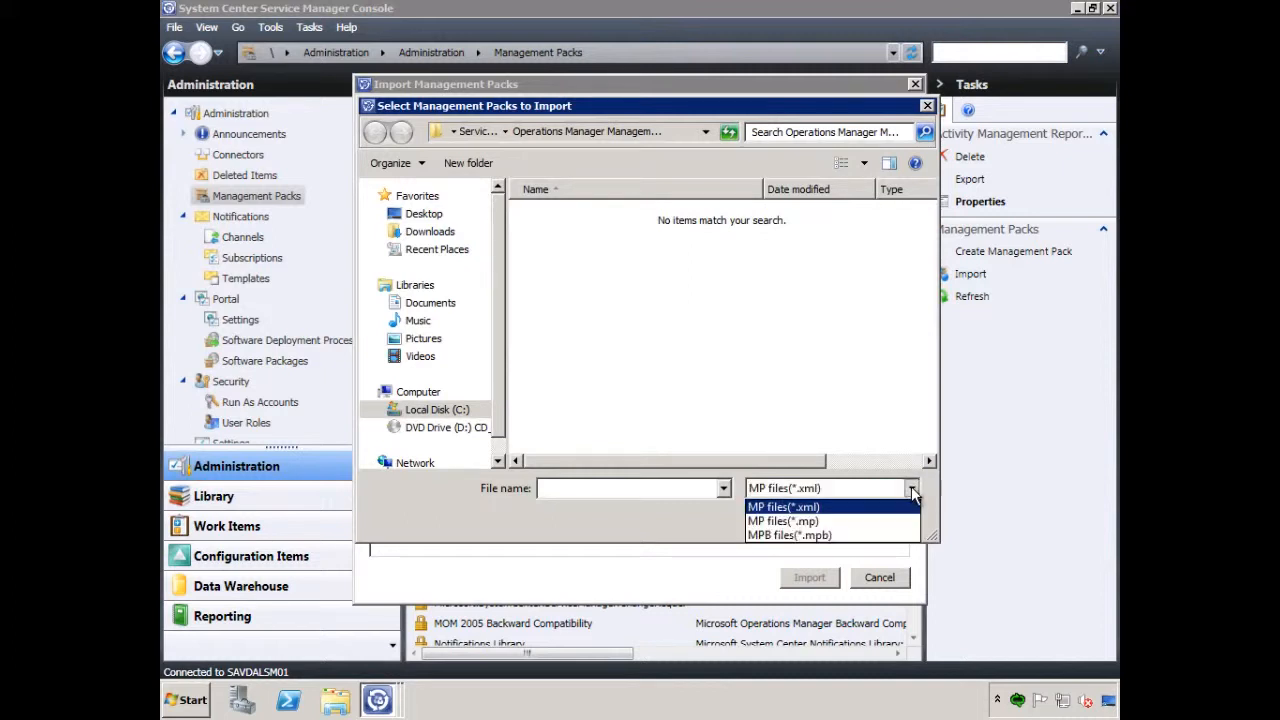
click(806, 520)
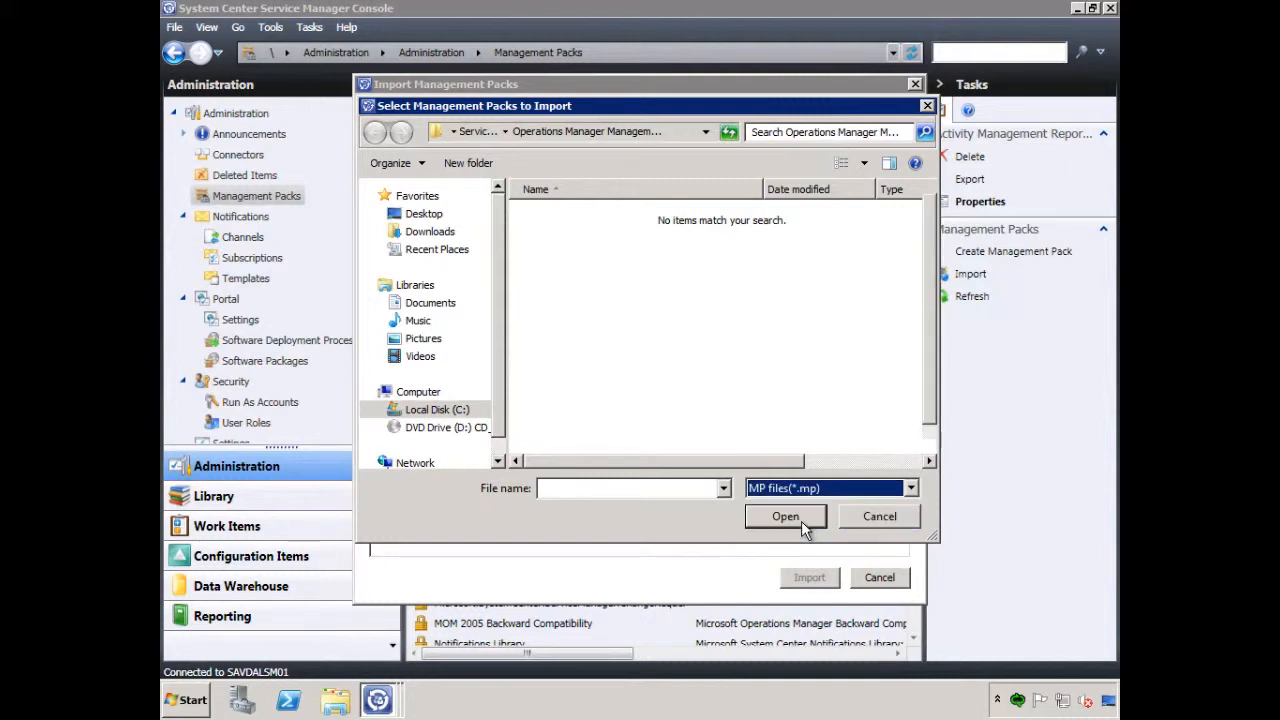
click(911, 488)
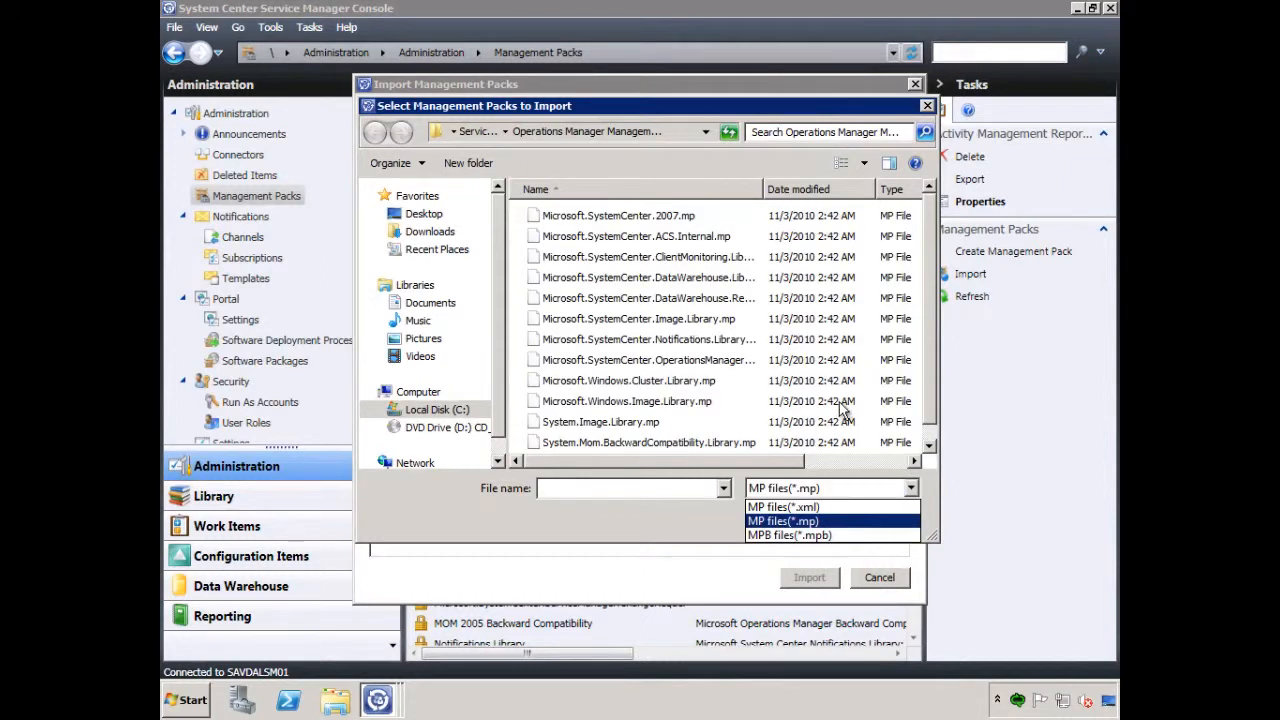
click(929, 443)
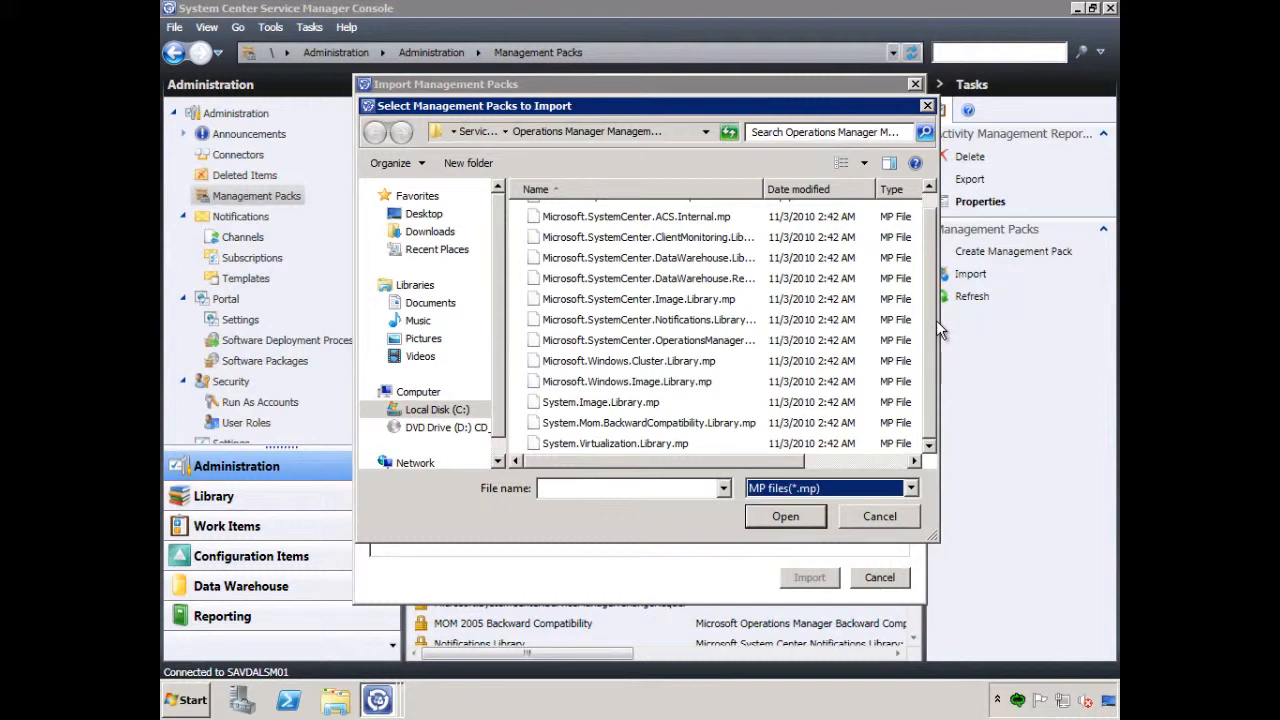
click(680, 382)
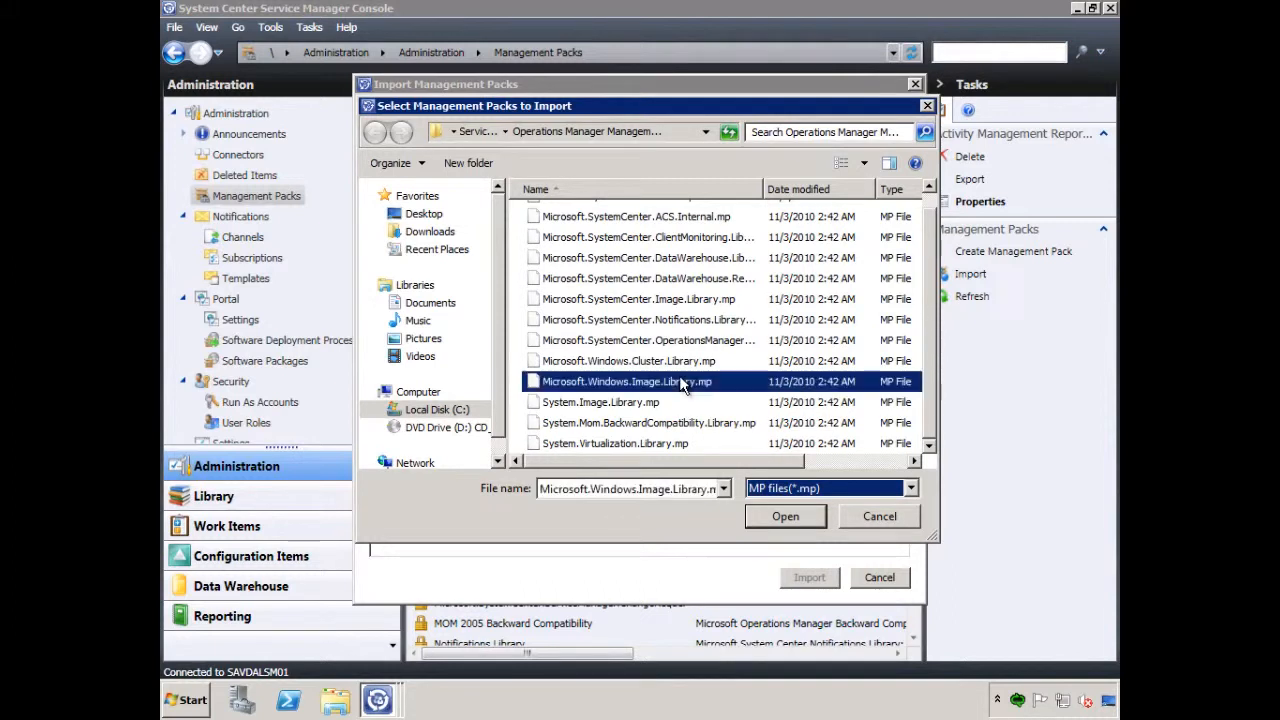
click(785, 512)
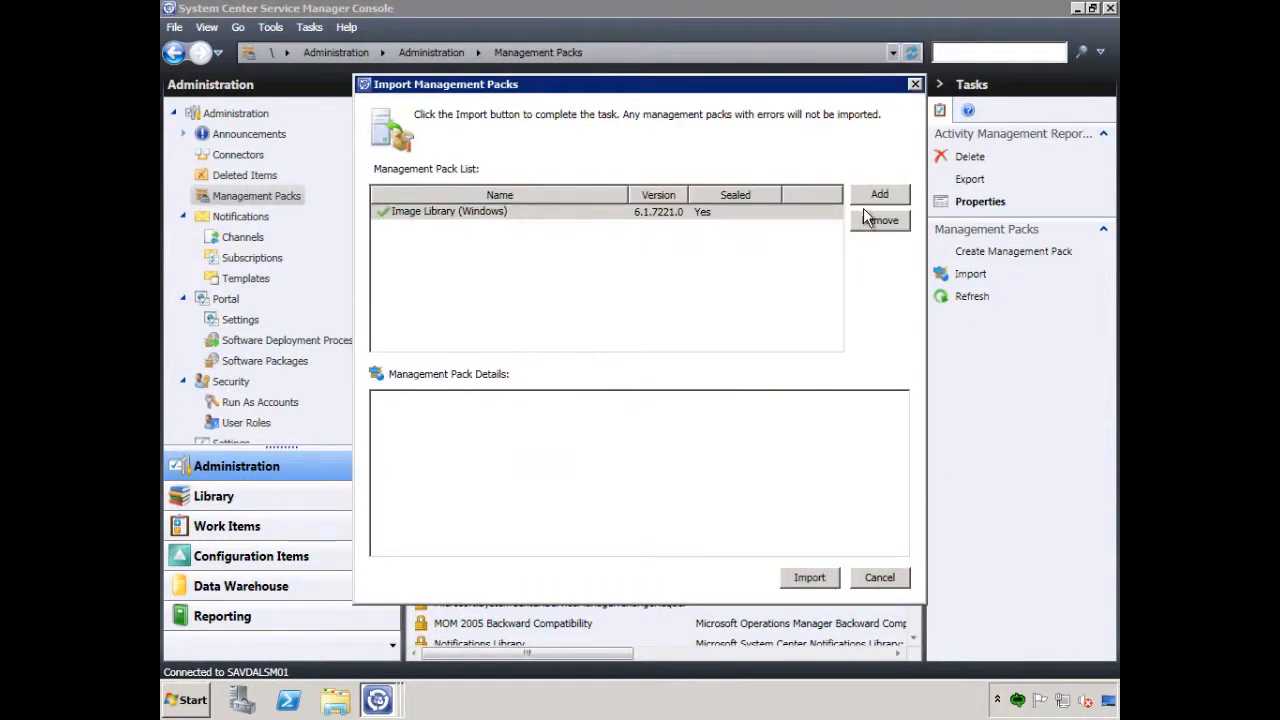
click(810, 586)
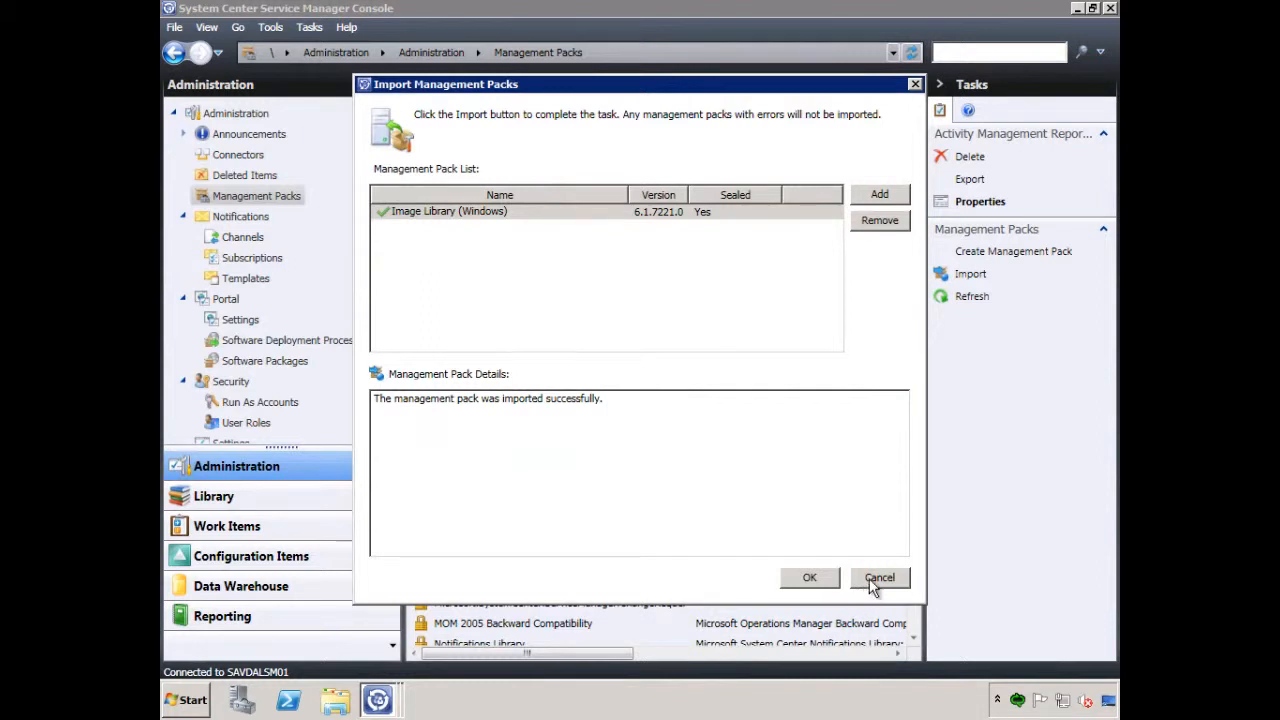
click(812, 580)
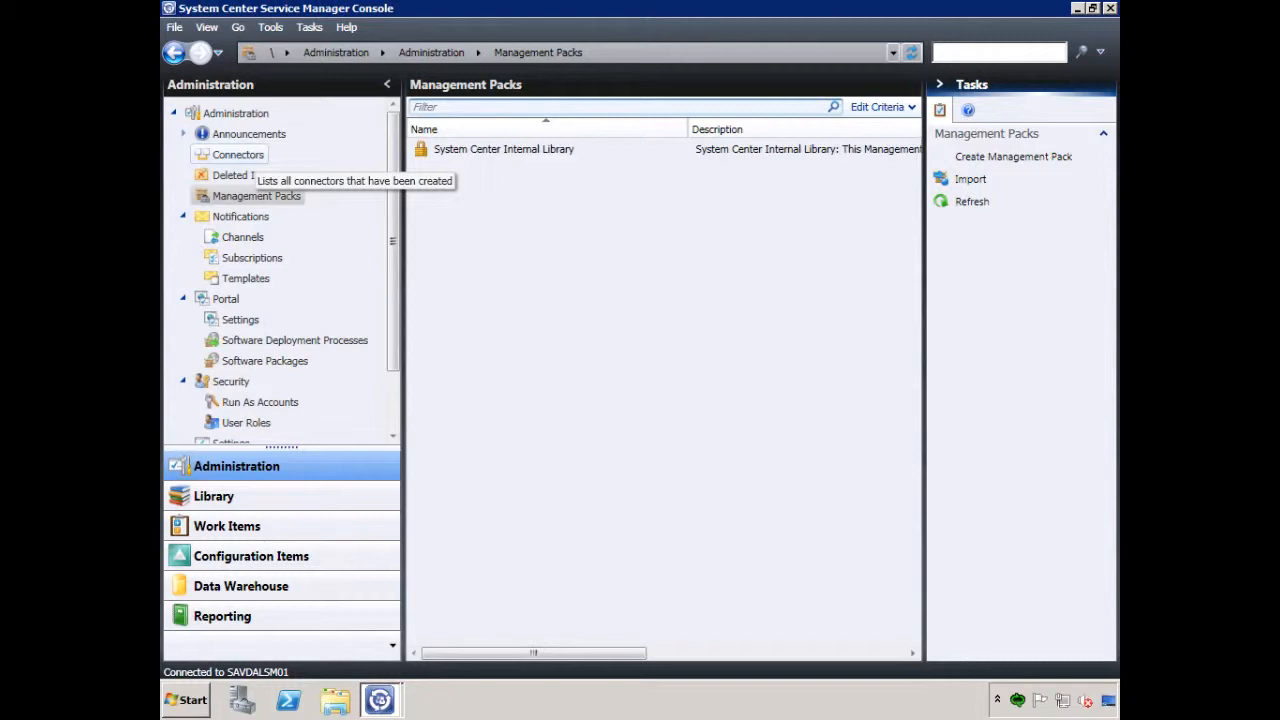
Return to the connectors list and synchronize the savdalom01 SCOM Connector again, dismissing the notice
click(238, 156)
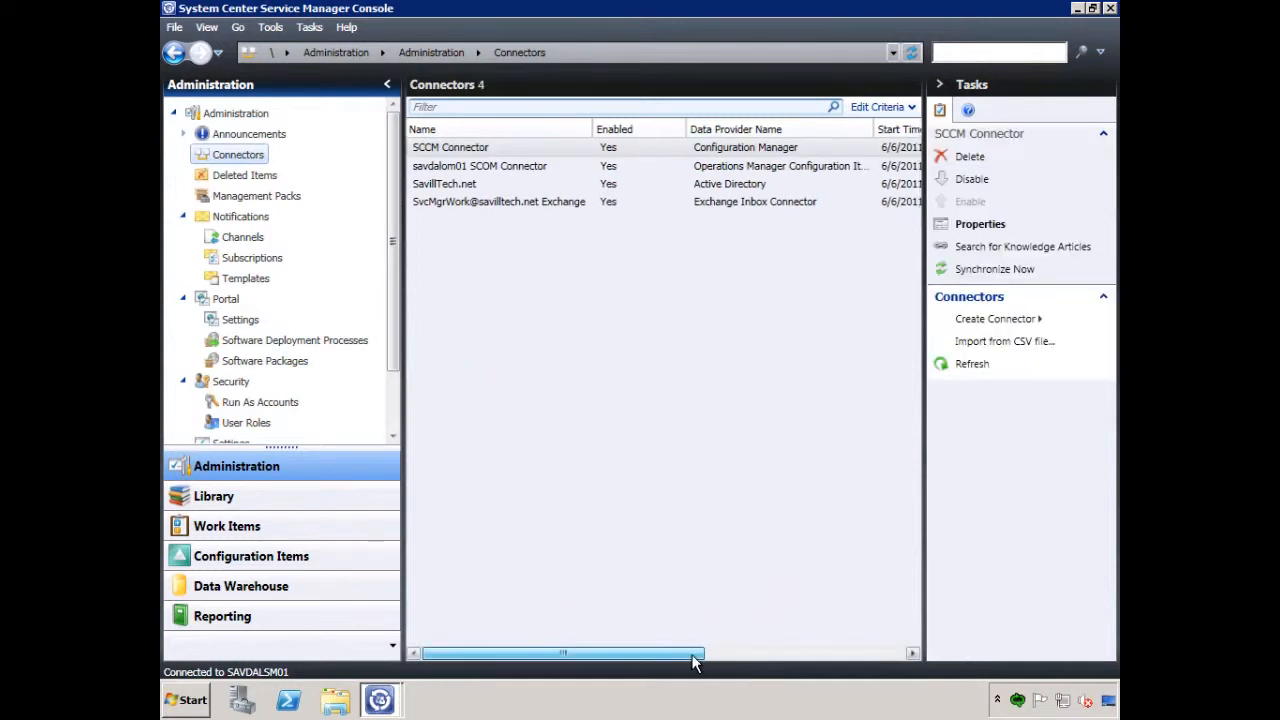
drag(695, 657, 703, 657)
click(535, 165)
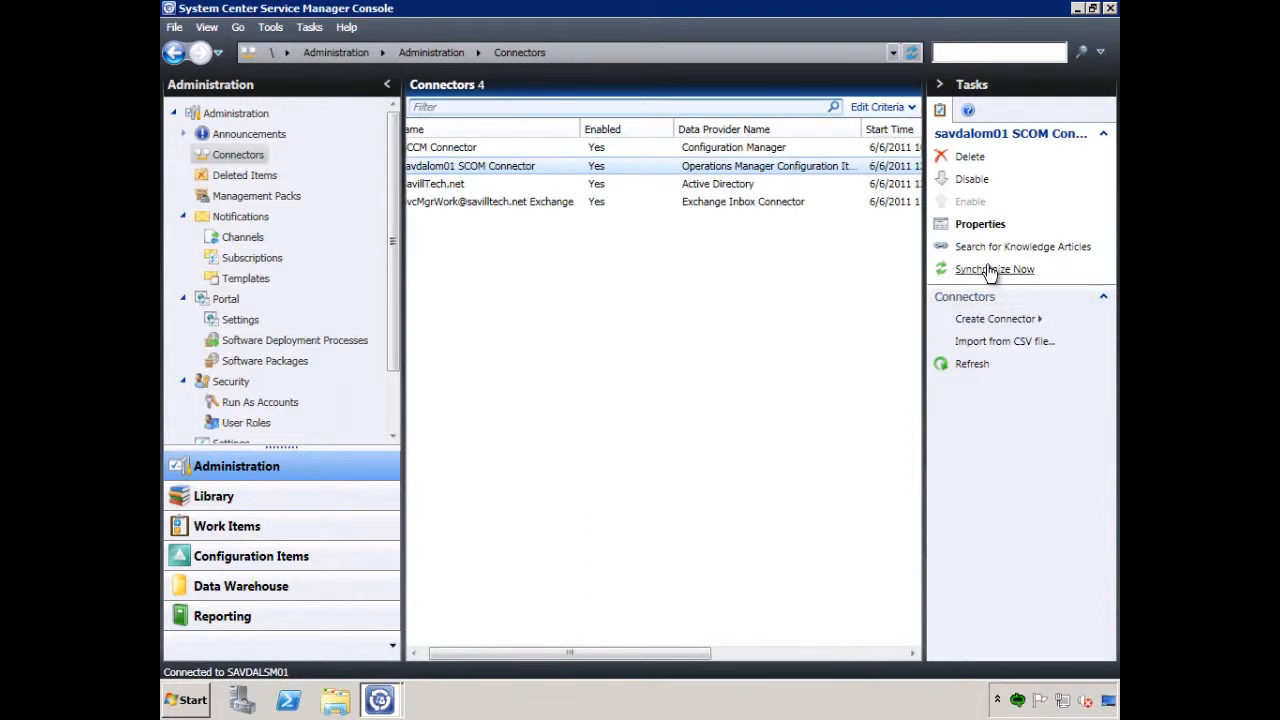
click(990, 272)
click(748, 401)
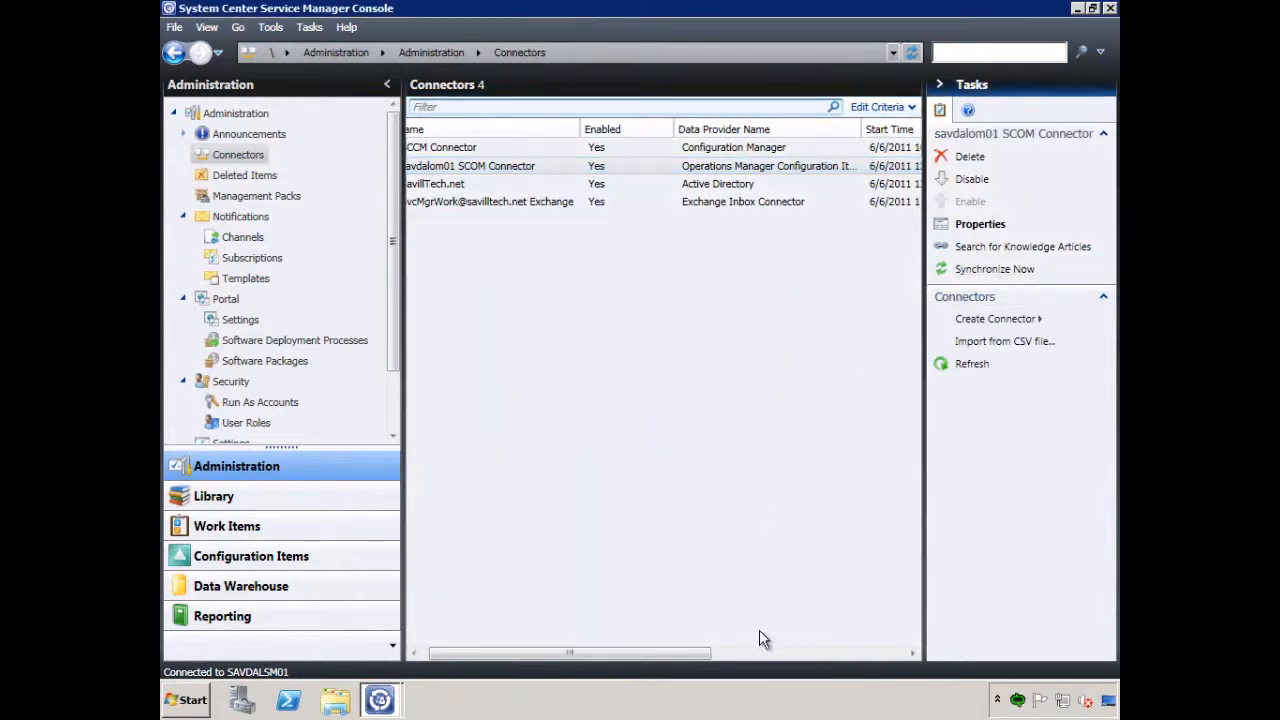
Examine the synchronization times, status and percentage of the listed connectors
click(796, 655)
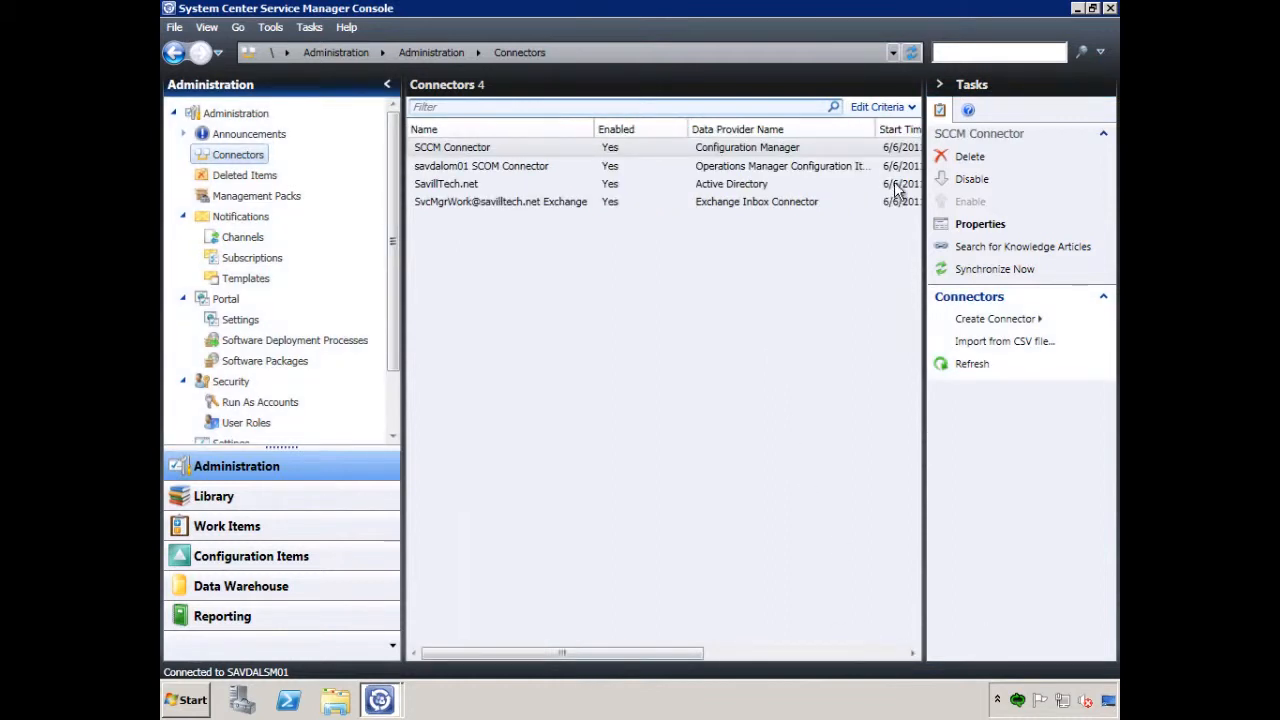
click(872, 662)
drag(720, 663, 475, 653)
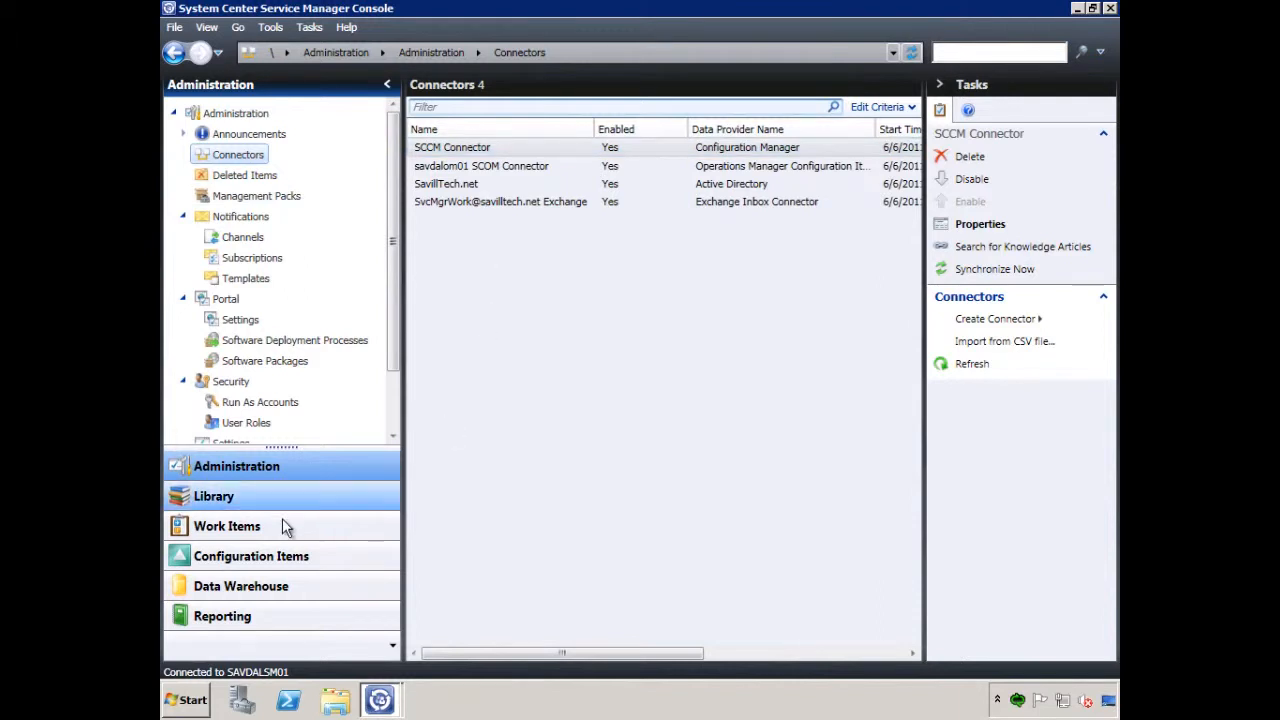
Open the record of computer SAVDALBFS01 from the All Windows Computers configuration items
click(265, 560)
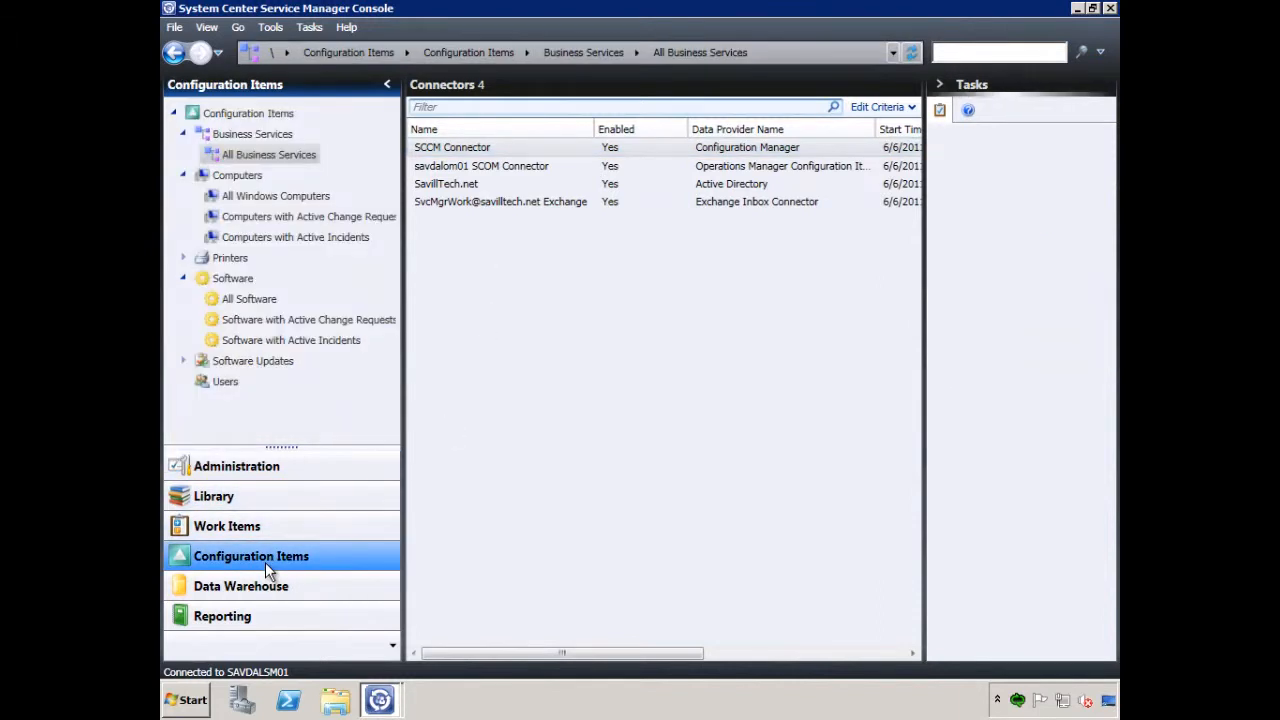
click(242, 201)
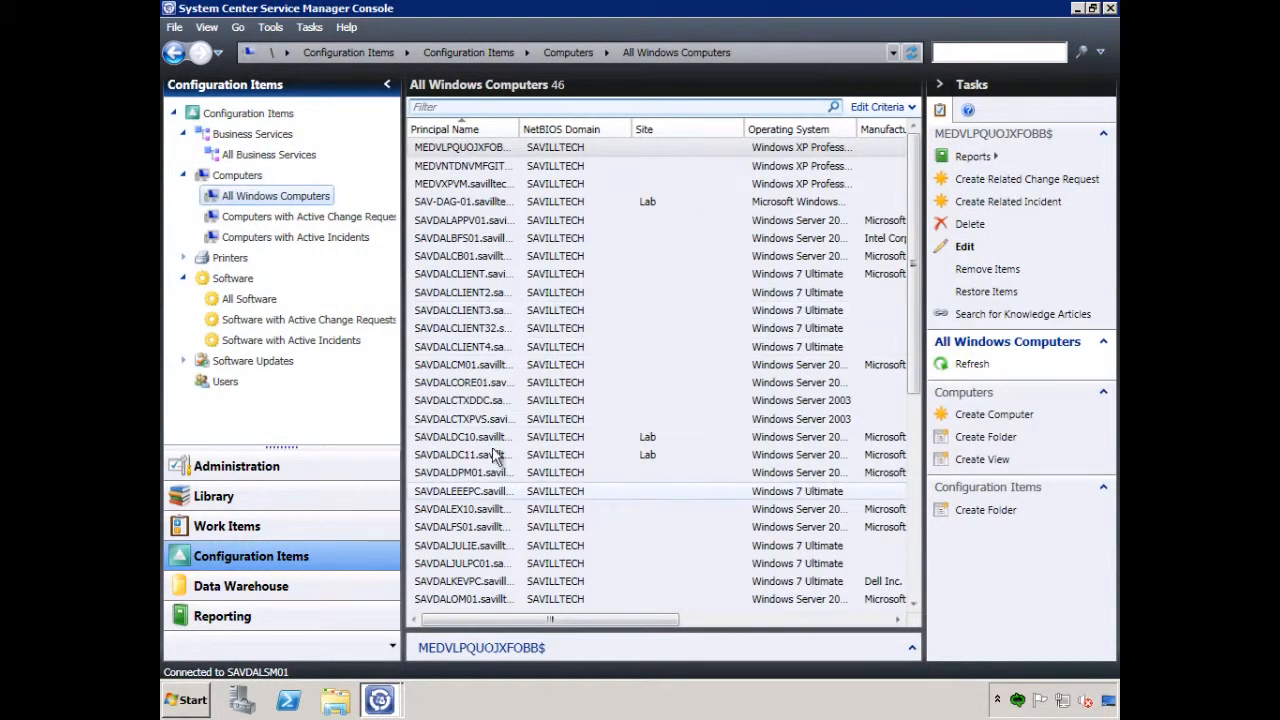
click(497, 244)
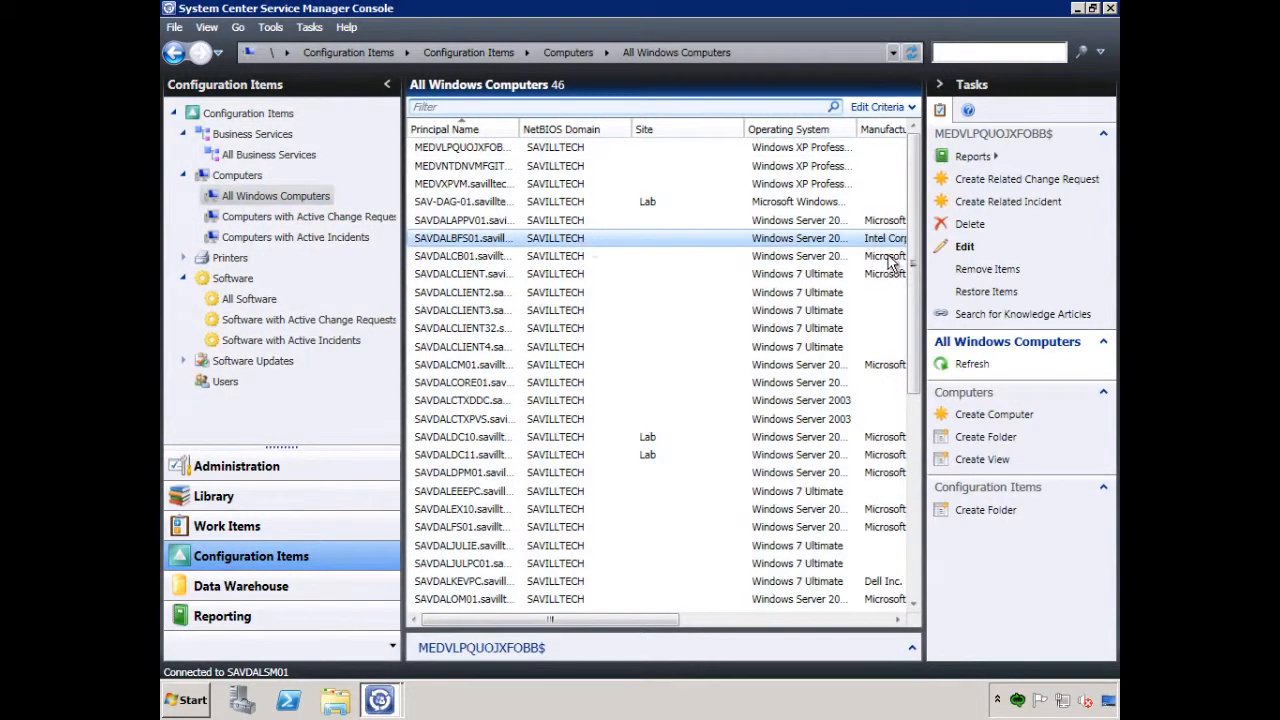
click(965, 249)
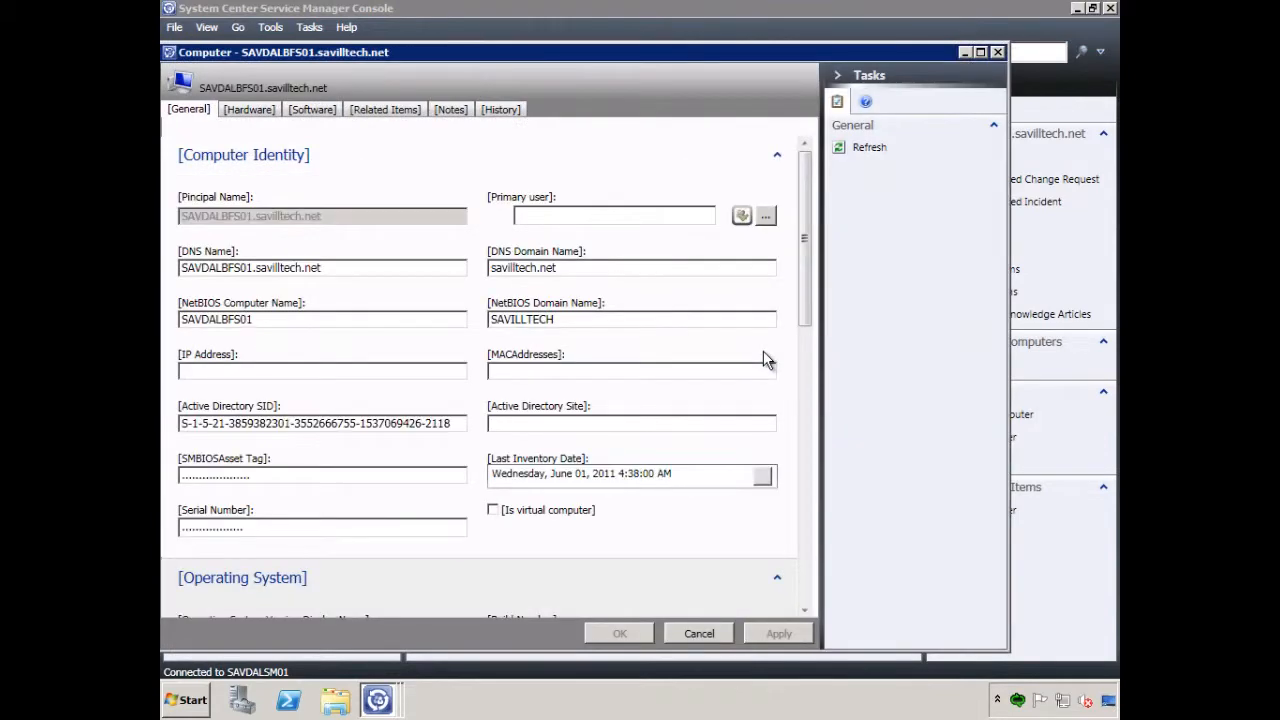
Examine the general, hardware, software and related items details of computer SAVDALBFS01
drag(807, 212, 806, 507)
drag(810, 462, 812, 200)
click(255, 116)
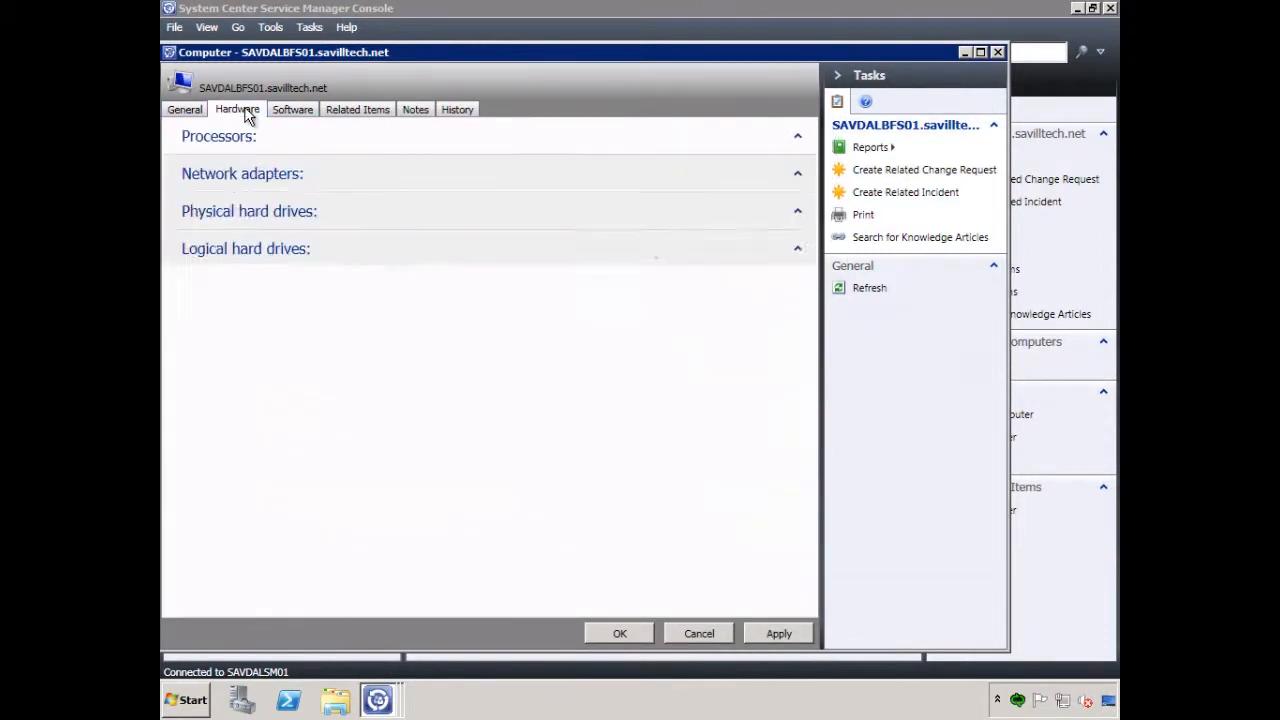
mouse_move(815, 268)
mouse_down()
mouse_move(823, 514)
mouse_move(813, 245)
mouse_up()
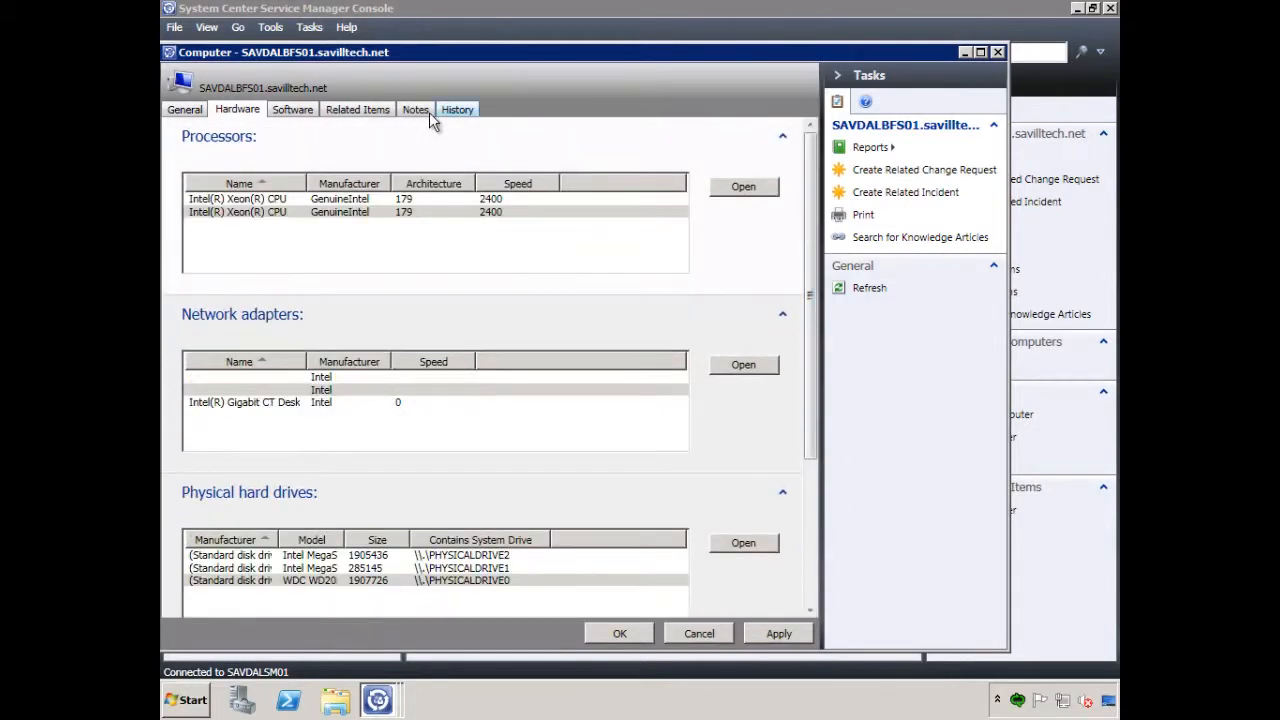
click(303, 112)
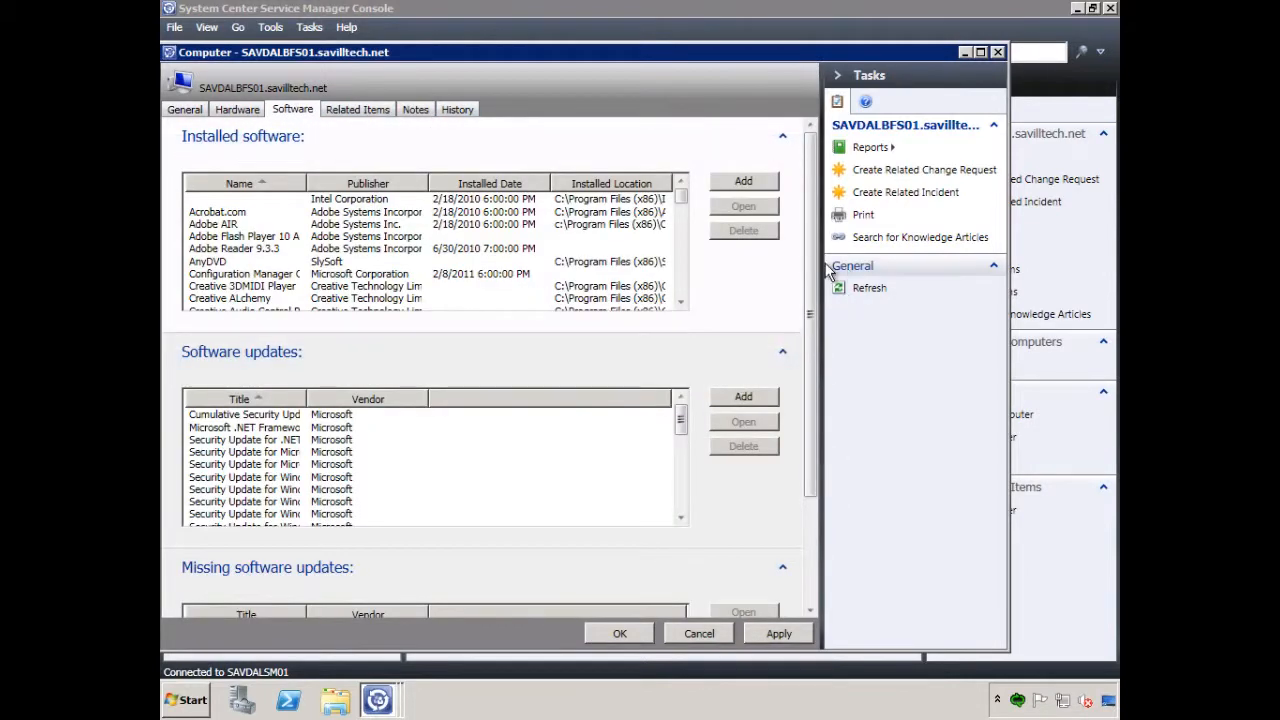
drag(813, 358, 814, 466)
drag(815, 410, 814, 298)
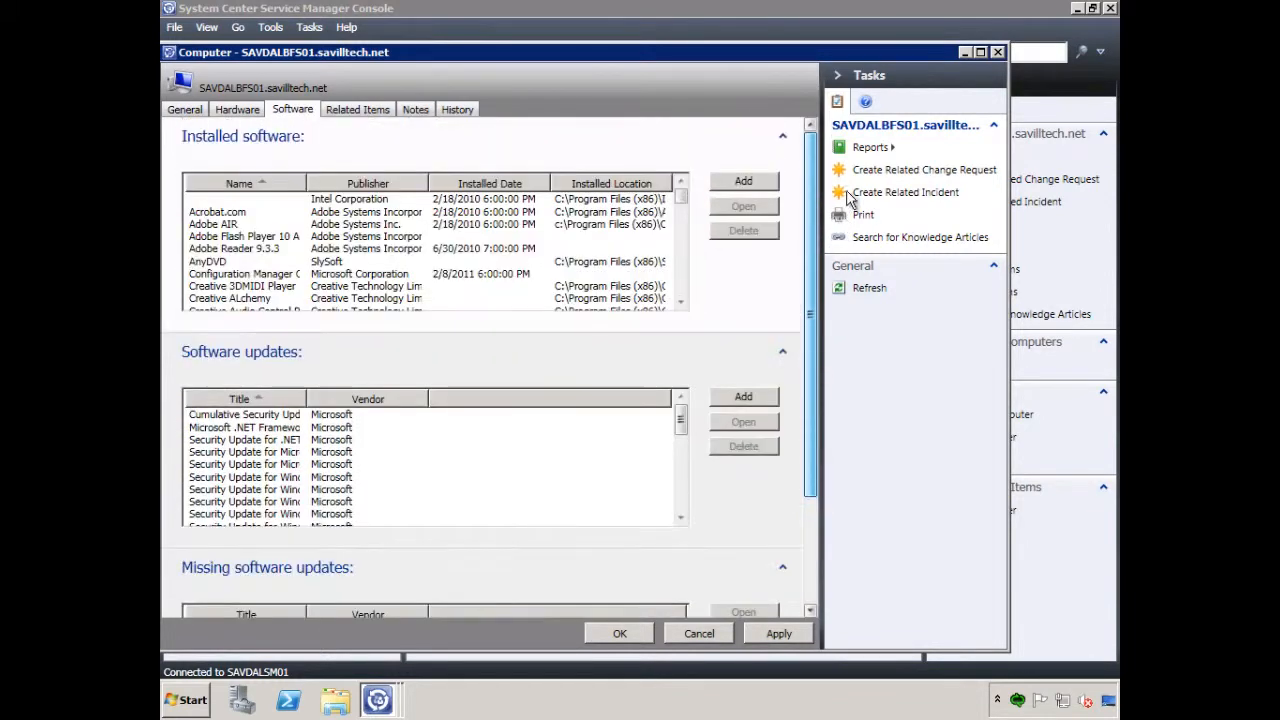
click(355, 112)
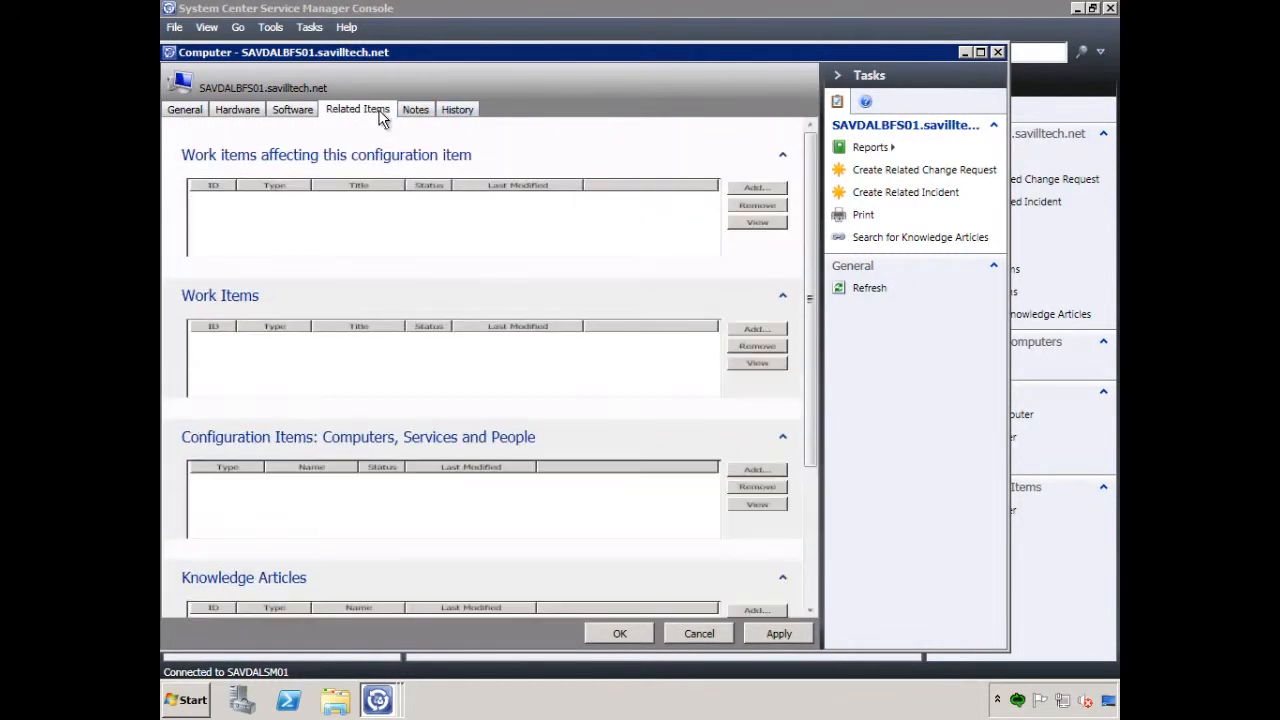
drag(813, 219, 563, 128)
Show the computer's history and expand the savdalom01 SCOM Connector entry of 6/6/2011 12:56:37 PM to read its property changes
click(452, 112)
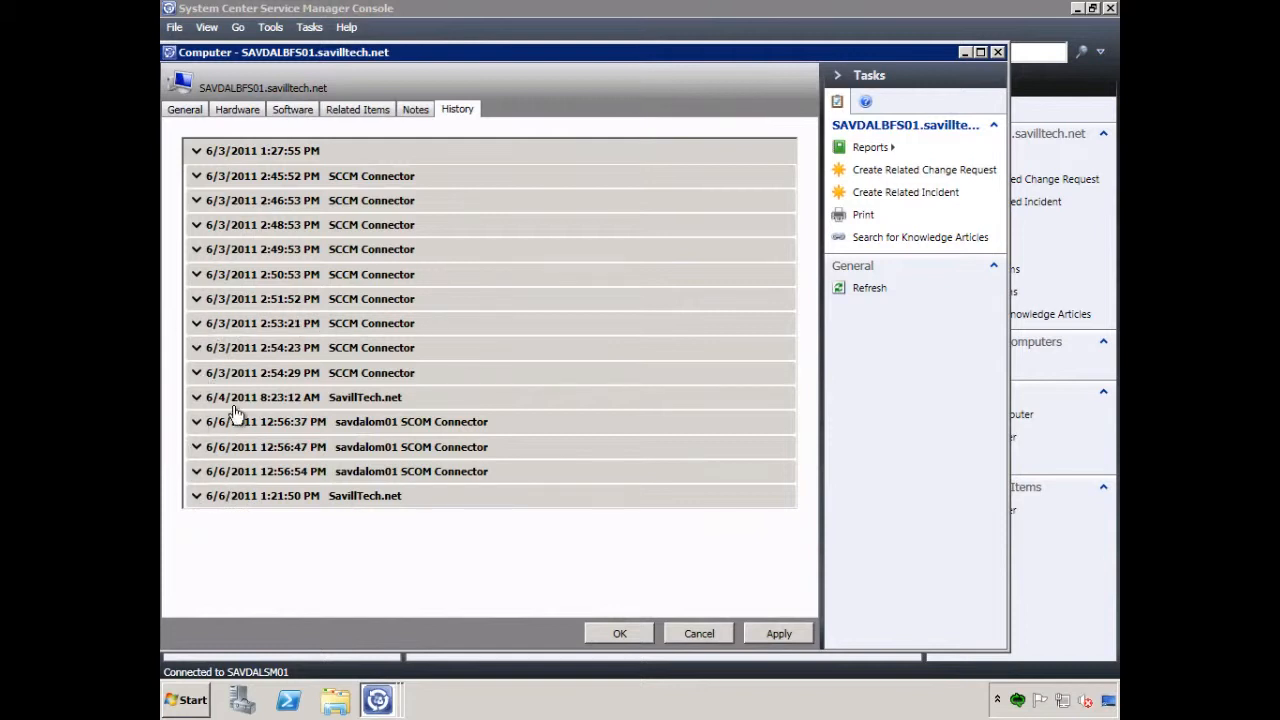
click(196, 424)
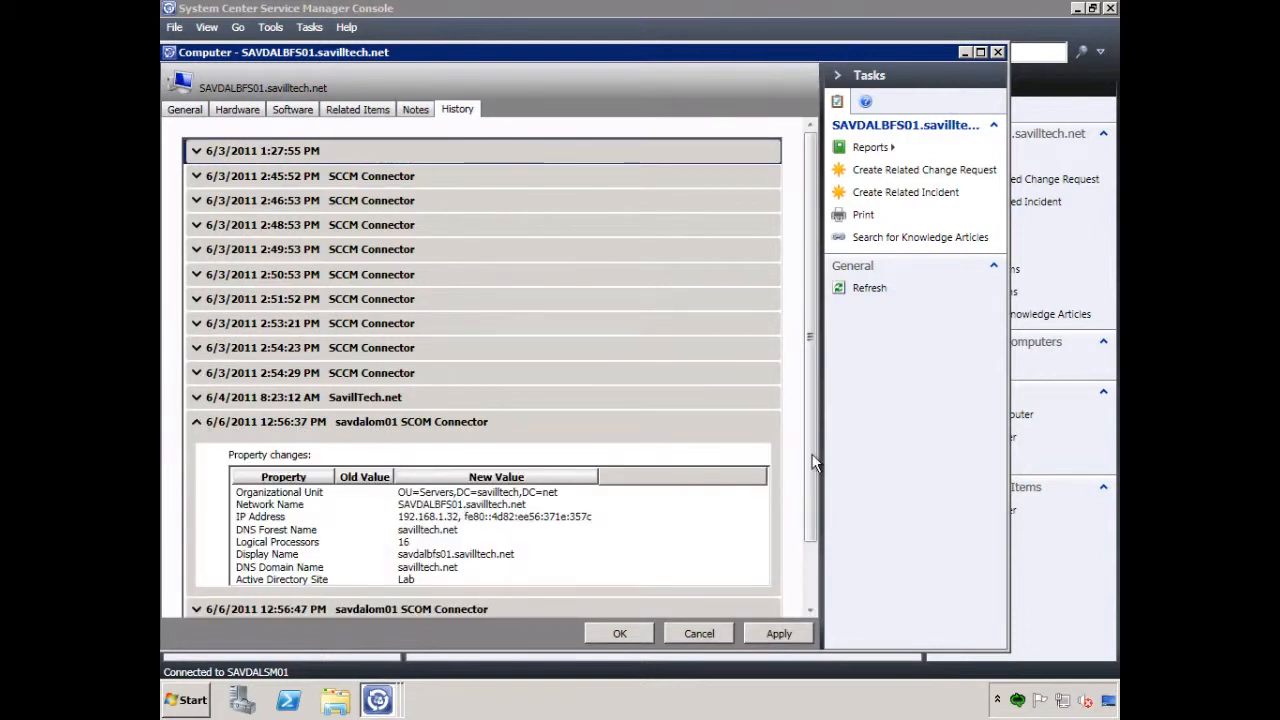
drag(811, 457, 797, 527)
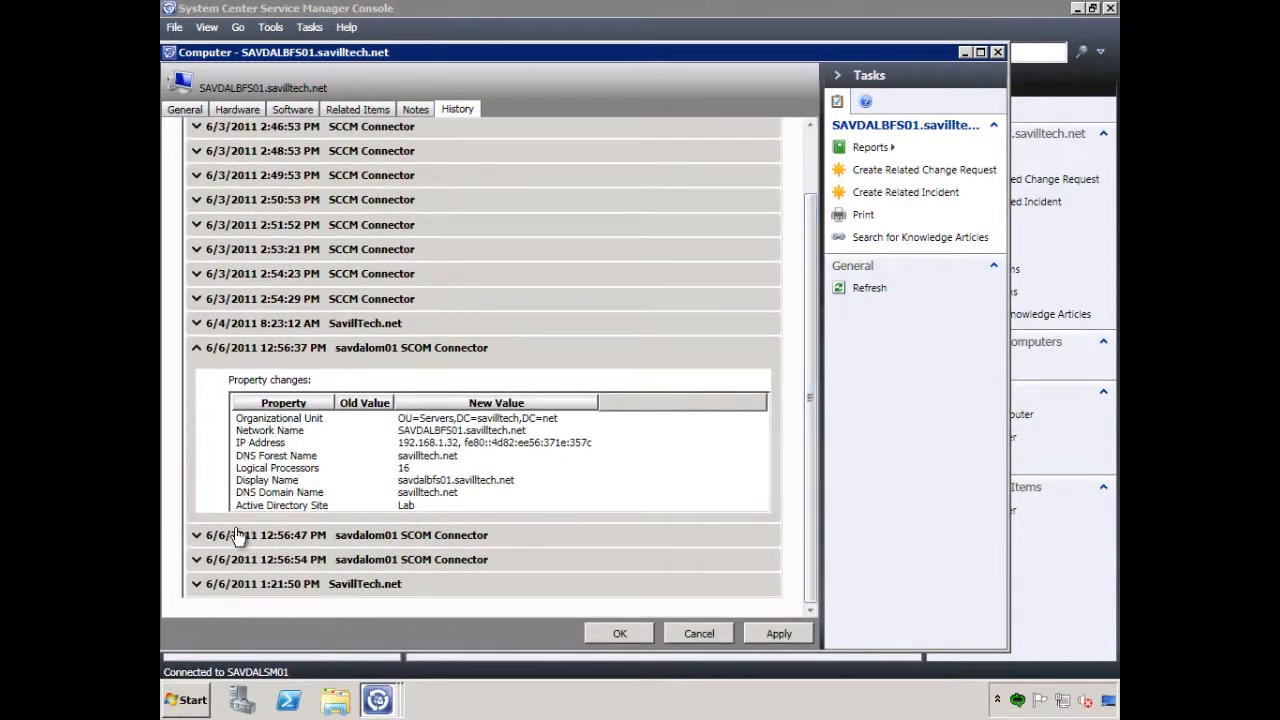
Expand the 6/6/2011 12:56:47 PM SCOM Connector and 1:21:50 PM SavillTech.net history entries to read their changes, and close the computer record discarding changes
click(196, 535)
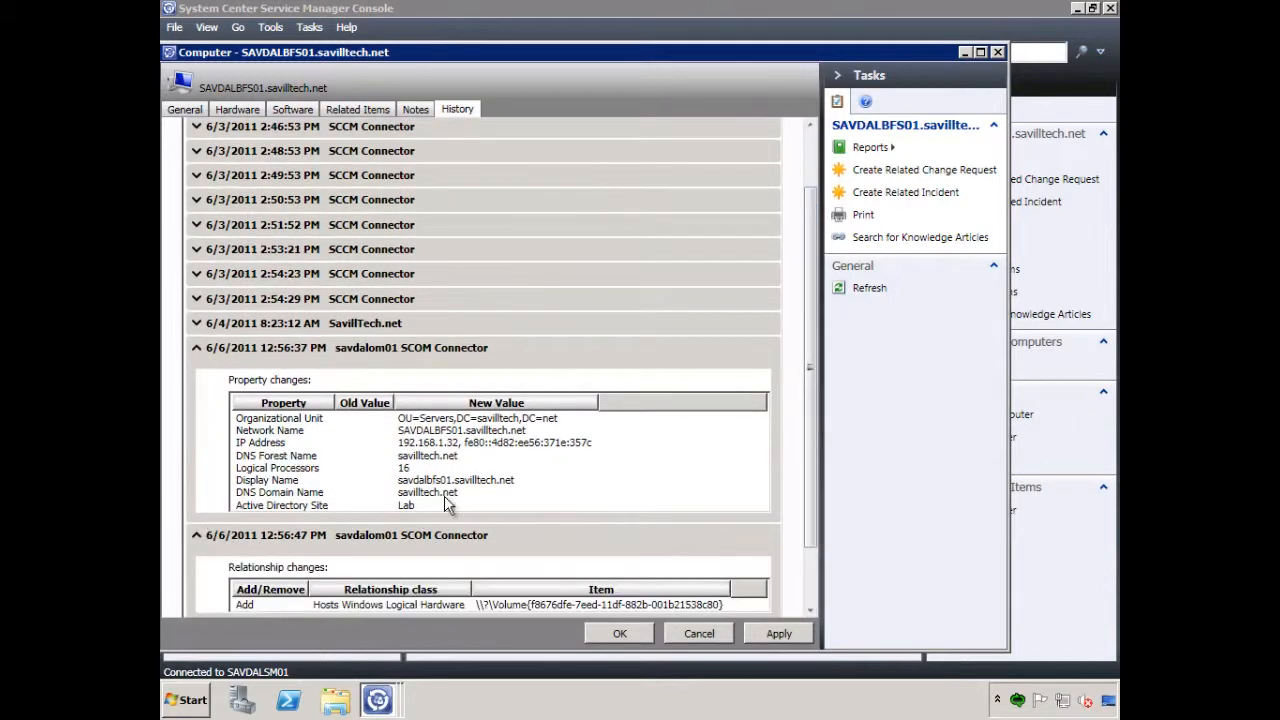
click(809, 563)
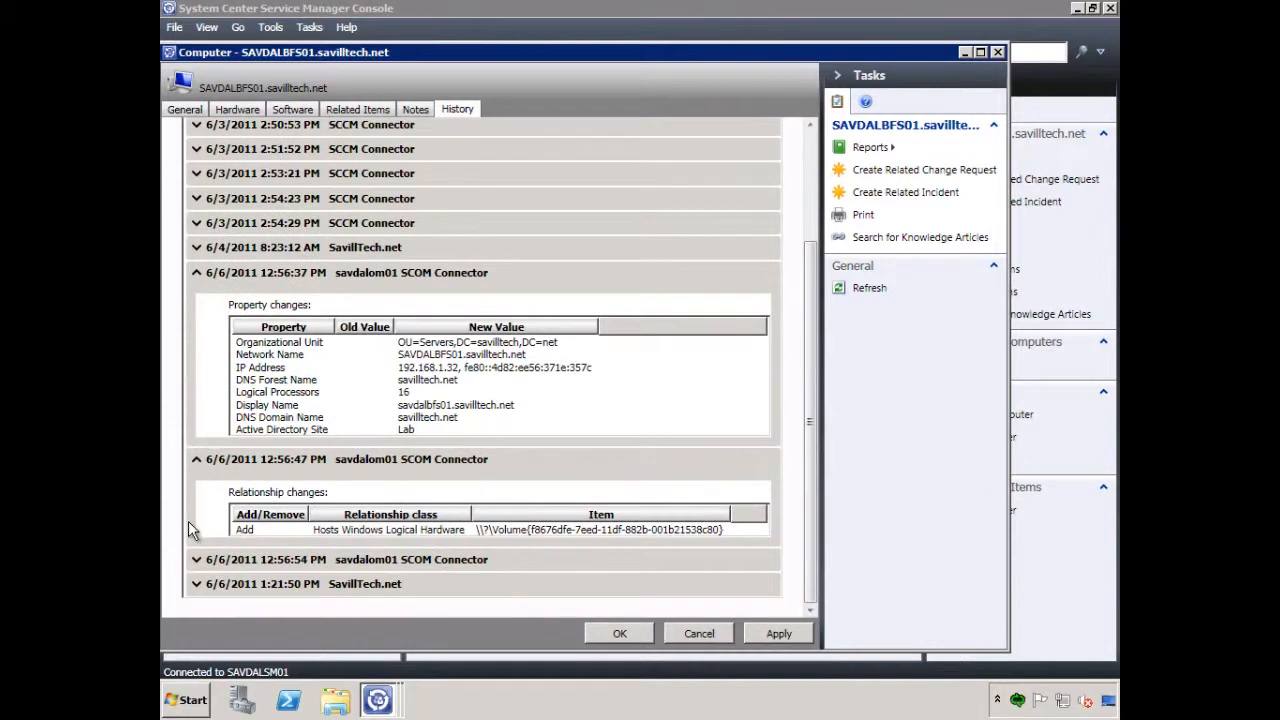
click(196, 584)
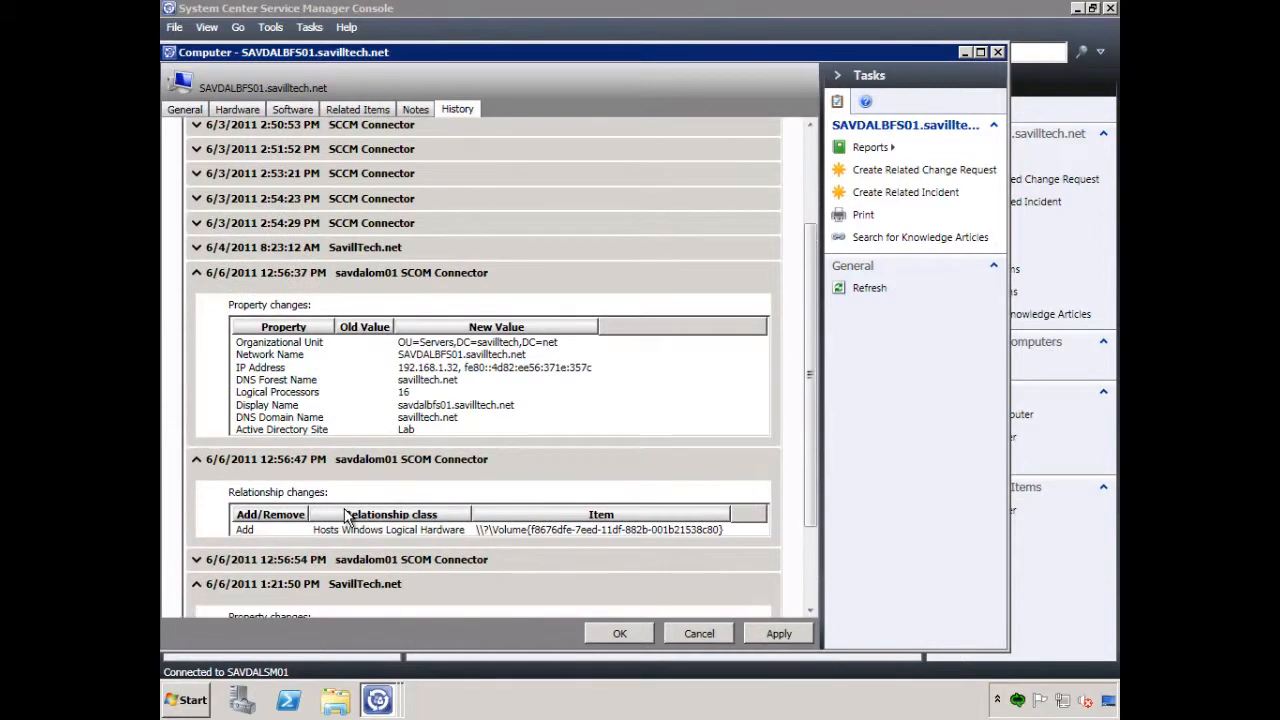
click(812, 578)
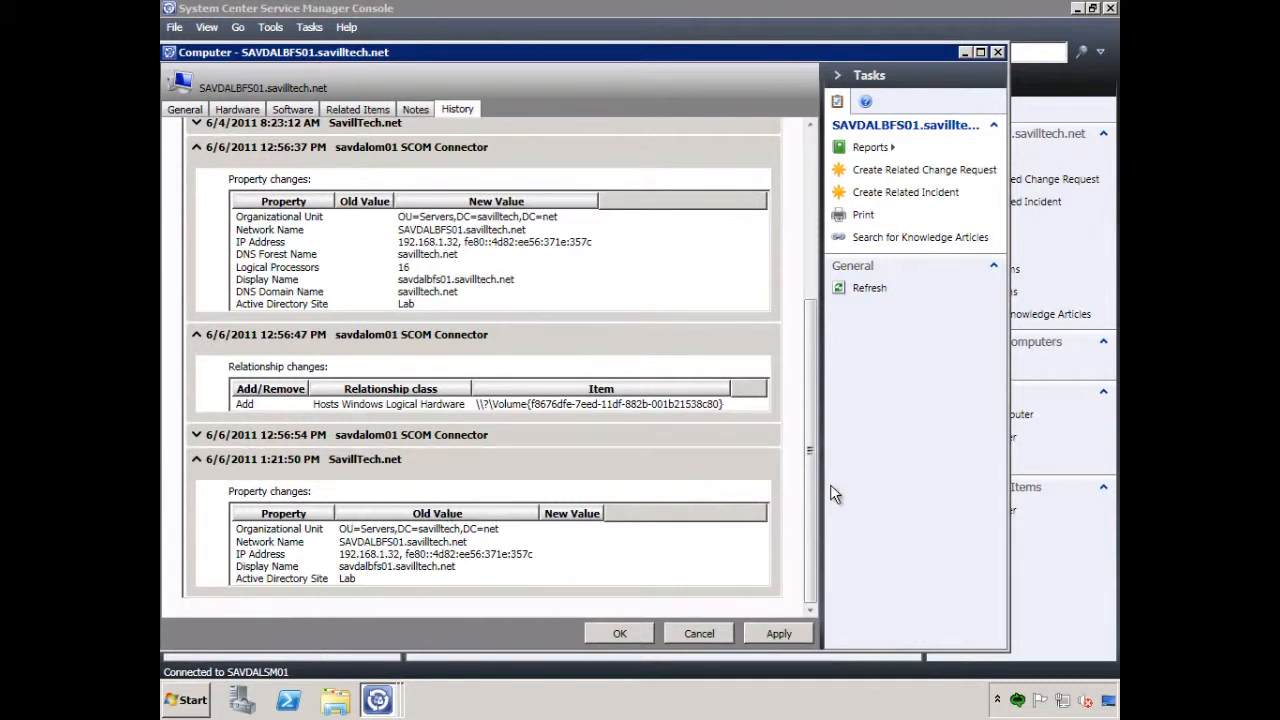
drag(815, 487, 814, 242)
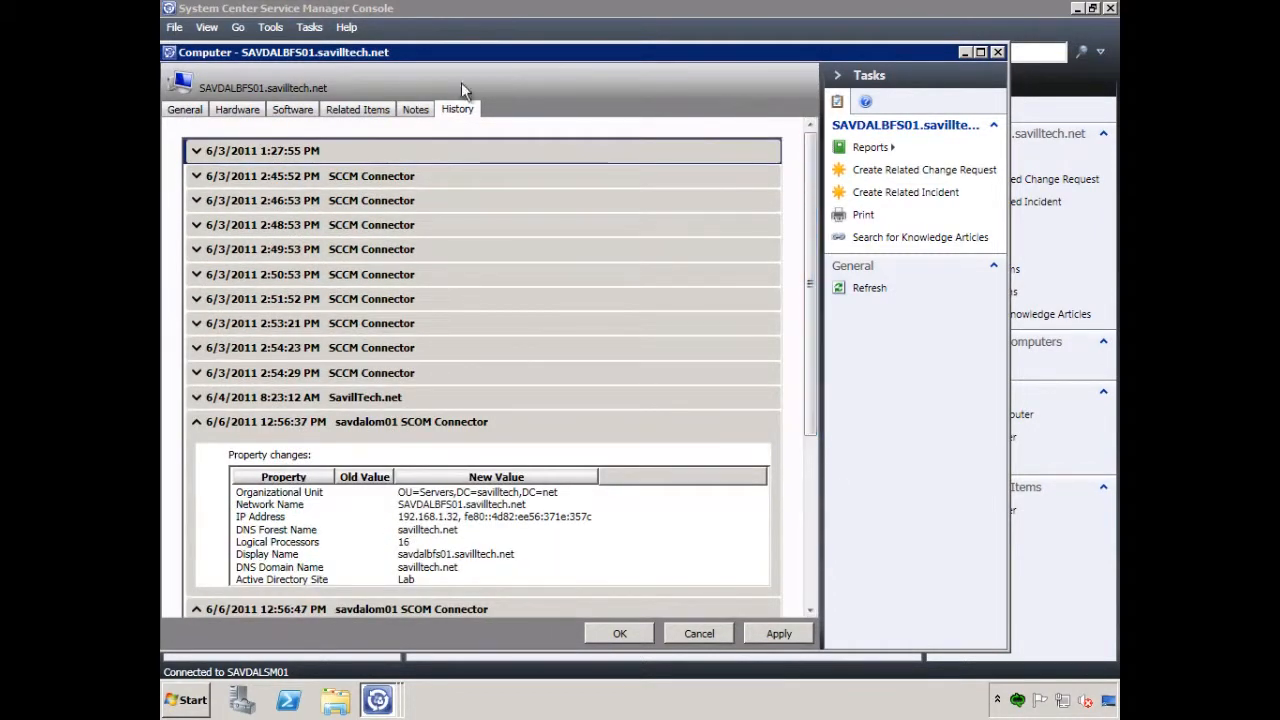
click(696, 628)
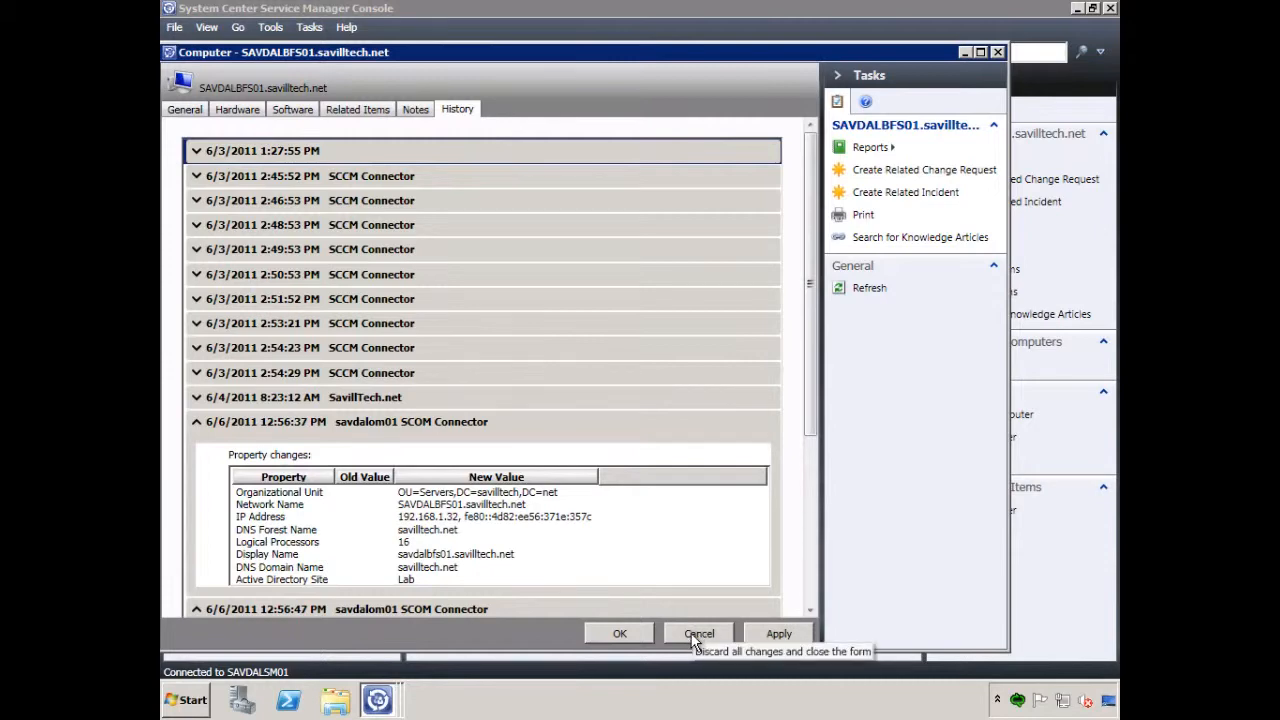
click(686, 405)
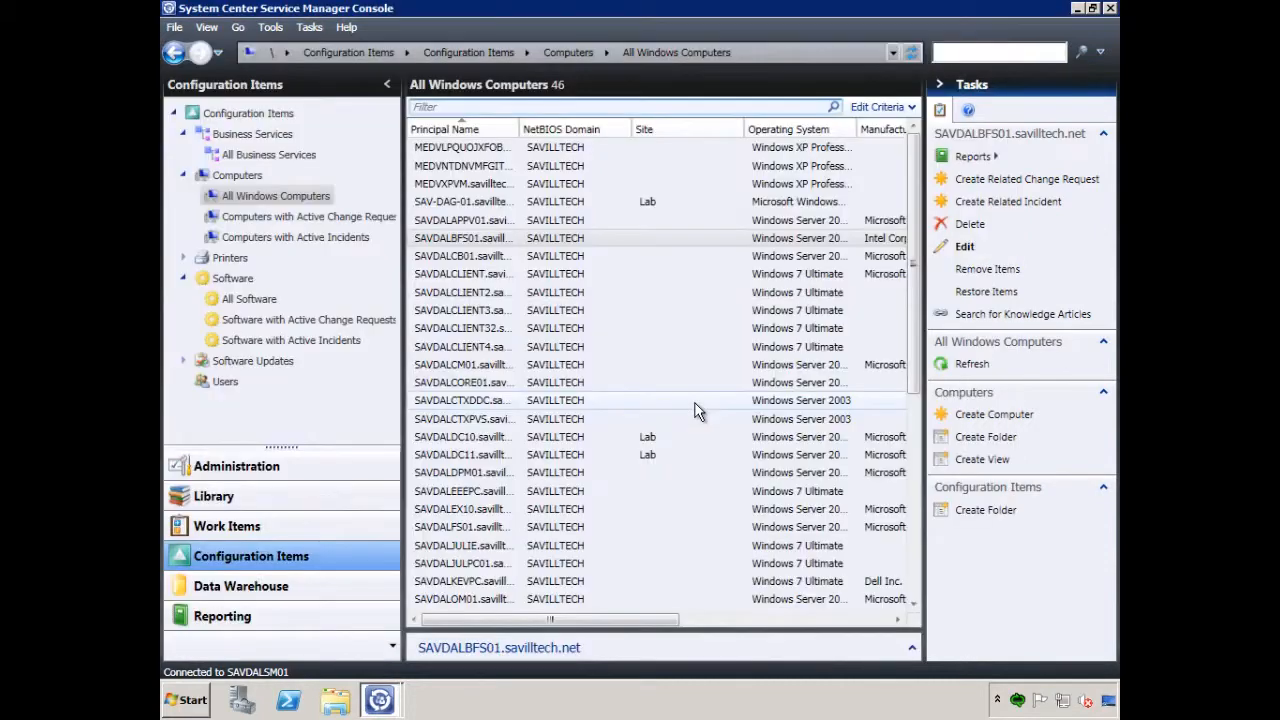